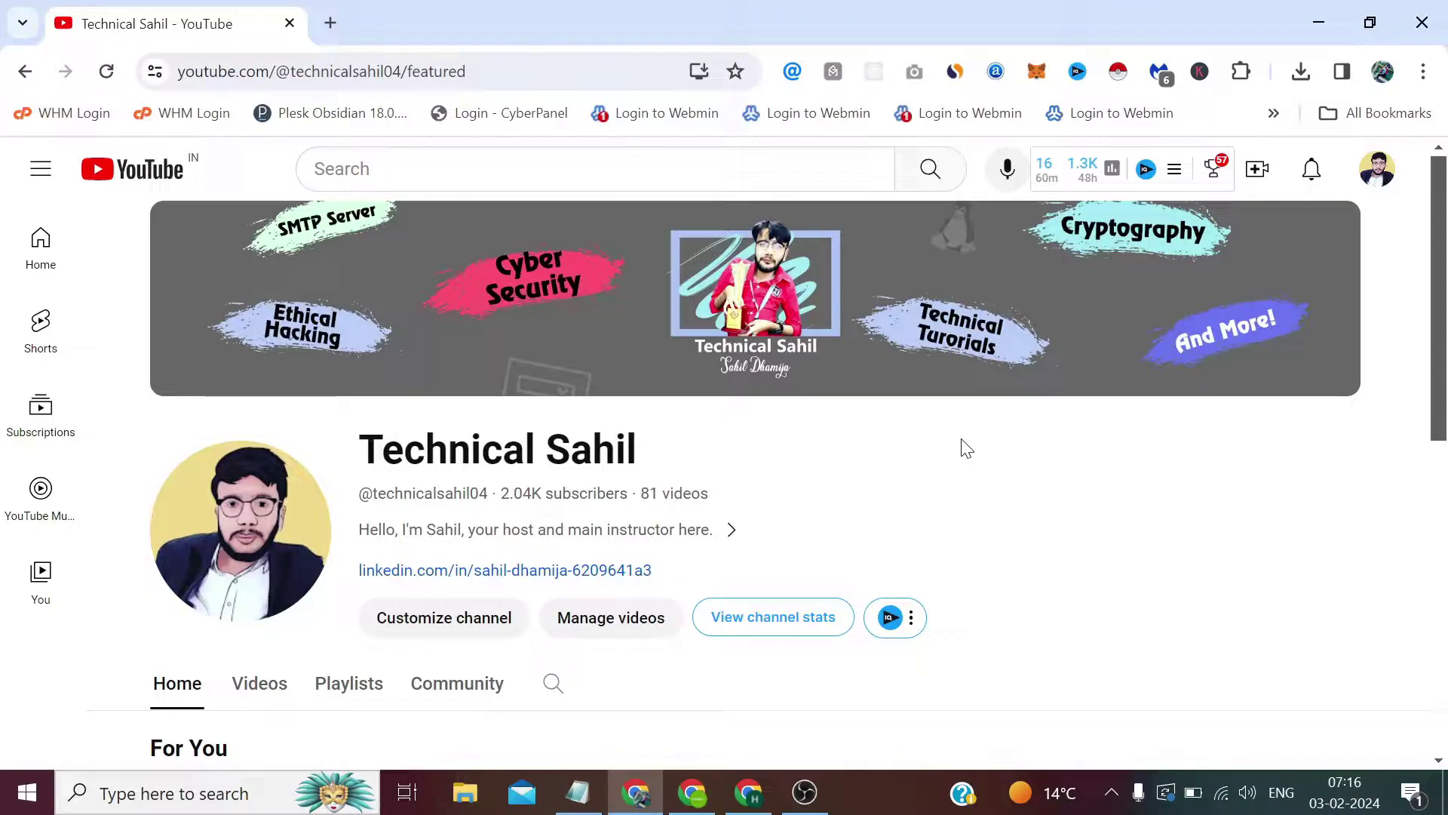
# Check the avatar in each Gmail window to identify which account each one uses.
pyautogui.click(702, 799)
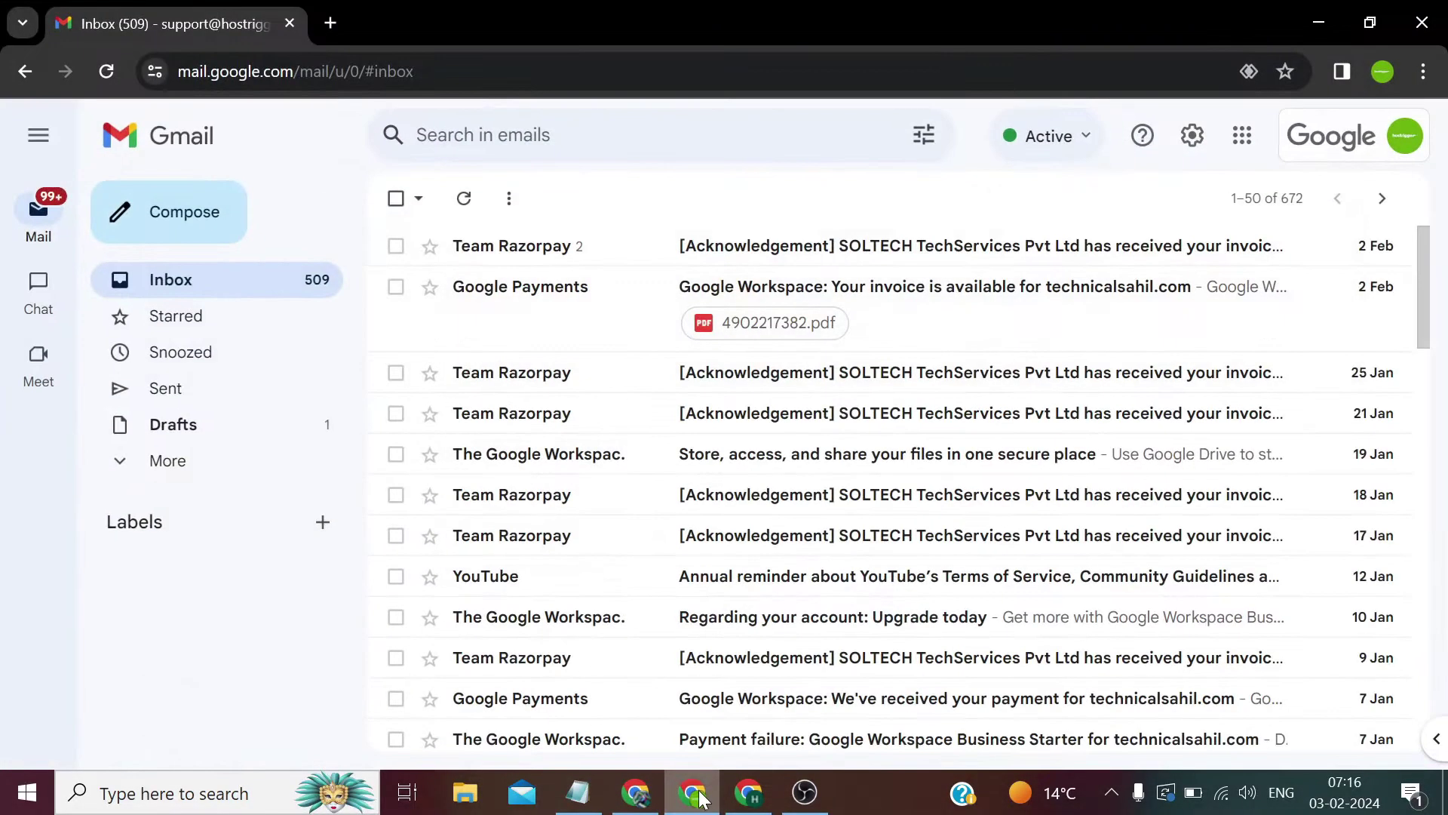
pyautogui.click(1408, 140)
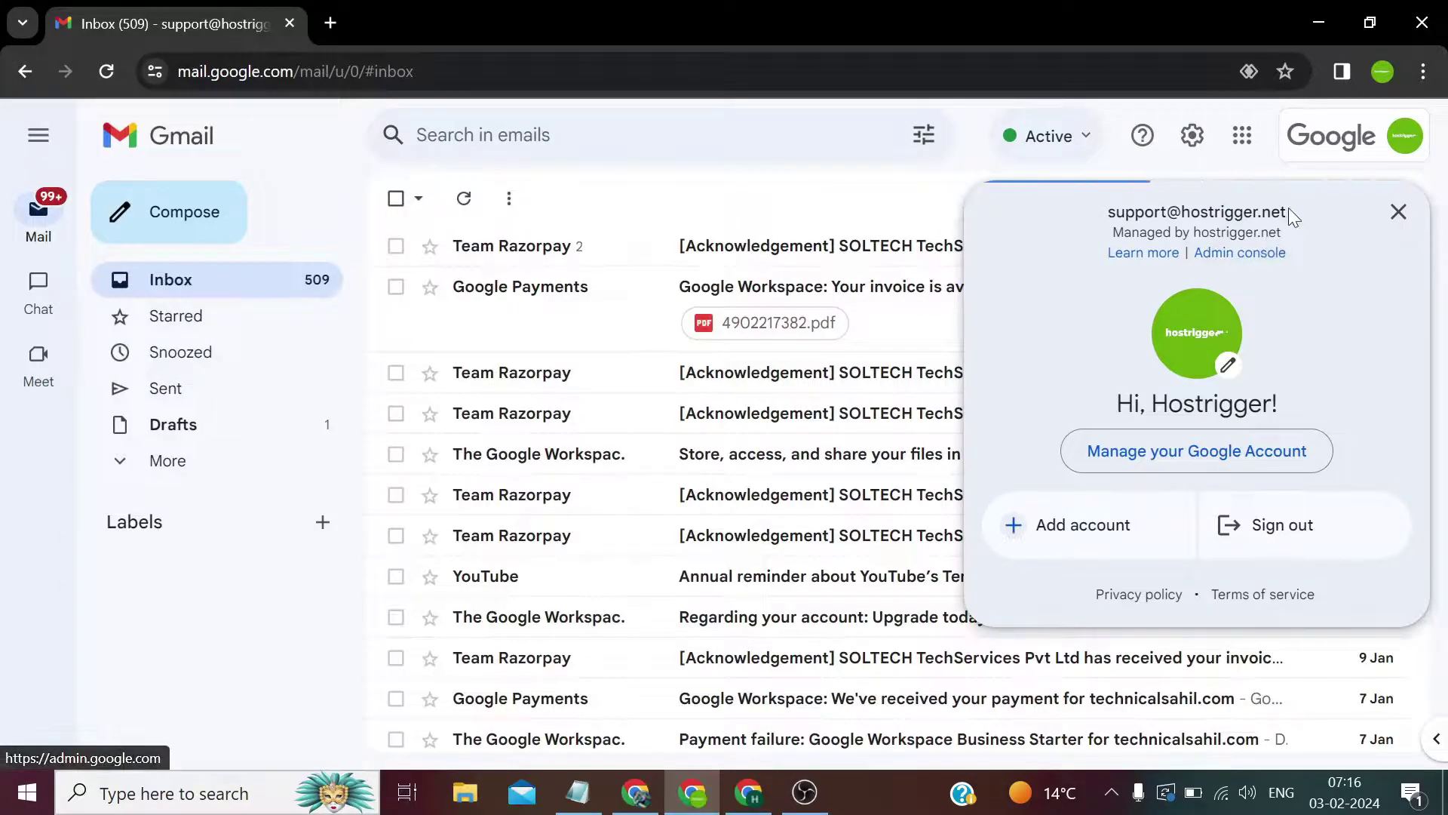
pyautogui.click(869, 197)
pyautogui.click(751, 799)
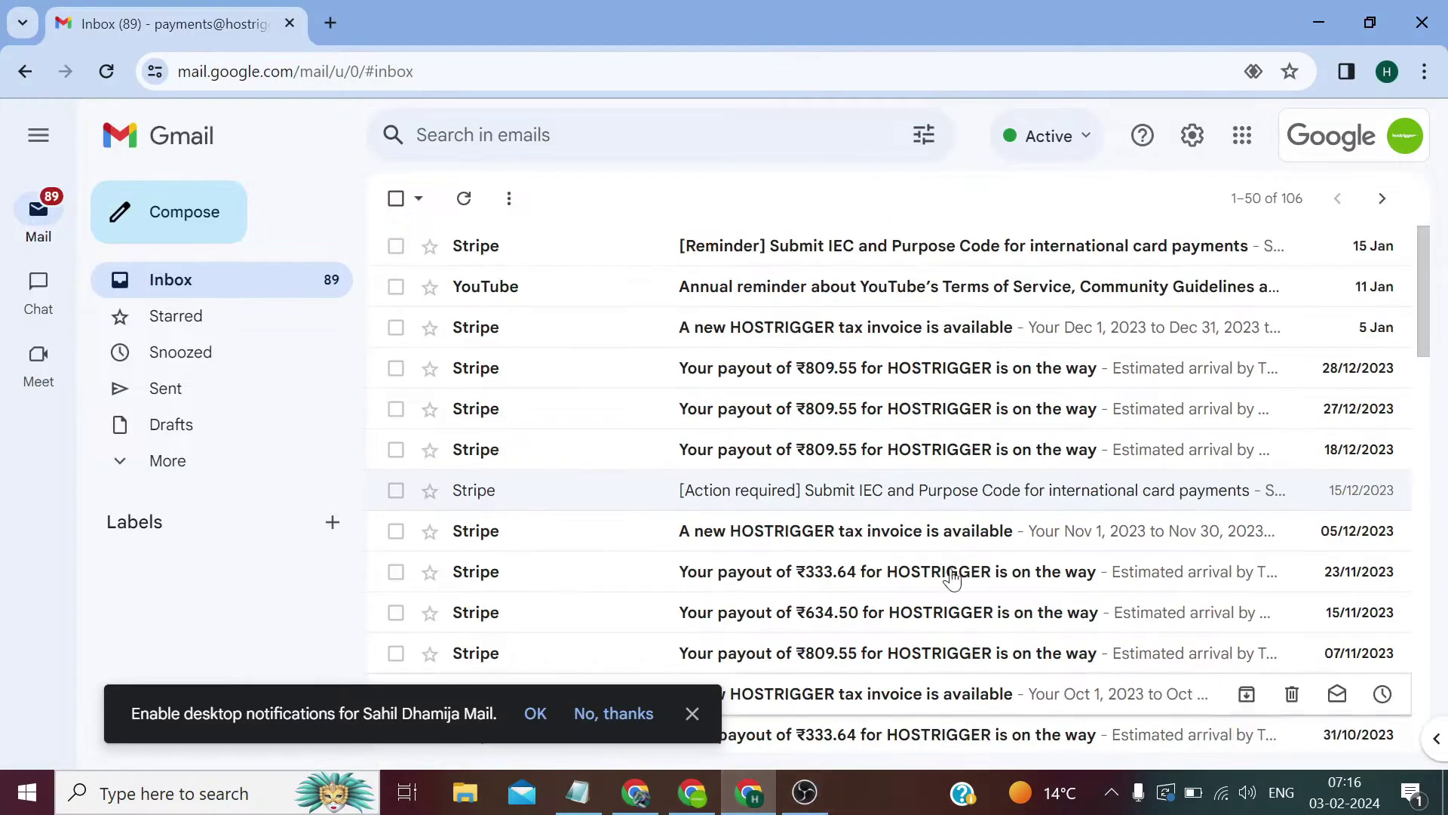
pyautogui.click(1408, 139)
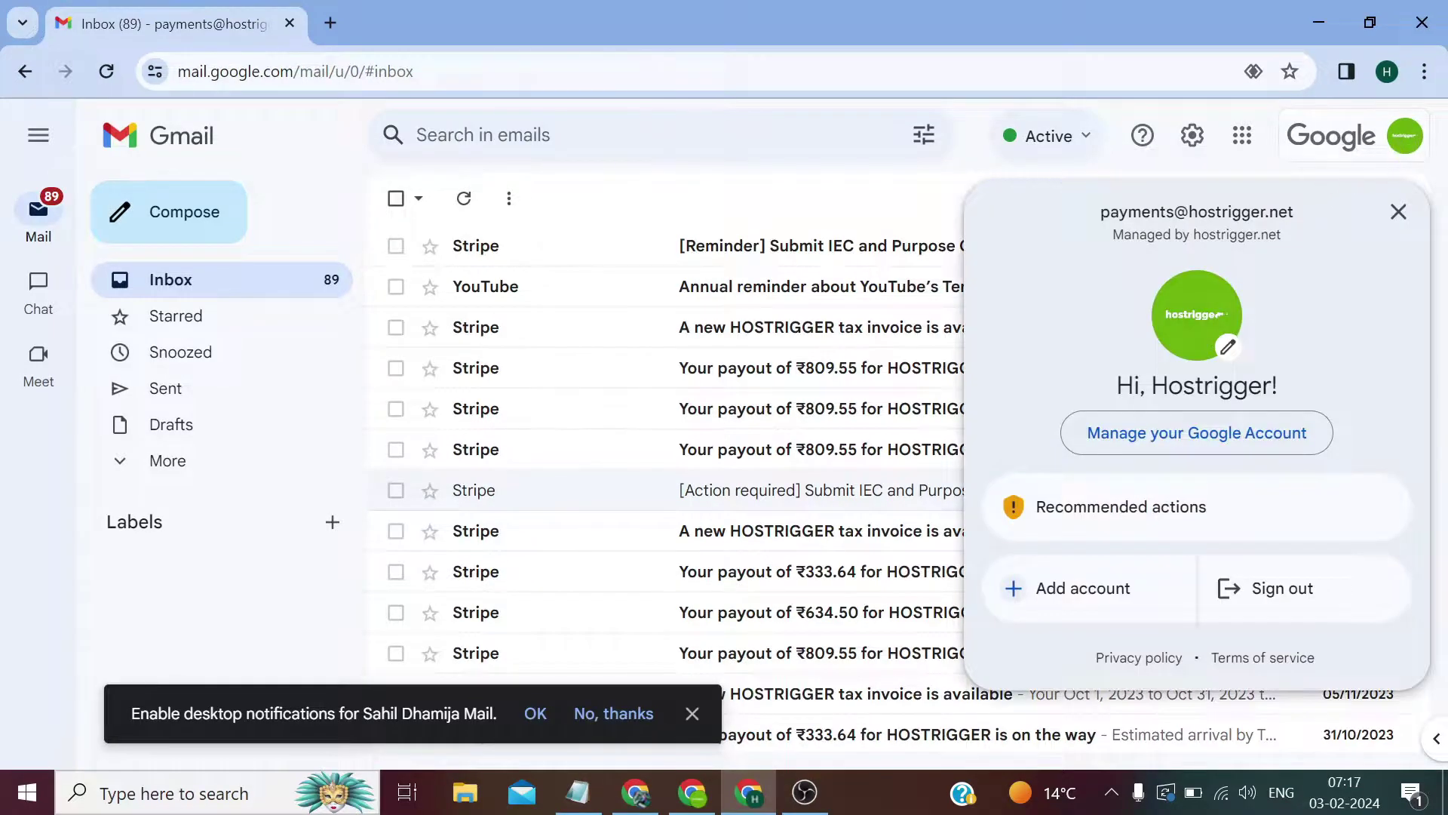
pyautogui.click(869, 197)
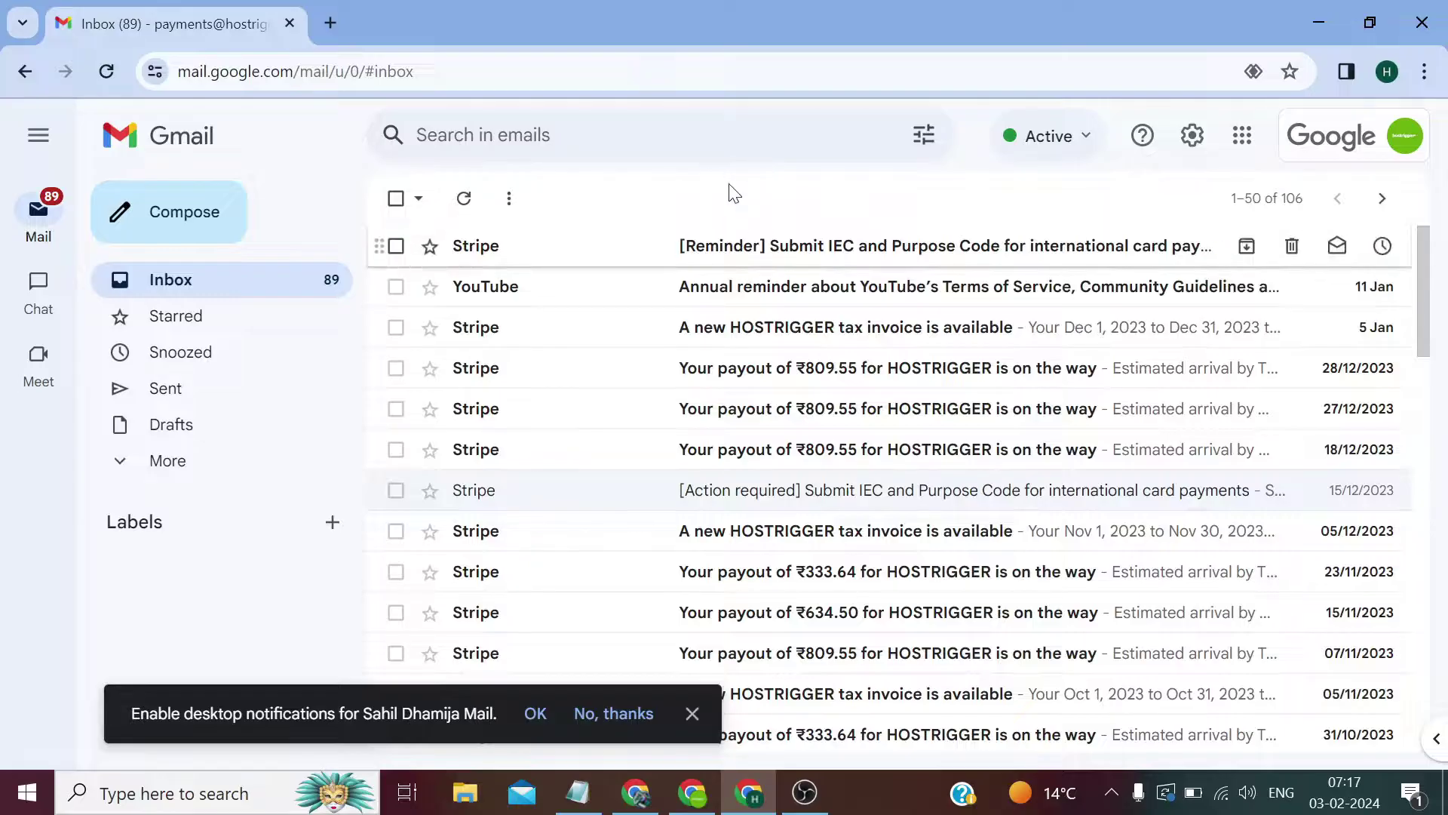
# Compare the destination and source inboxes, then show the source account's details panel.
pyautogui.click(396, 199)
pyautogui.click(396, 198)
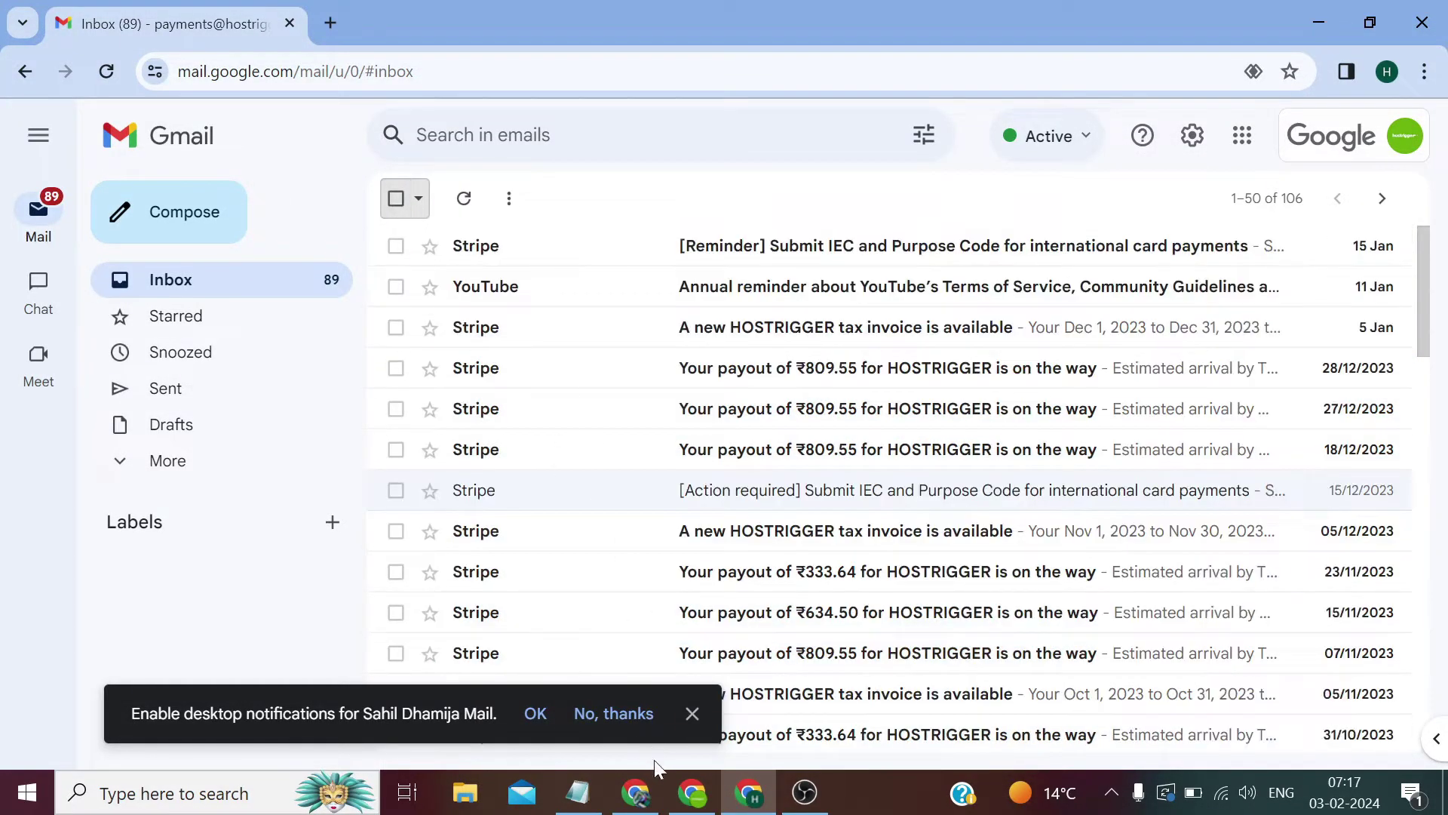
pyautogui.click(692, 791)
pyautogui.click(749, 791)
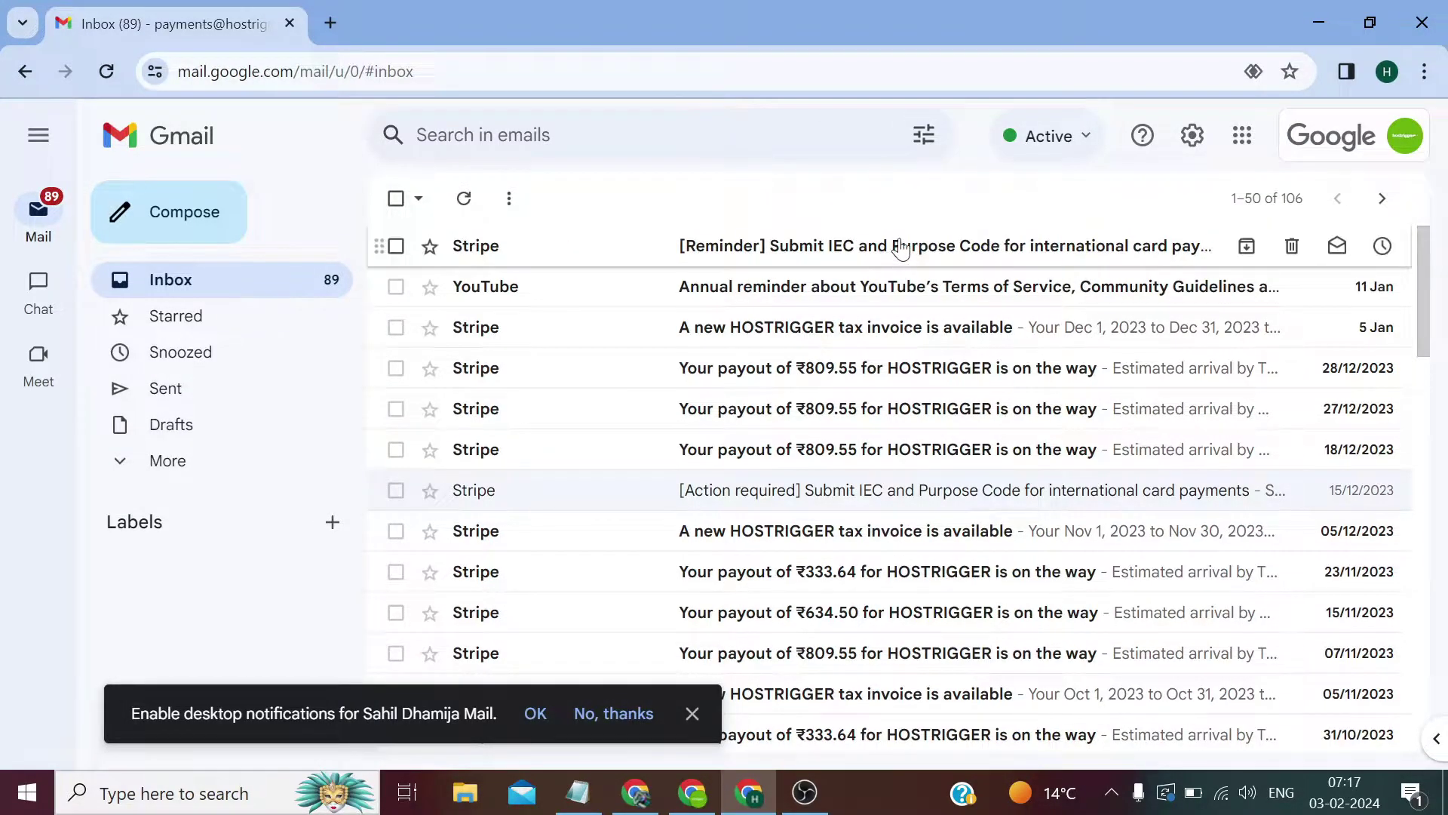
pyautogui.click(692, 791)
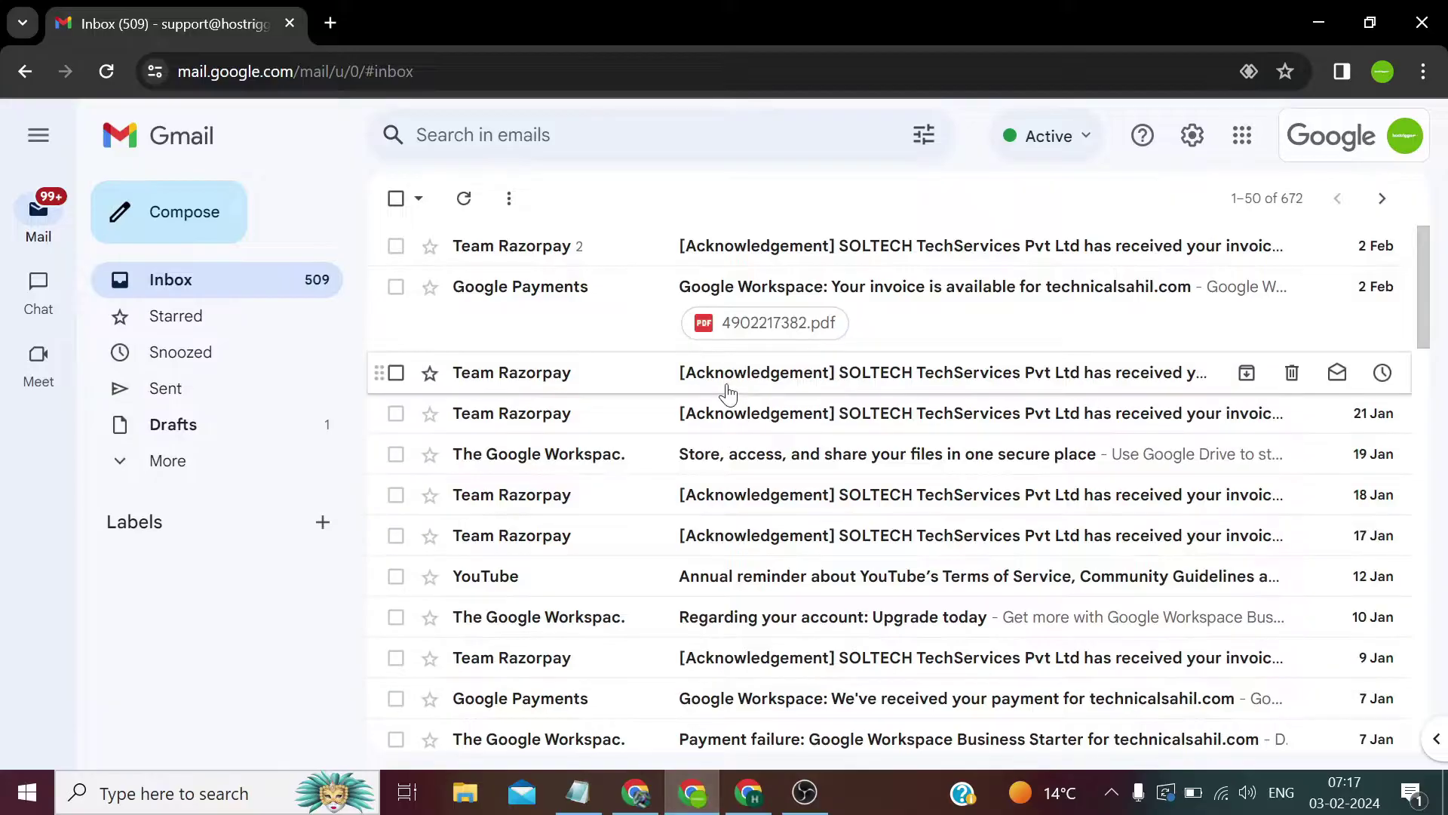
pyautogui.click(749, 790)
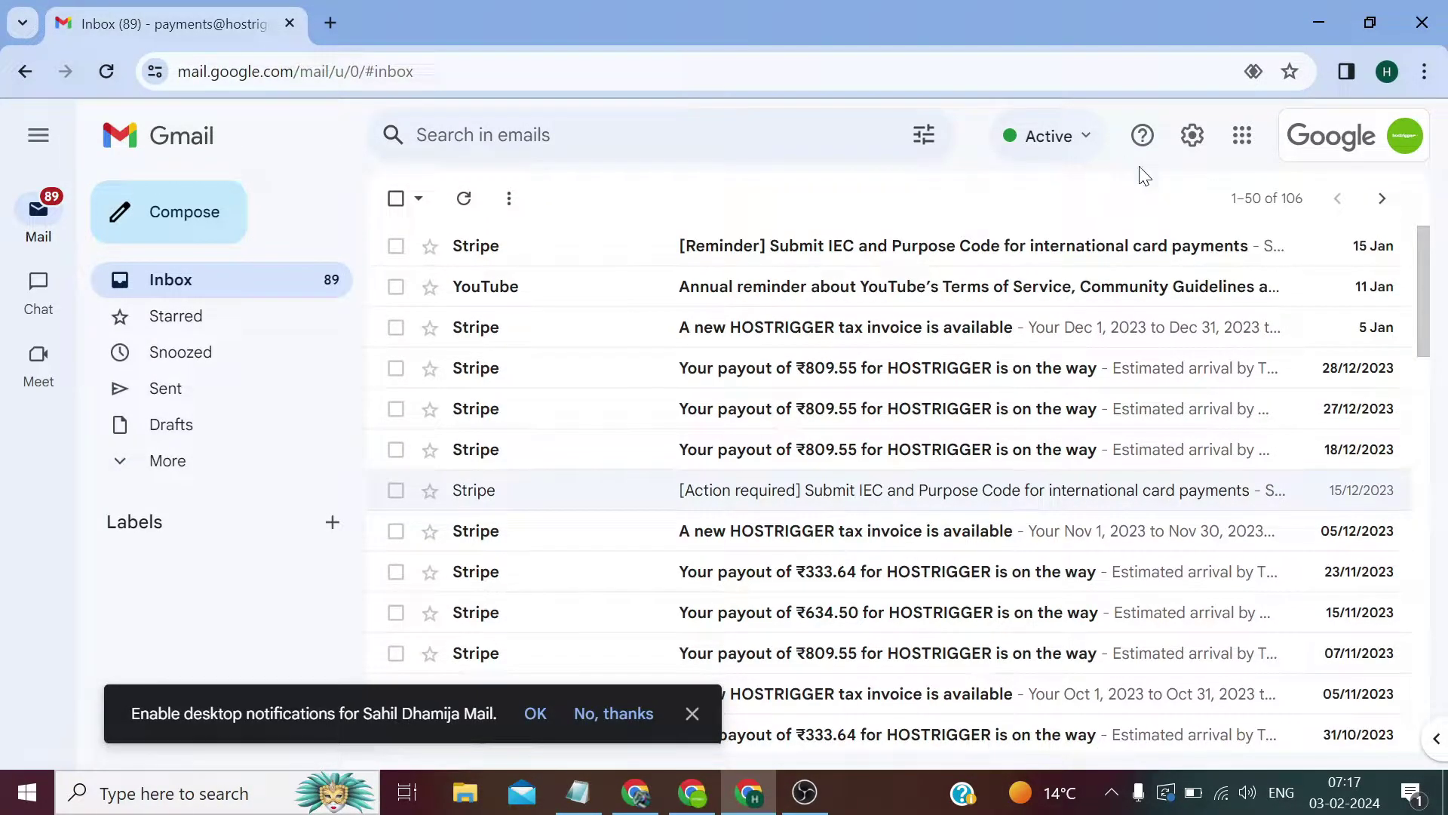
pyautogui.click(1298, 143)
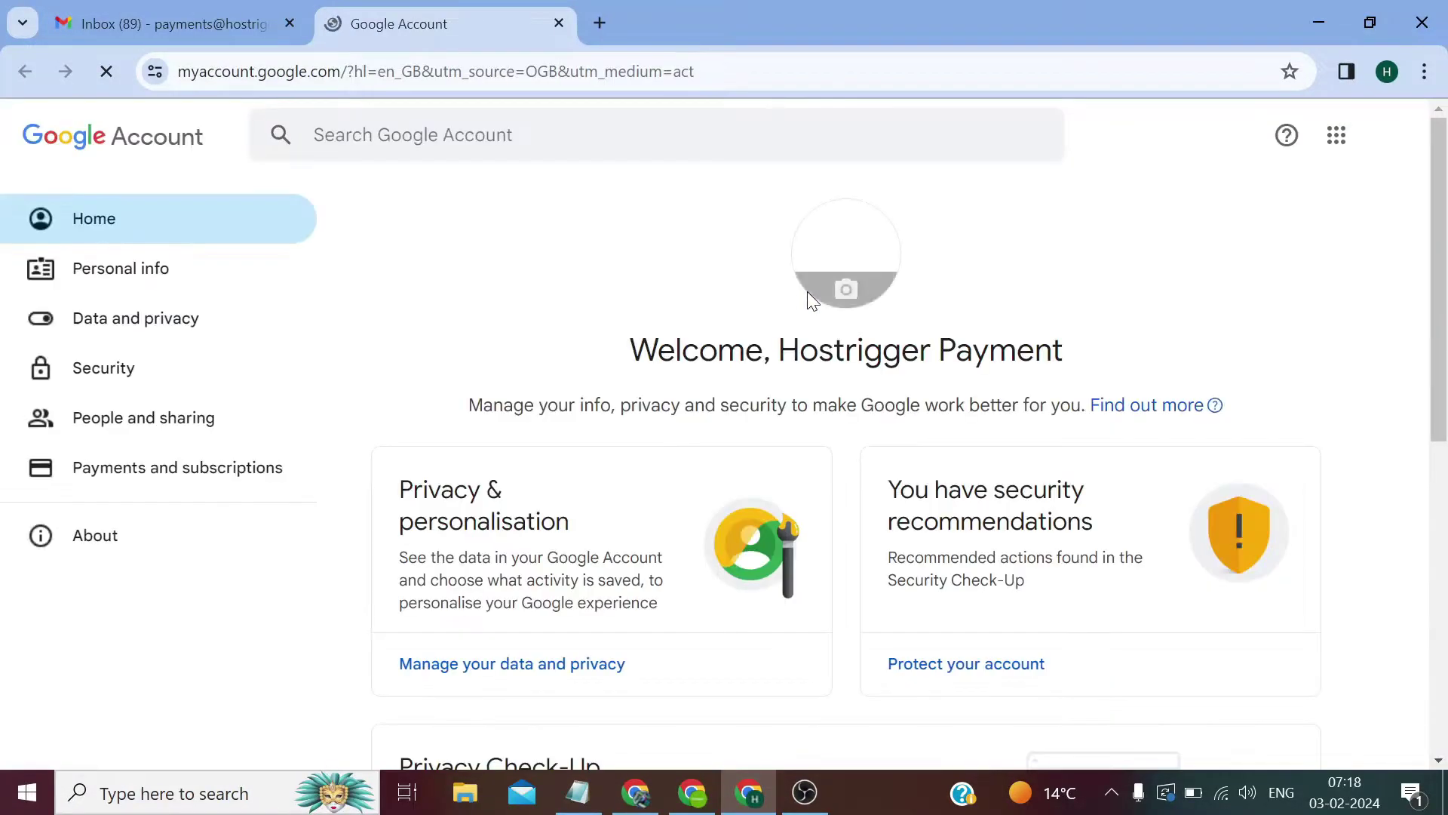
# Begin 2-Step Verification enrolment from the account's Security settings.
pyautogui.click(162, 384)
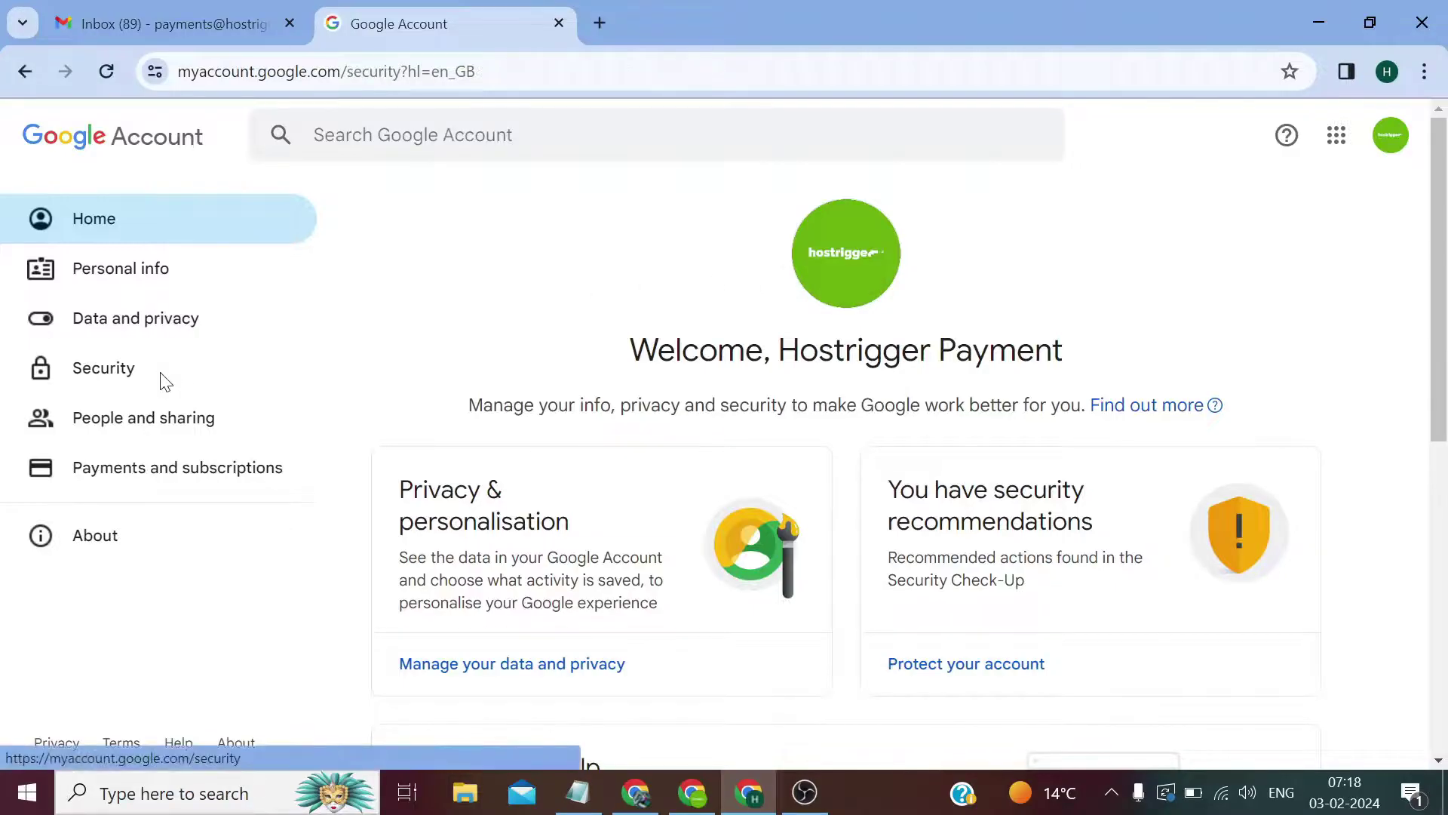
pyautogui.scroll(-7, 713, 298)
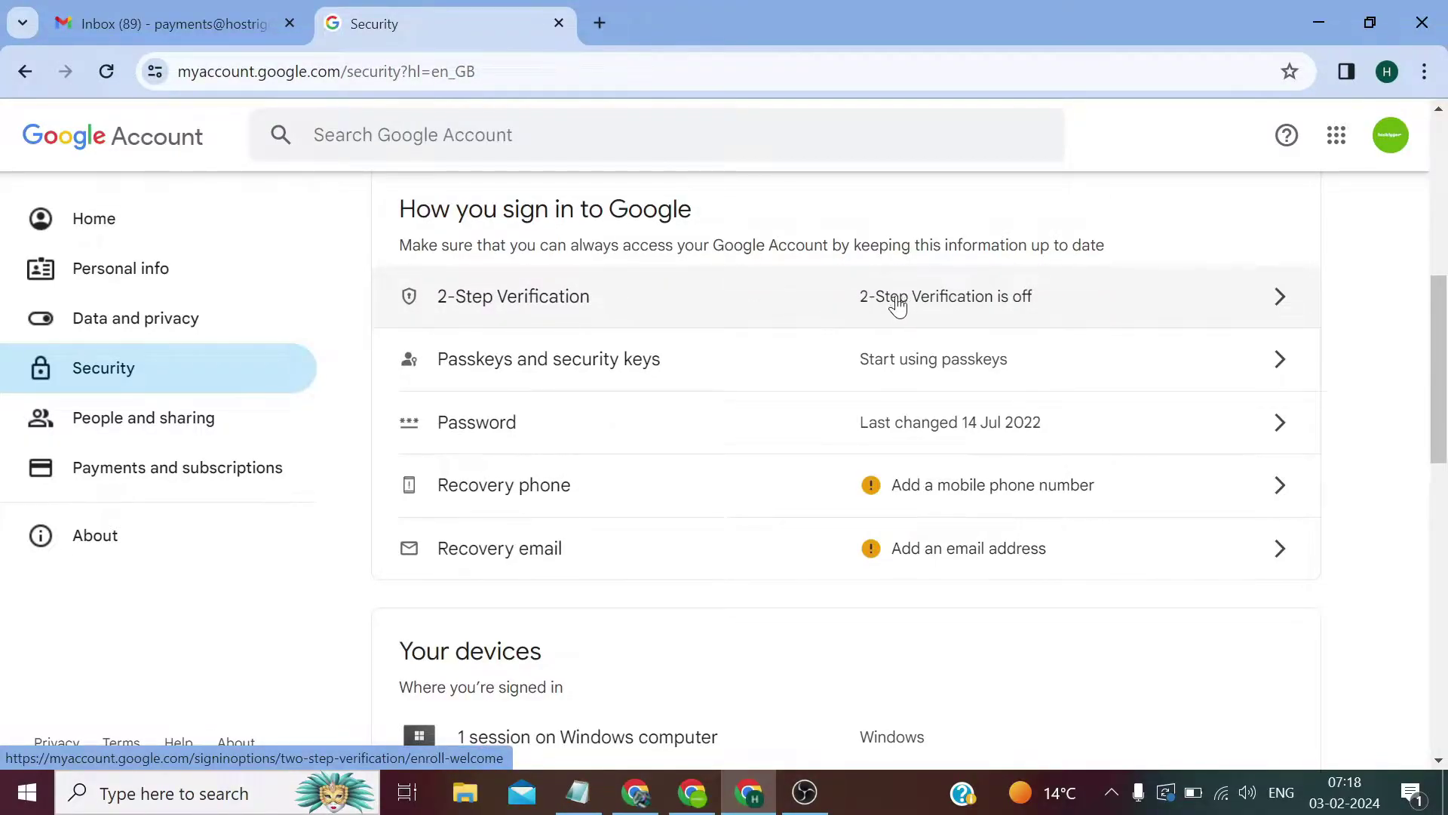
pyautogui.click(925, 302)
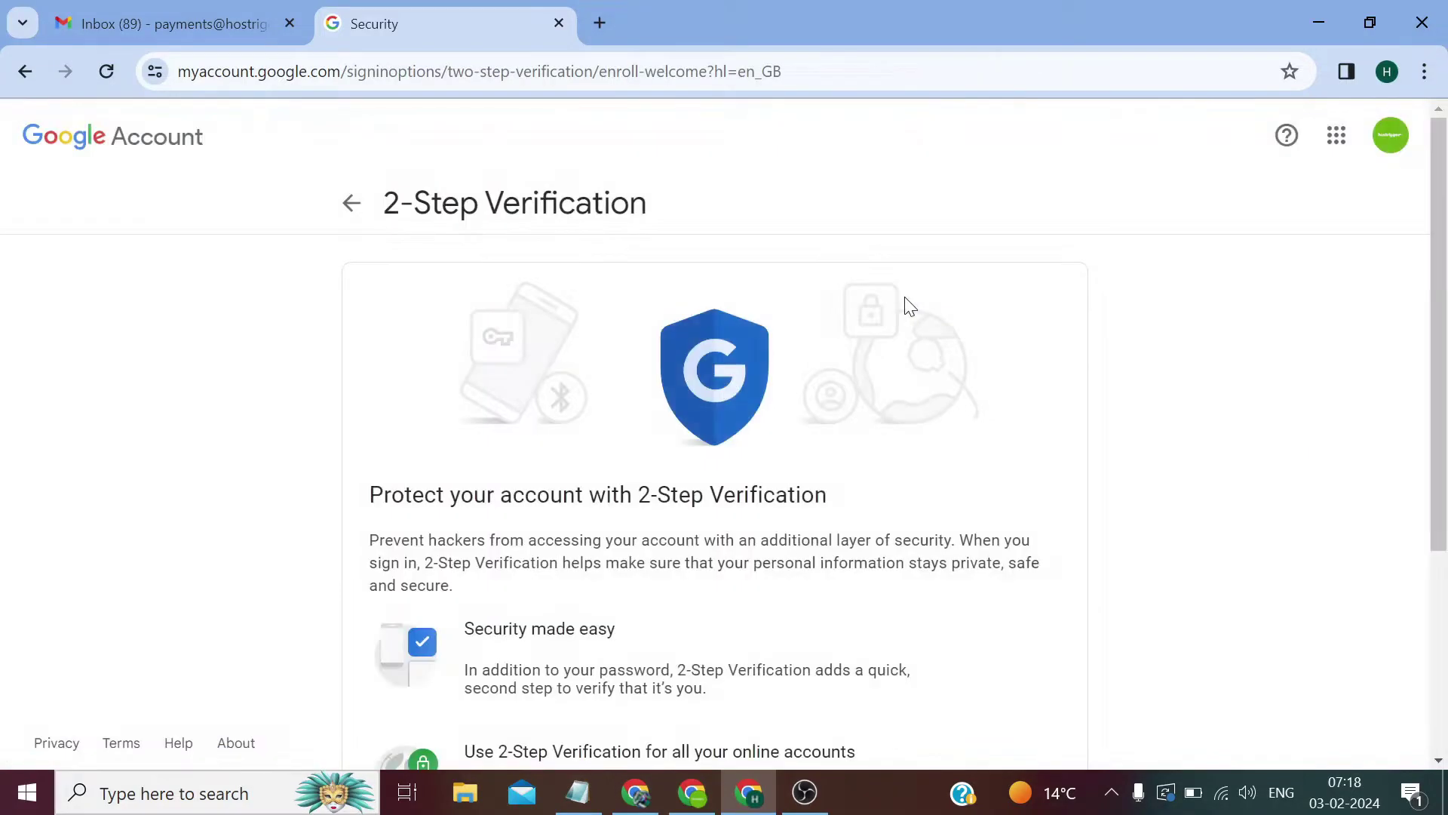
pyautogui.scroll(-3, 812, 326)
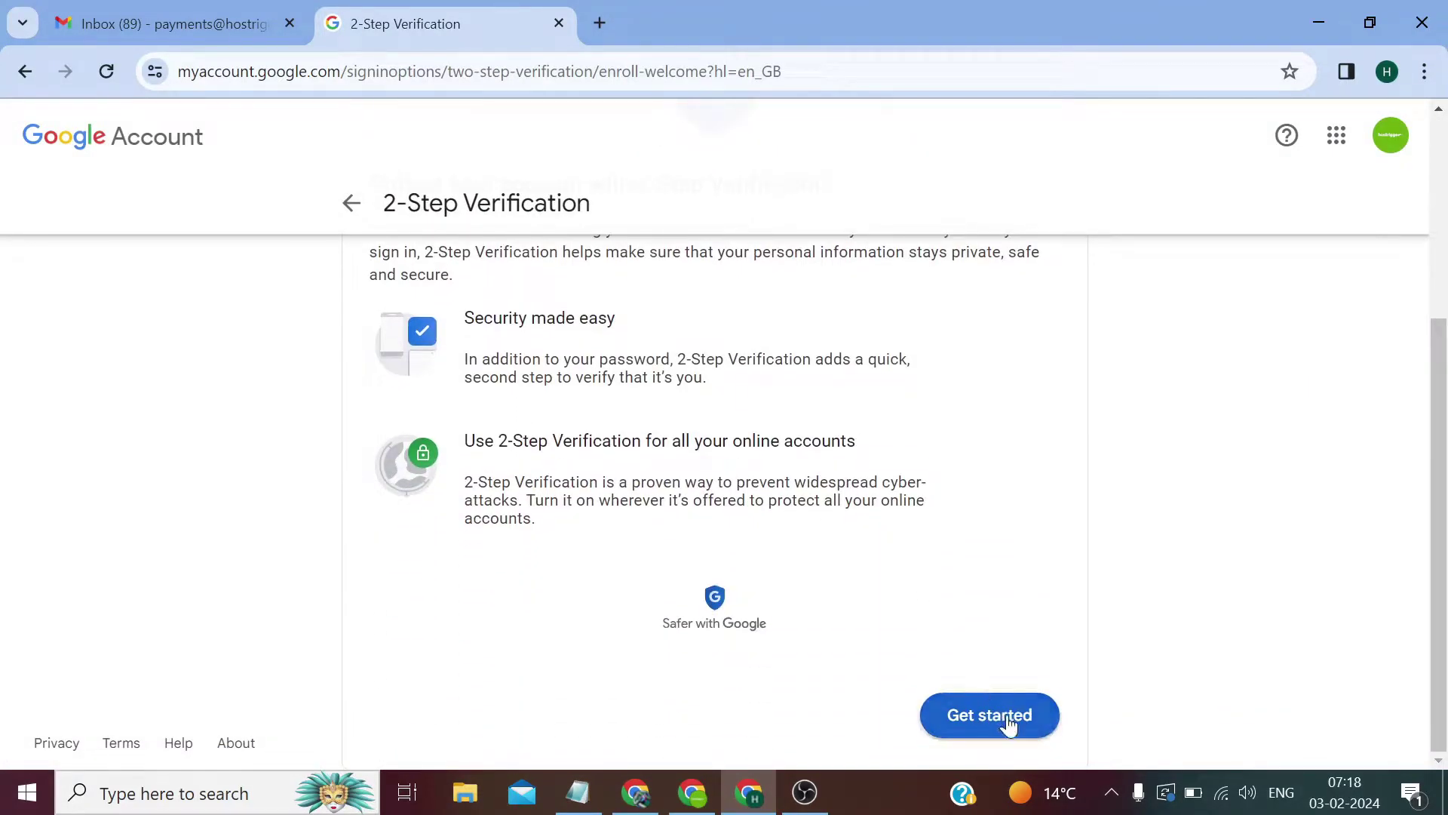
pyautogui.click(1009, 723)
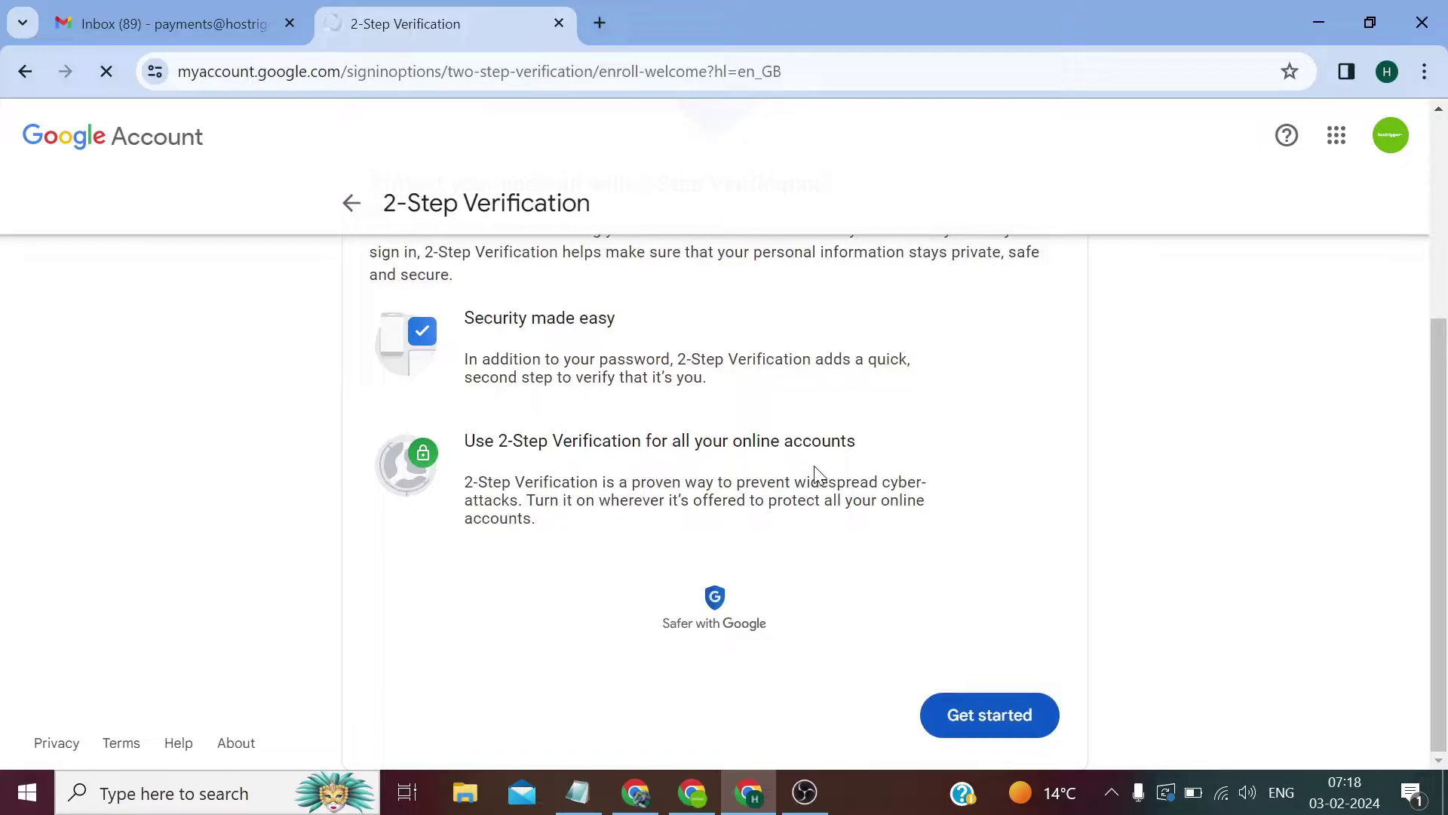
pyautogui.scroll(-3, 811, 475)
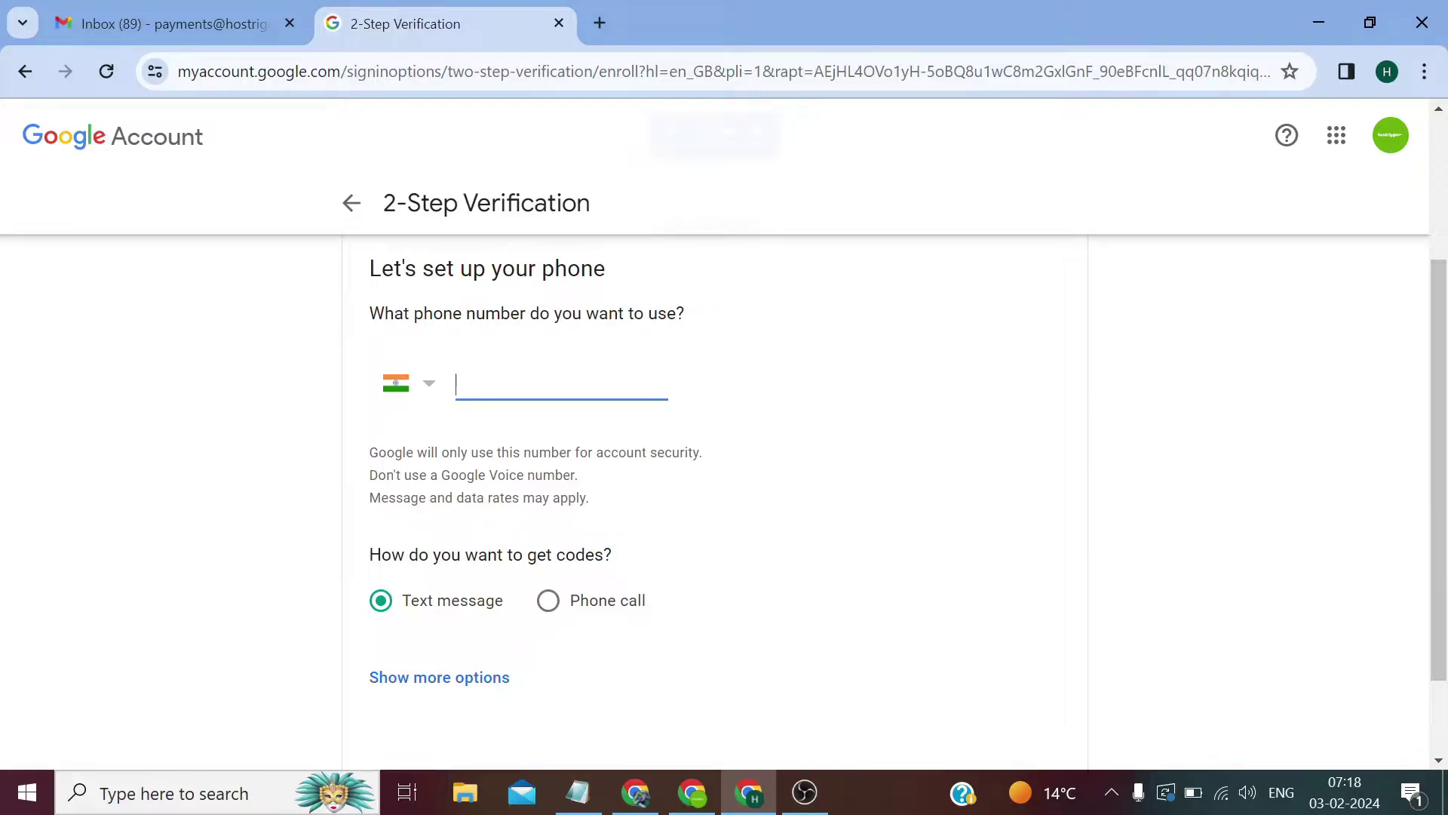
# Enter the mobile phone number, then submit the texted verification code.
pyautogui.hotkey('ctrl', 'v')
pyautogui.scroll(-1, 711, 621)
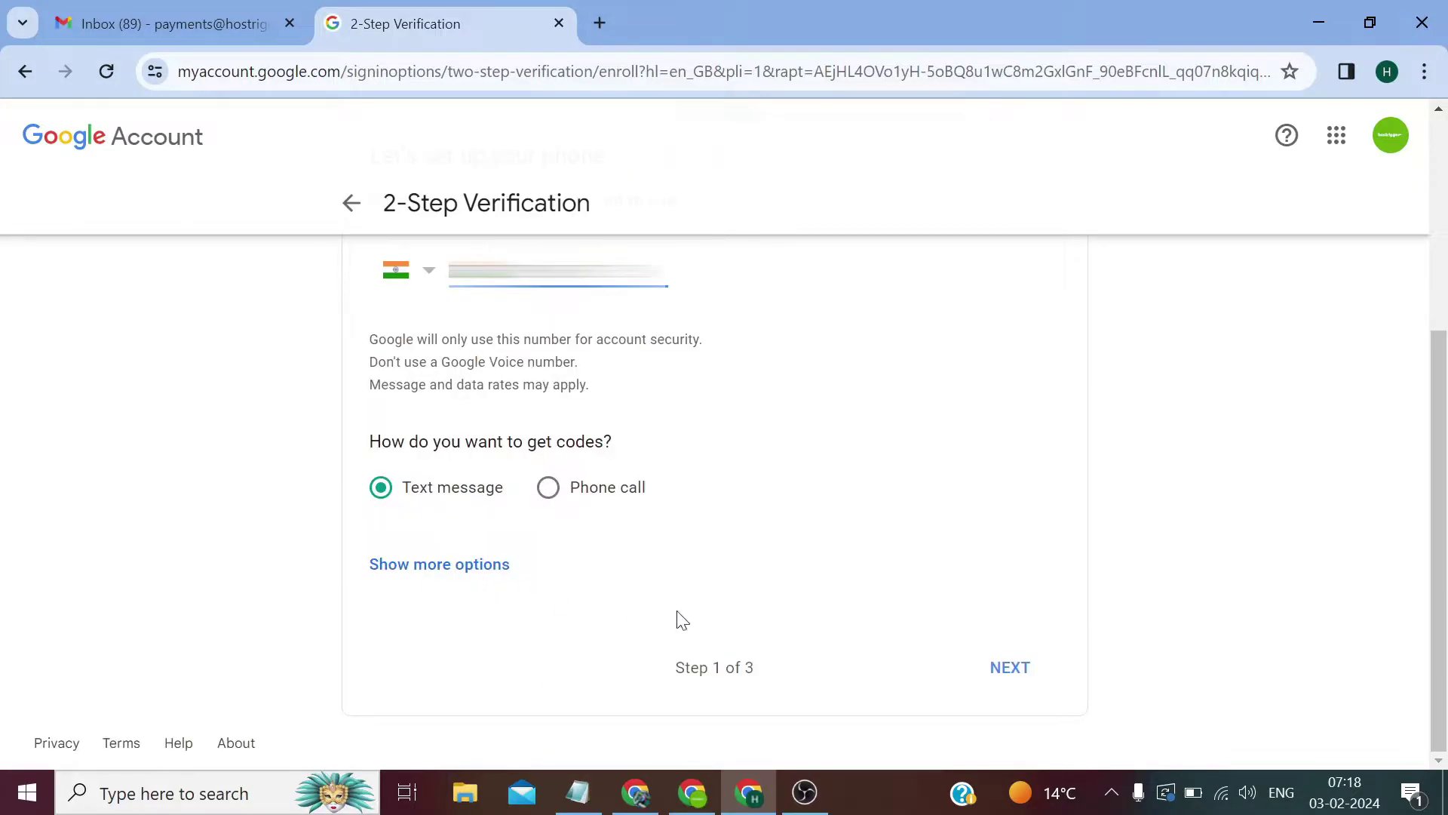
pyautogui.click(1011, 670)
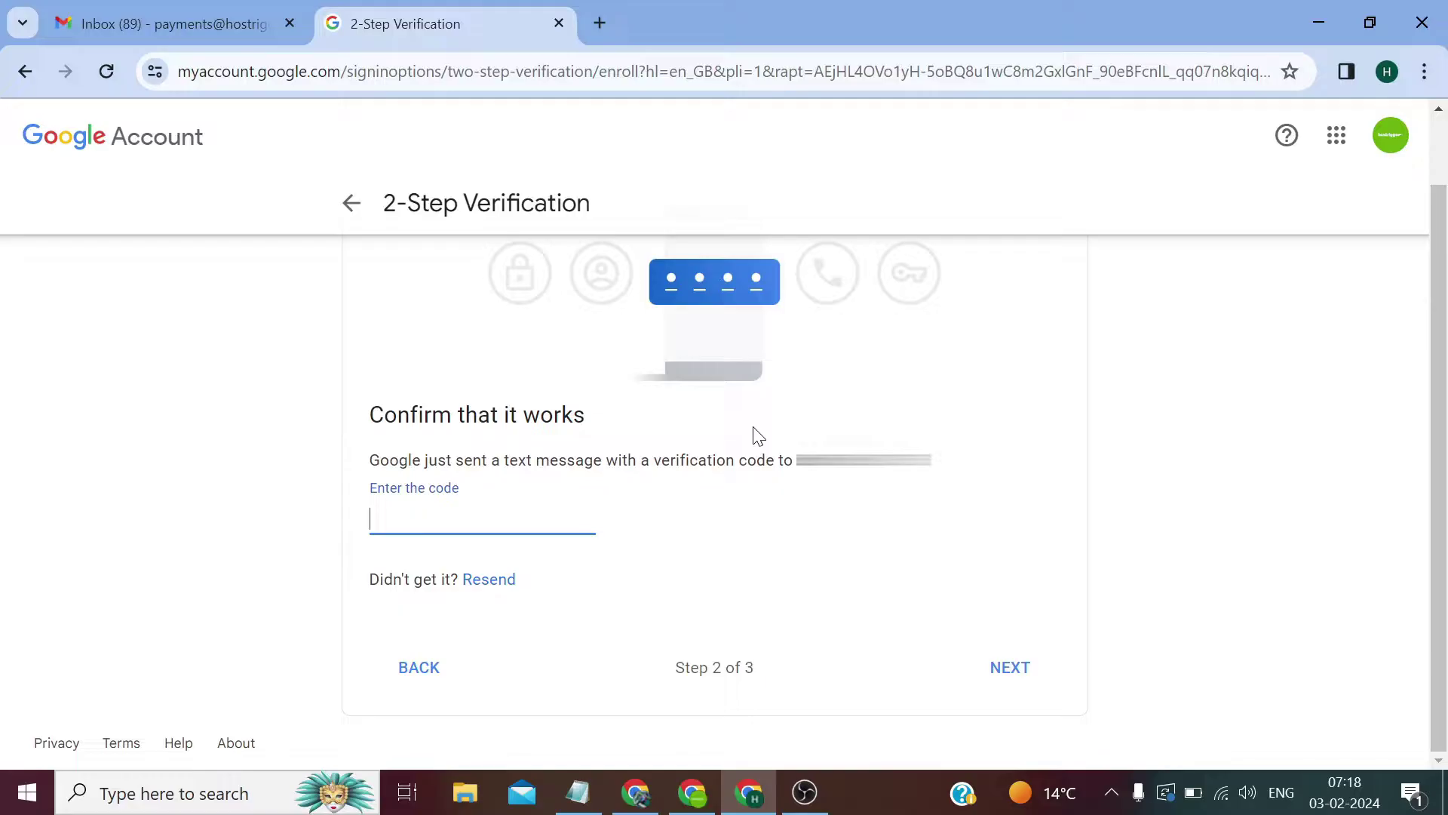
pyautogui.click(1011, 681)
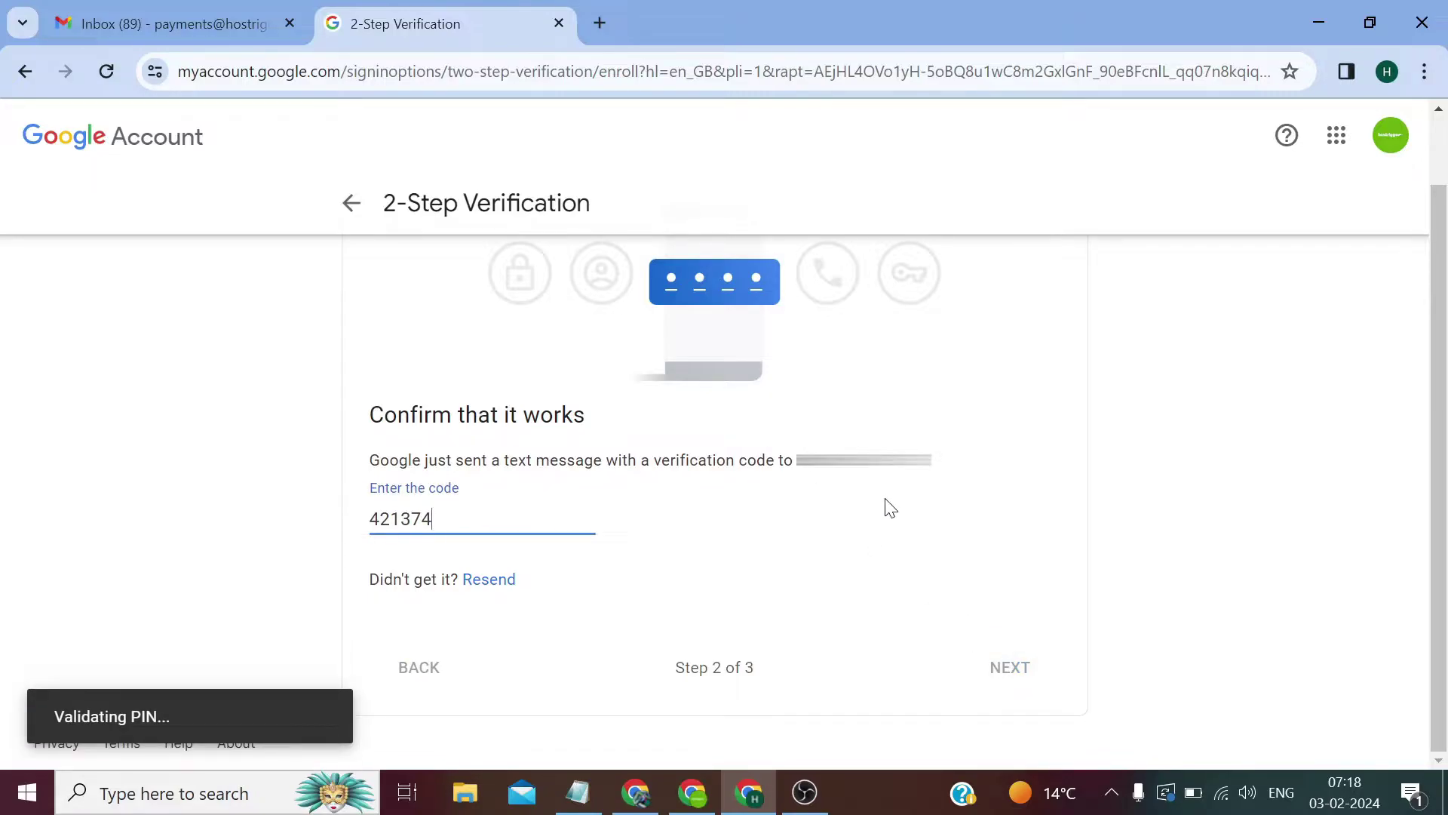
# Turn on 2-Step Verification and go to the App passwords page via the account search.
pyautogui.click(1012, 666)
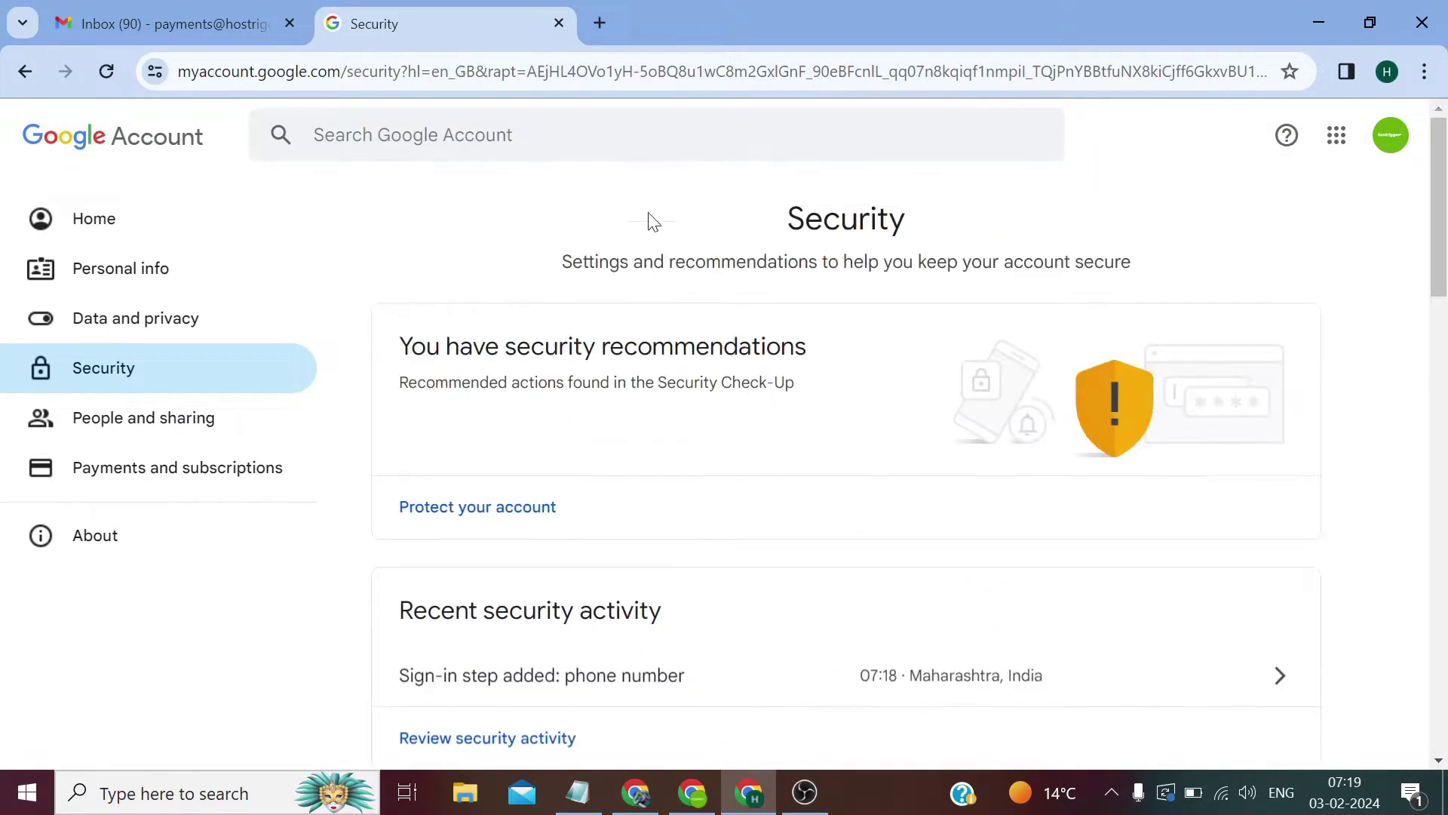
pyautogui.click(649, 135)
pyautogui.write('app p')
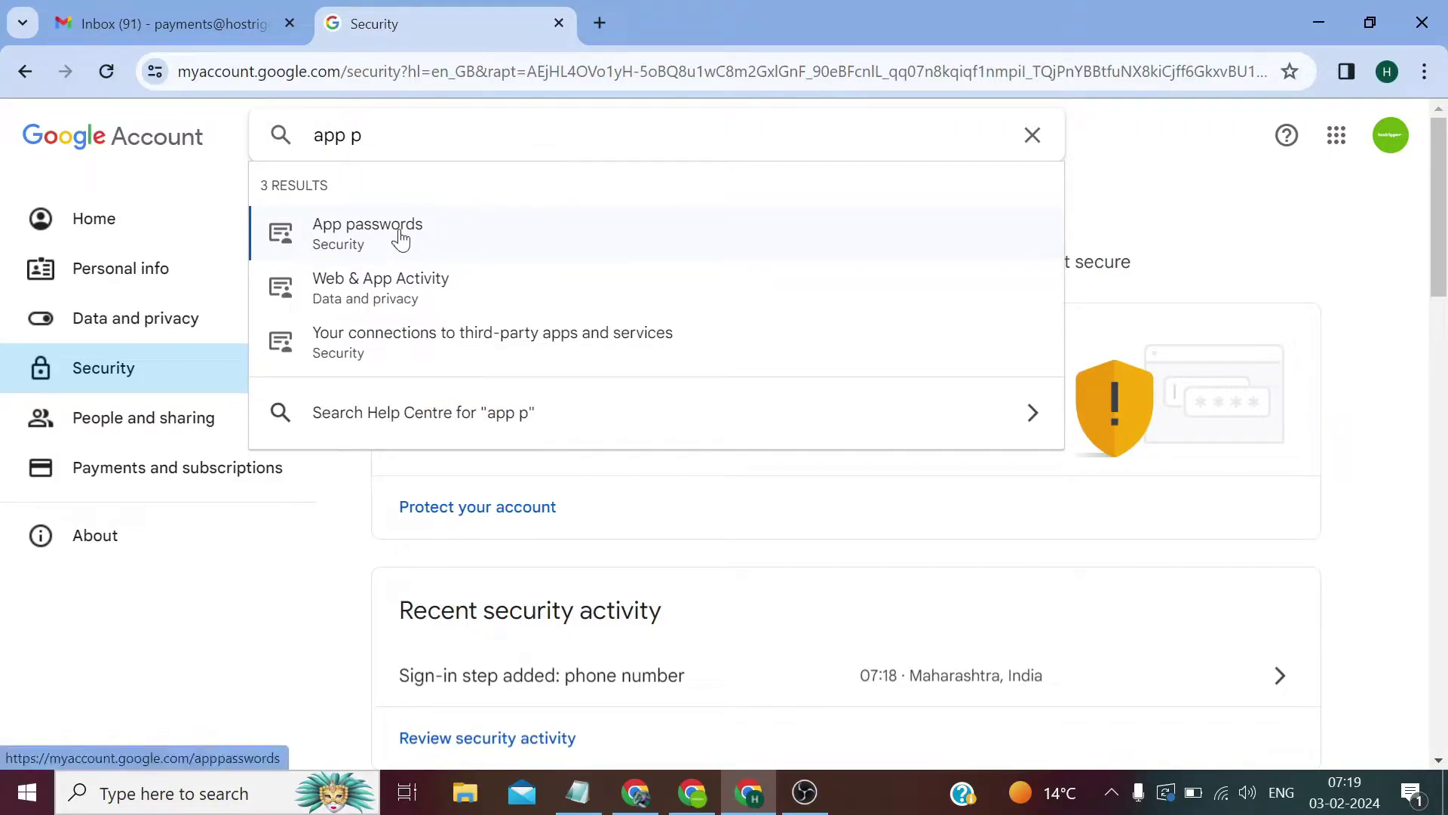
pyautogui.click(400, 236)
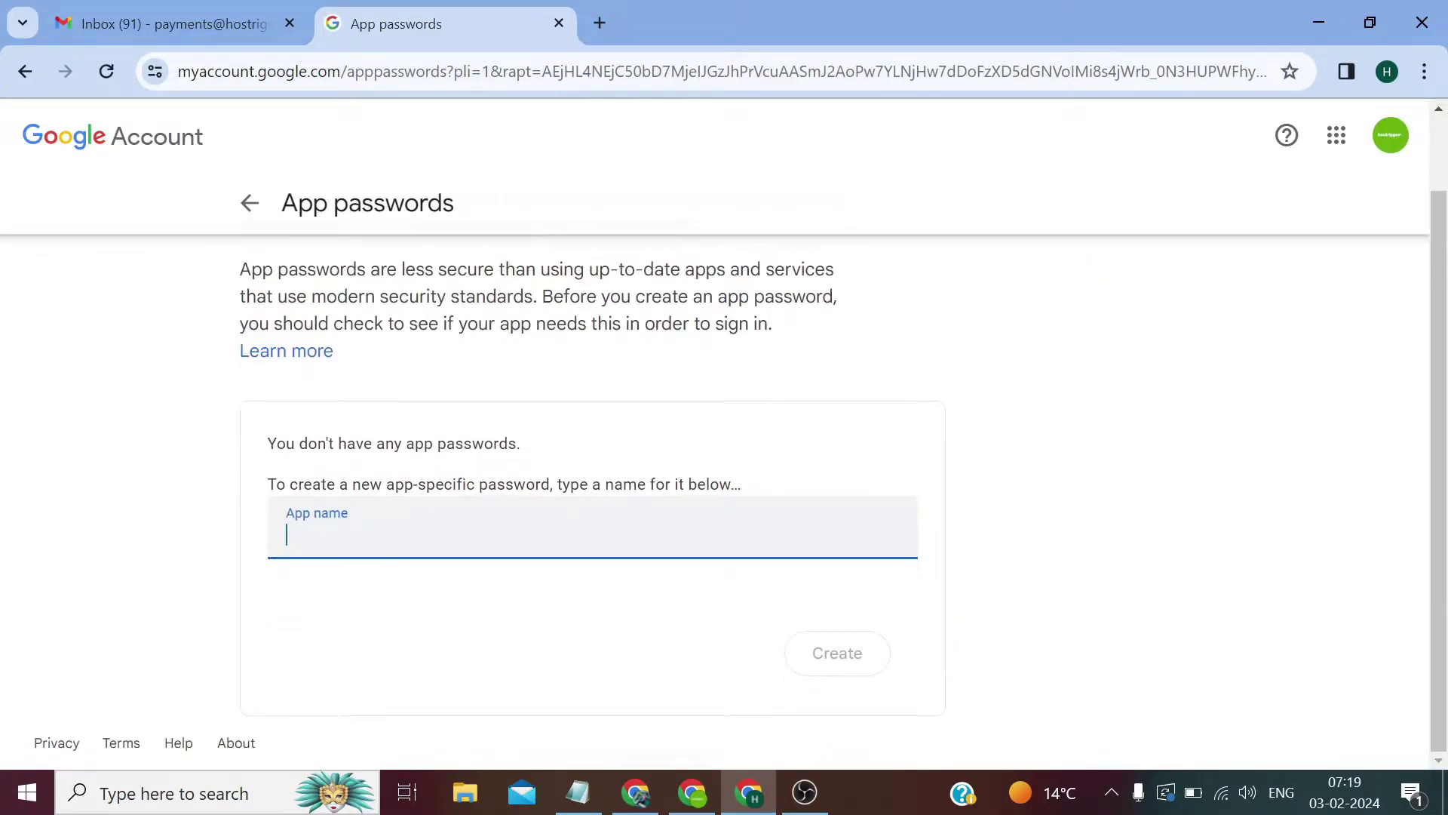
# Generate a new app password for an app named 'Transfer'.
pyautogui.write('Mi')
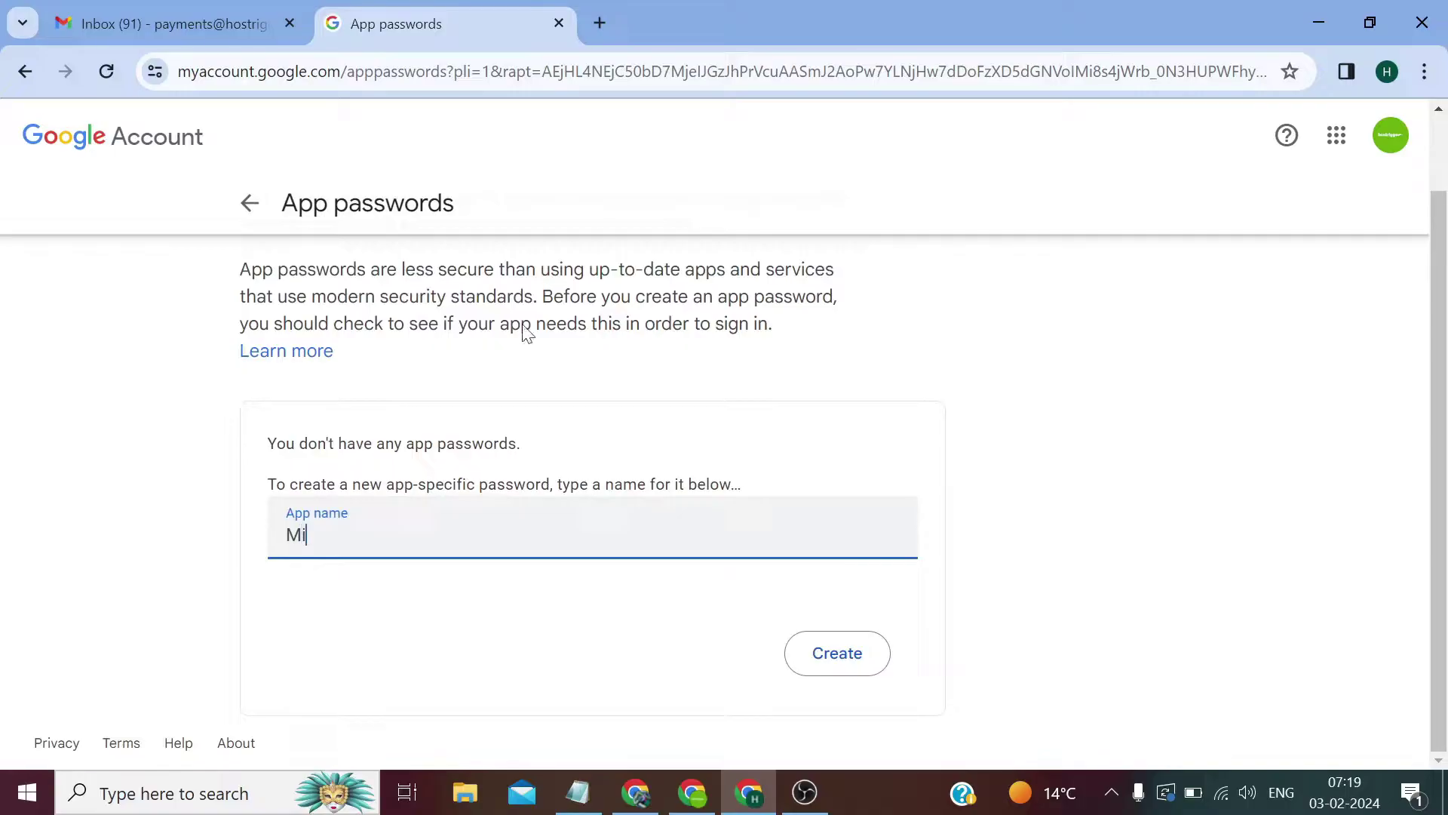
pyautogui.press('BackSpace')
pyautogui.press('BackSpace')
pyautogui.write('Transfer')
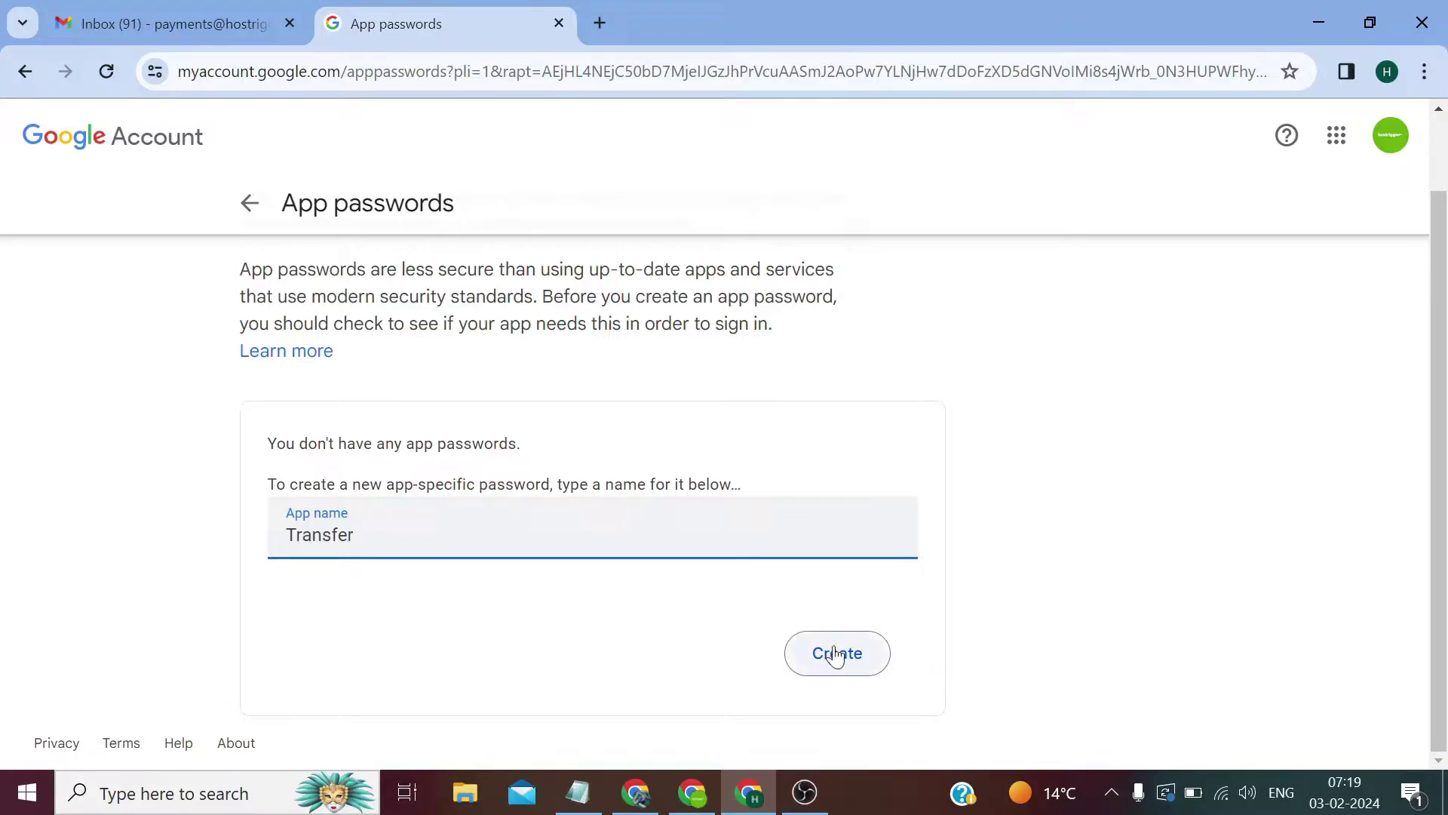
pyautogui.click(849, 664)
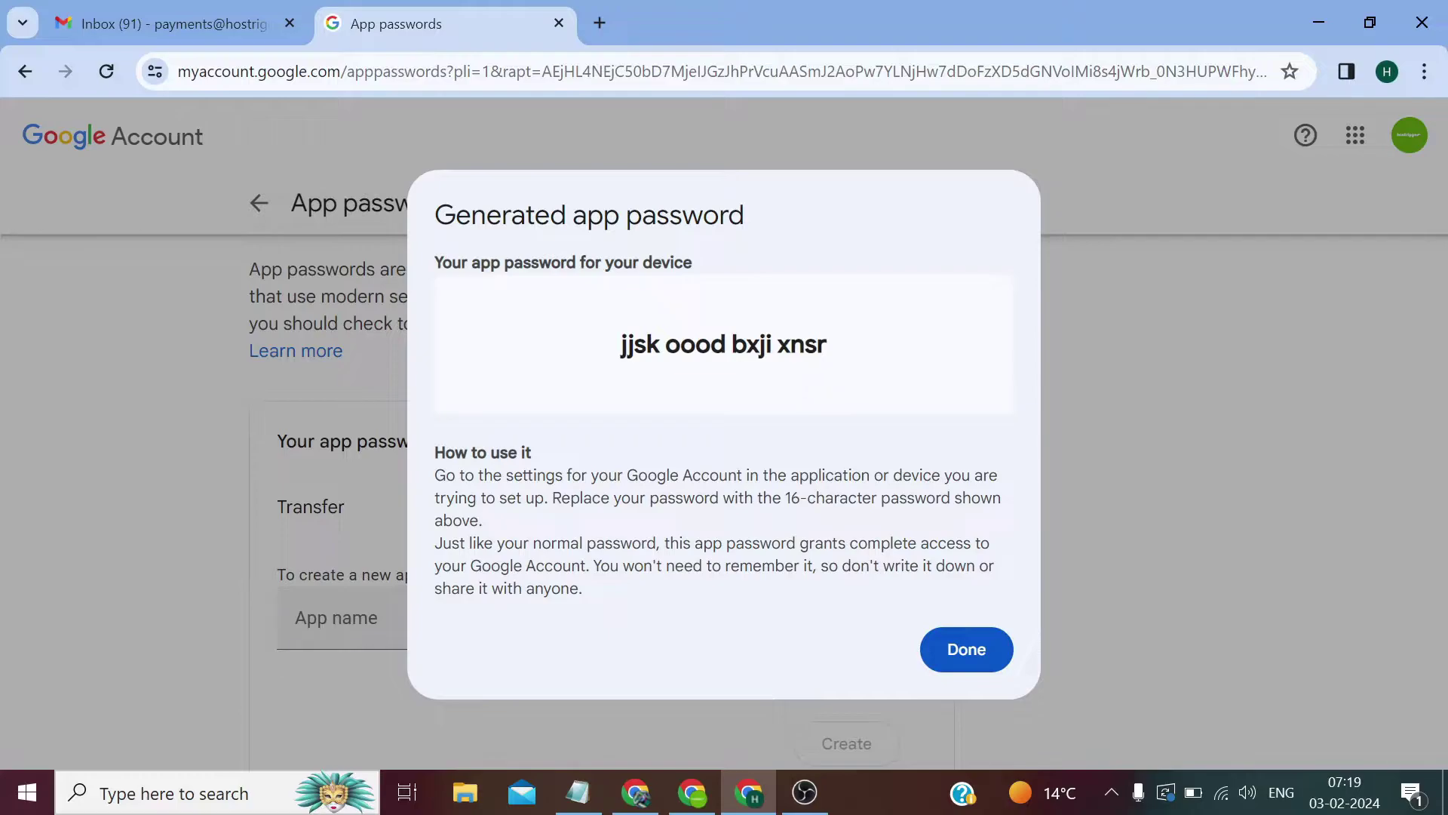
# Copy the generated app password into a new line of the notes.
pyautogui.moveTo(830, 347); pyautogui.dragTo(620, 347)
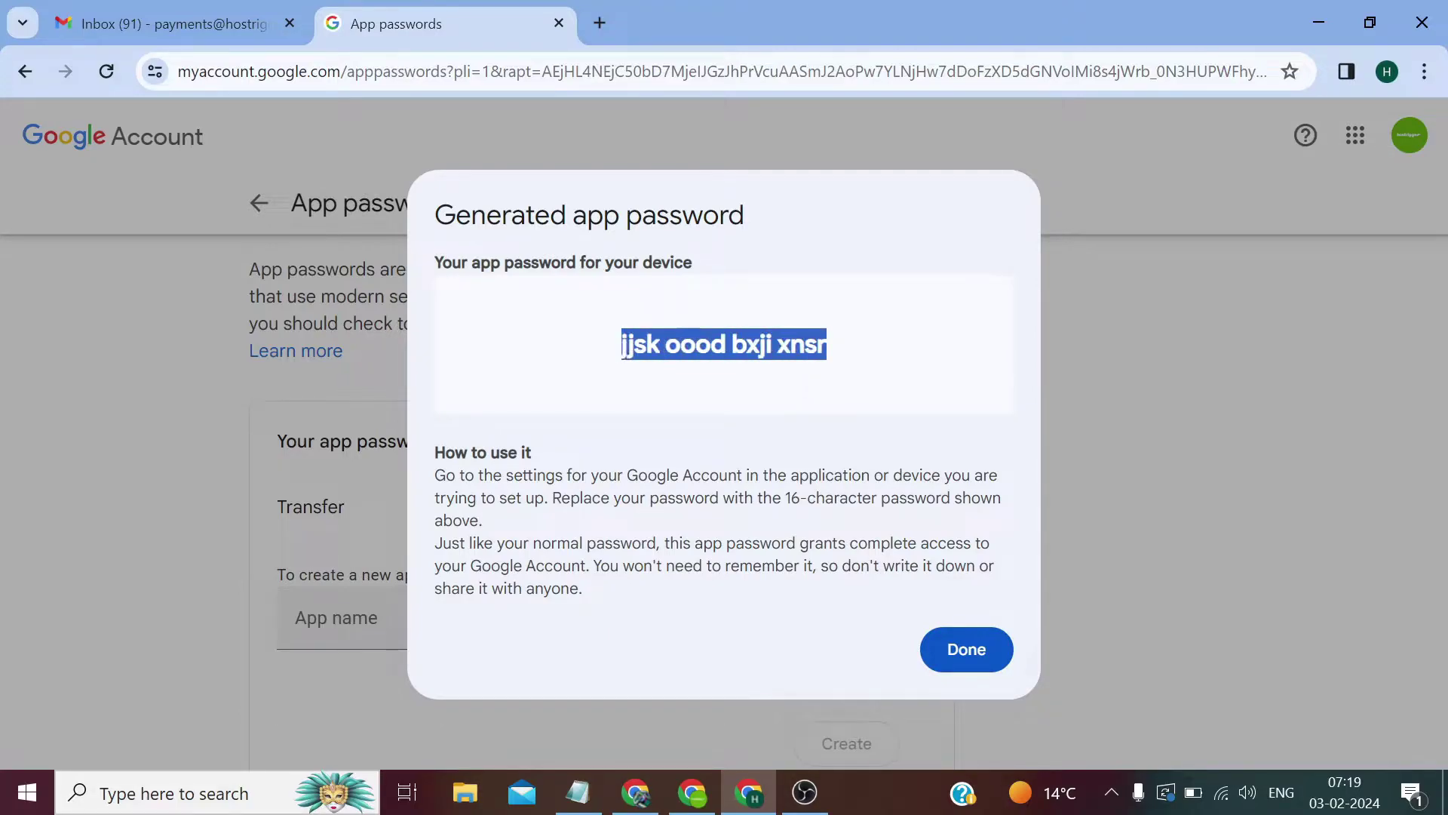
pyautogui.rightClick(638, 349)
pyautogui.click(678, 366)
pyautogui.click(578, 792)
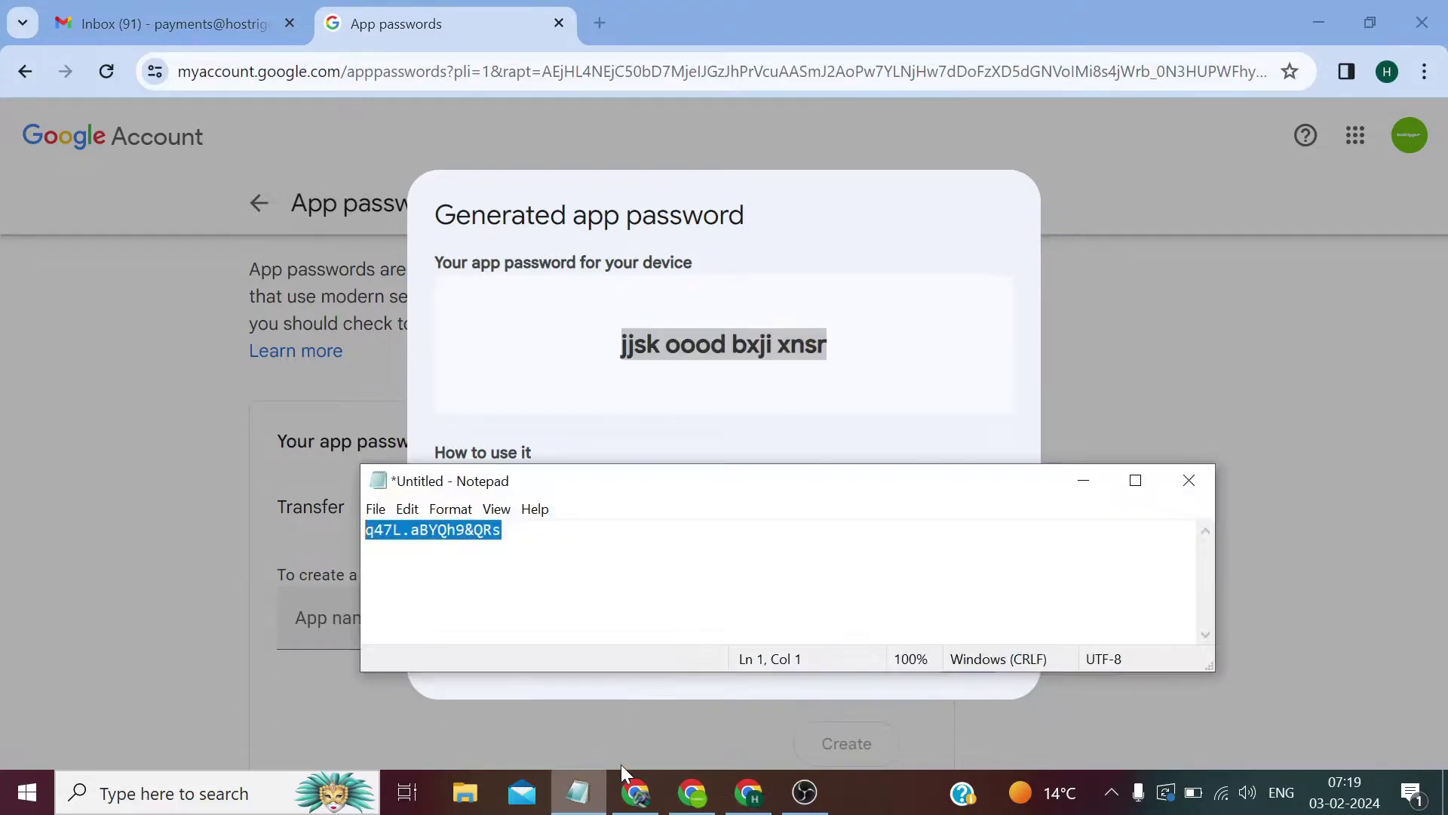
pyautogui.press('End')
pyautogui.press('Return')
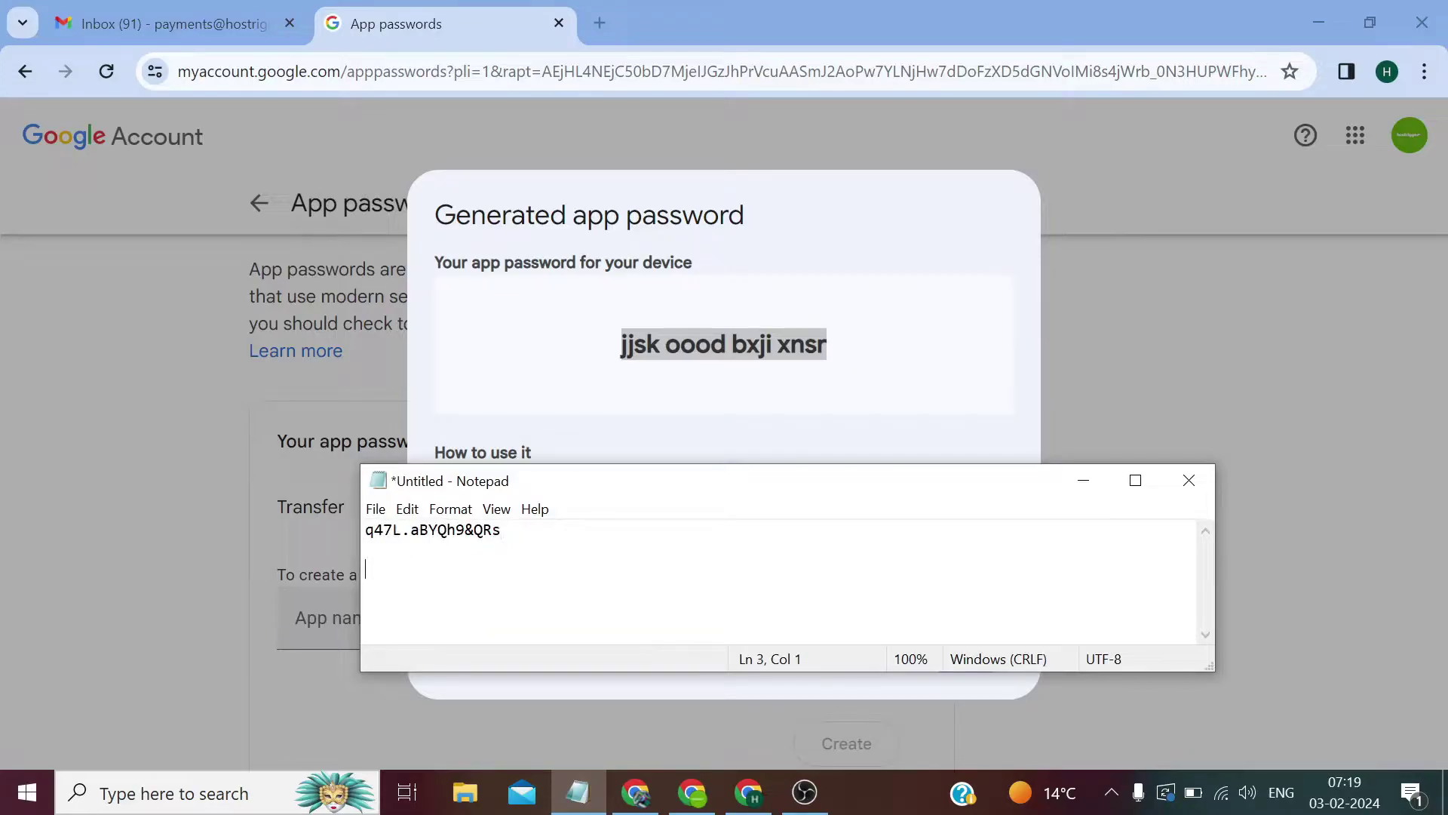
pyautogui.rightClick(550, 568)
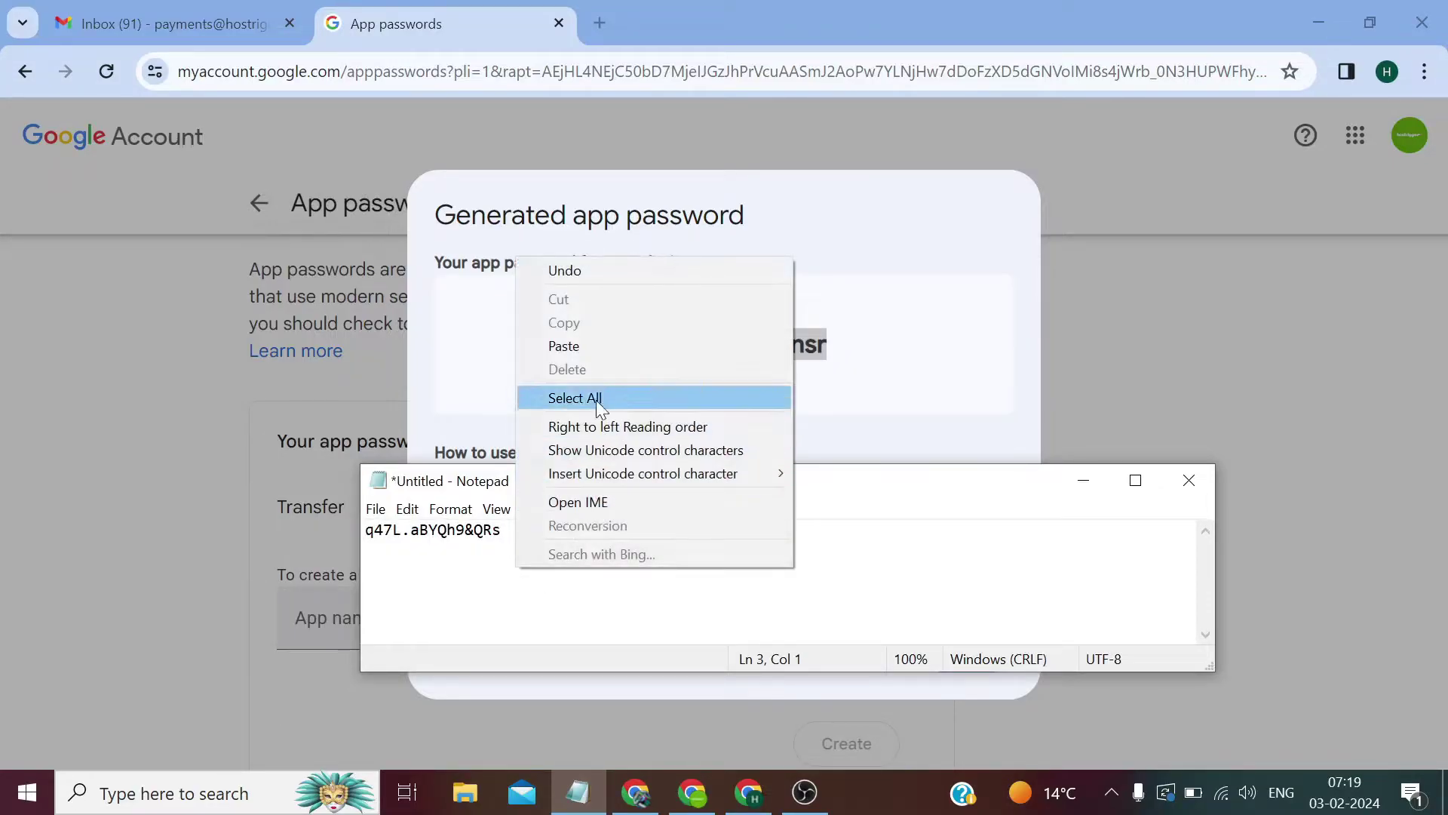
pyautogui.click(577, 345)
pyautogui.click(1084, 481)
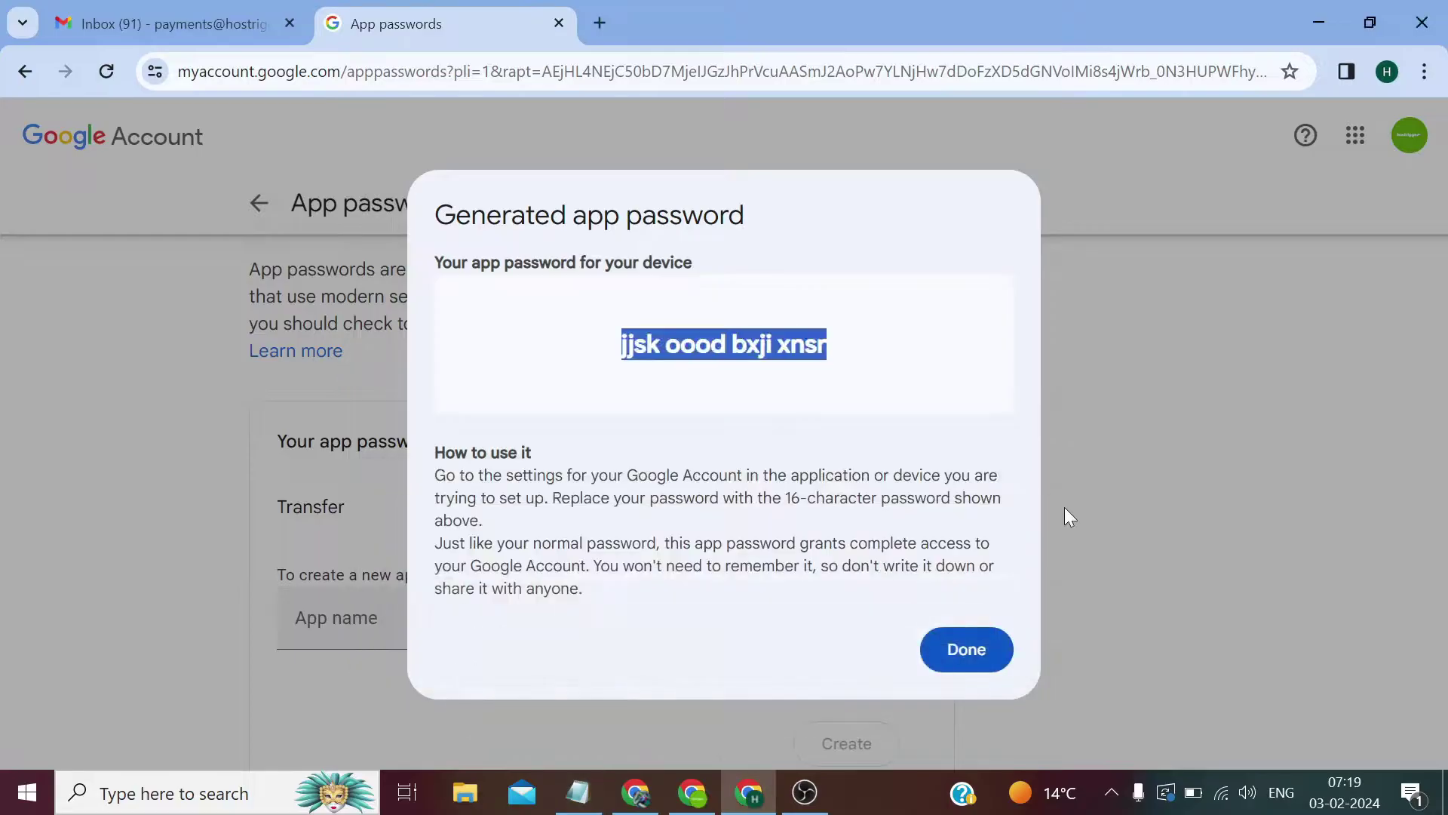
# Close the generated-password dialog and return to the security page.
pyautogui.click(968, 650)
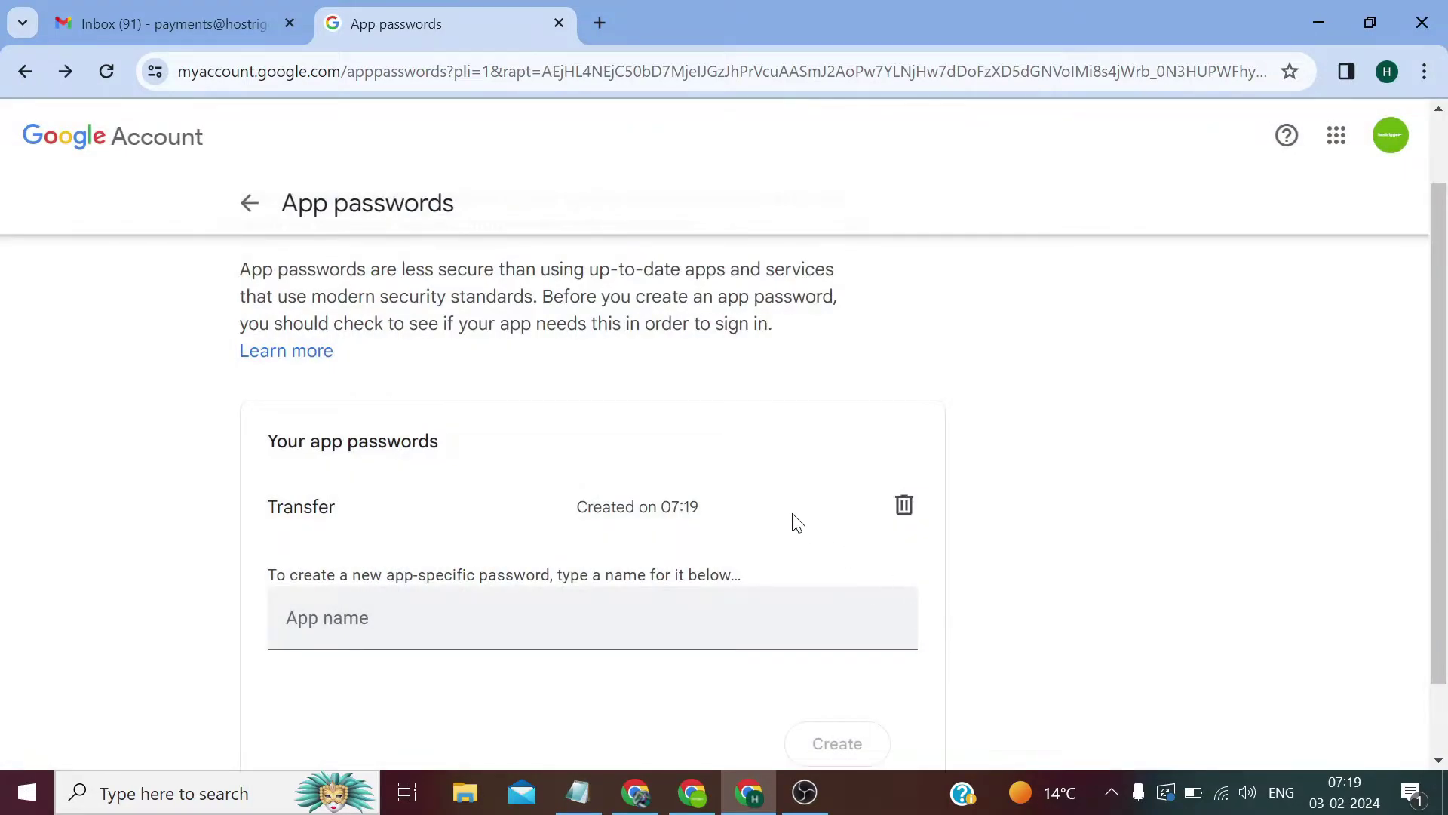
pyautogui.scroll(-2, 792, 517)
pyautogui.scroll(2, 793, 521)
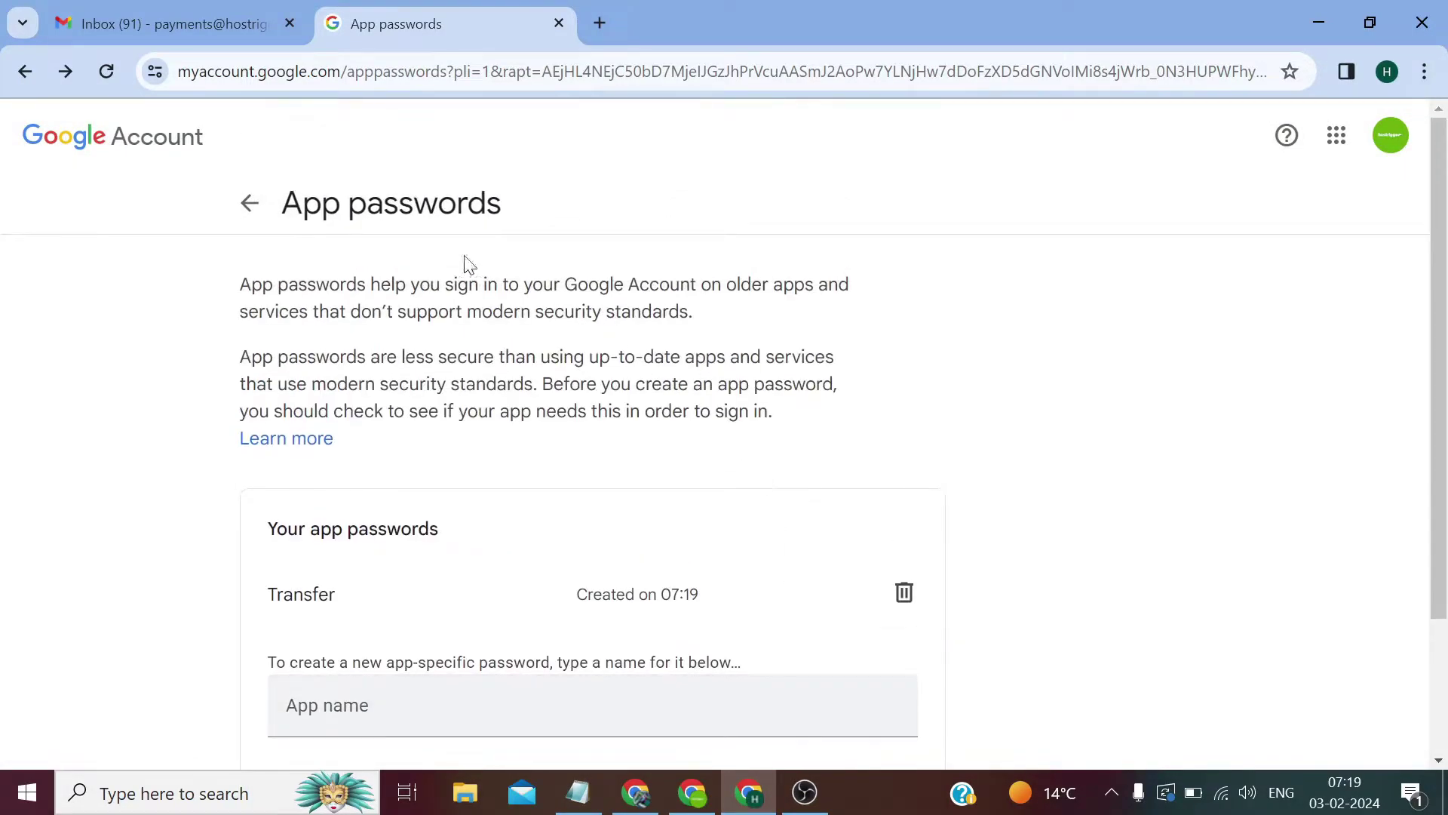
pyautogui.click(253, 215)
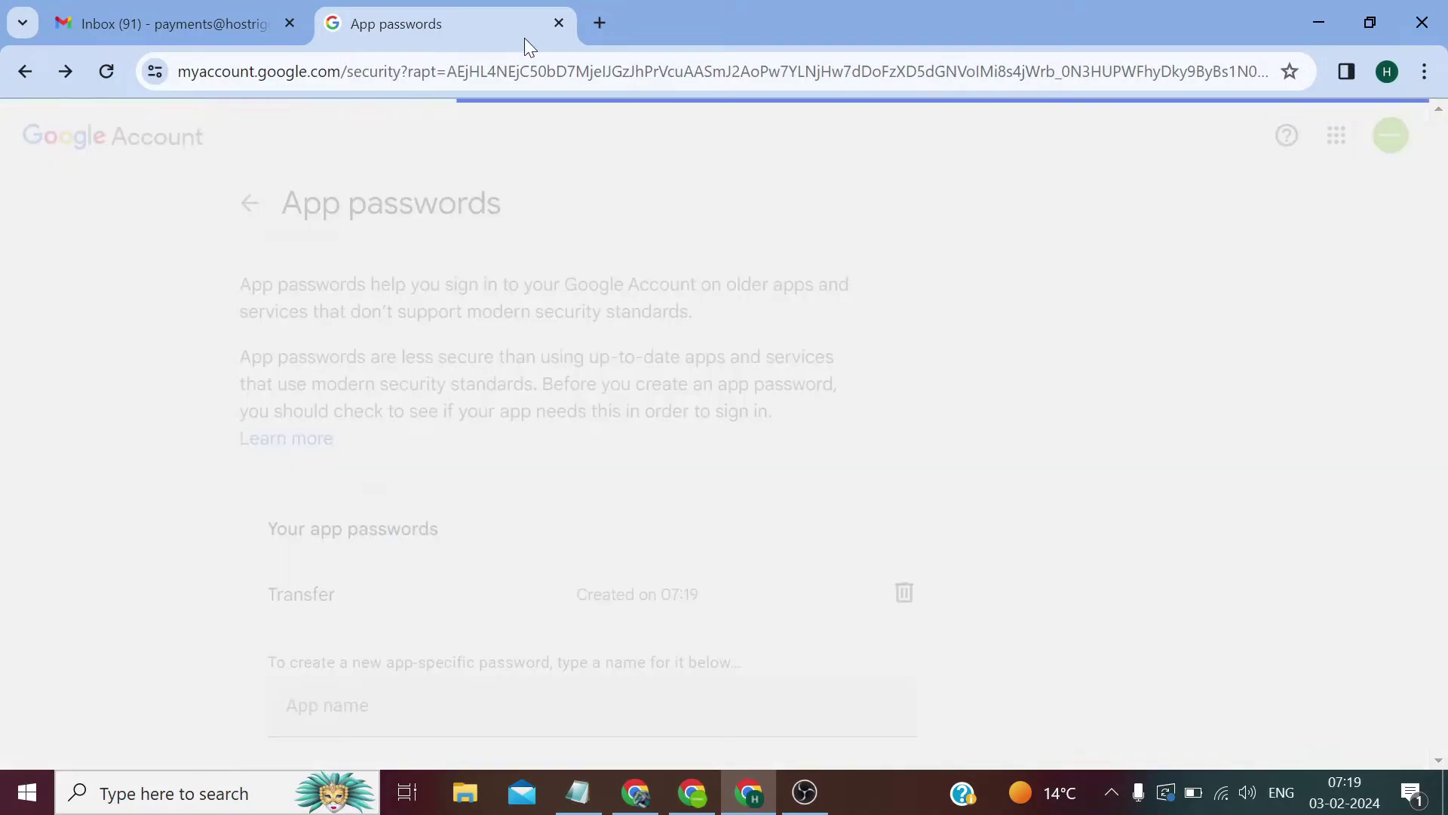
# Enable POP for all mail, deleting Gmail's copy when accessed, and save the changes.
pyautogui.click(558, 21)
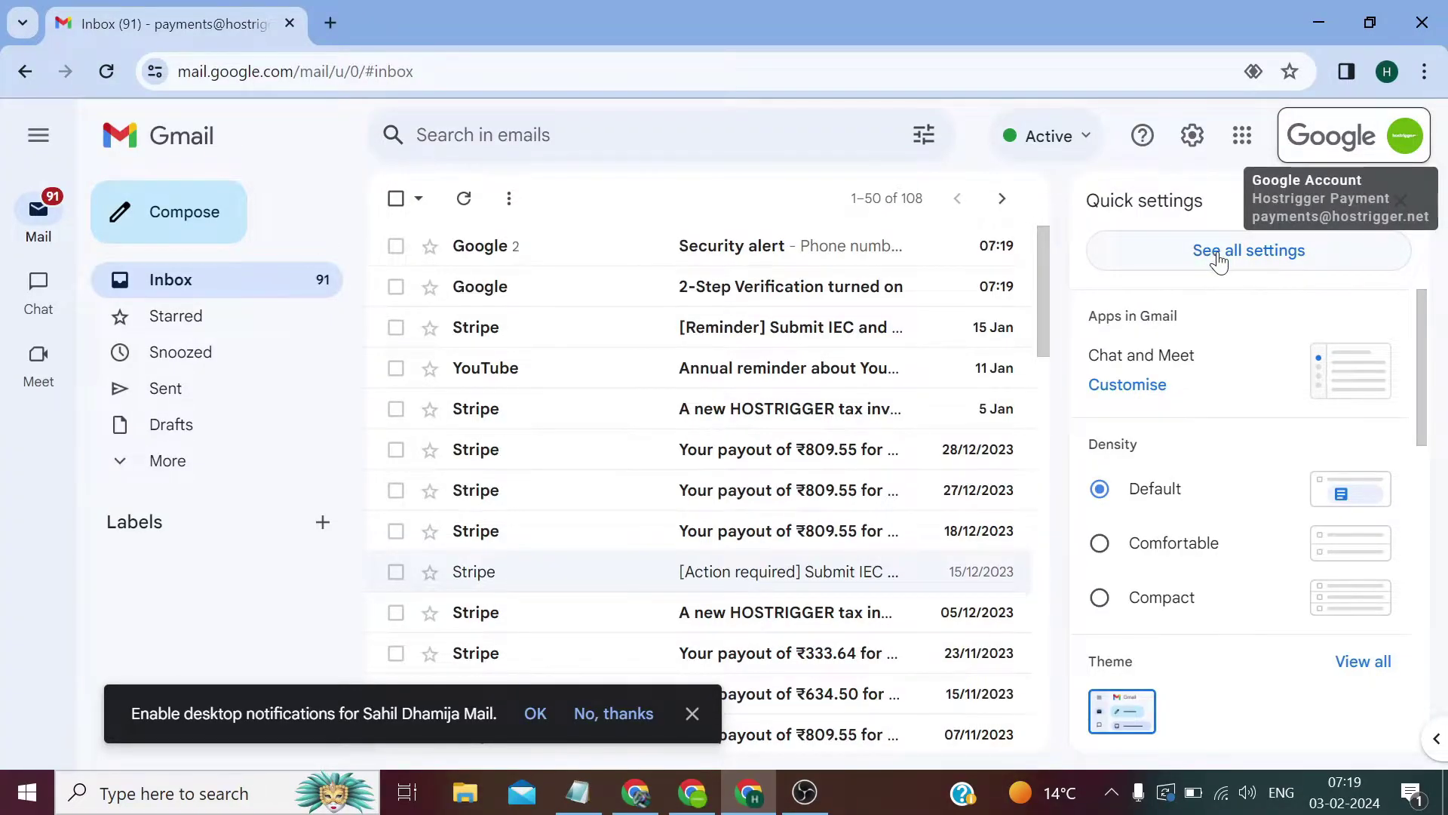
pyautogui.click(1220, 262)
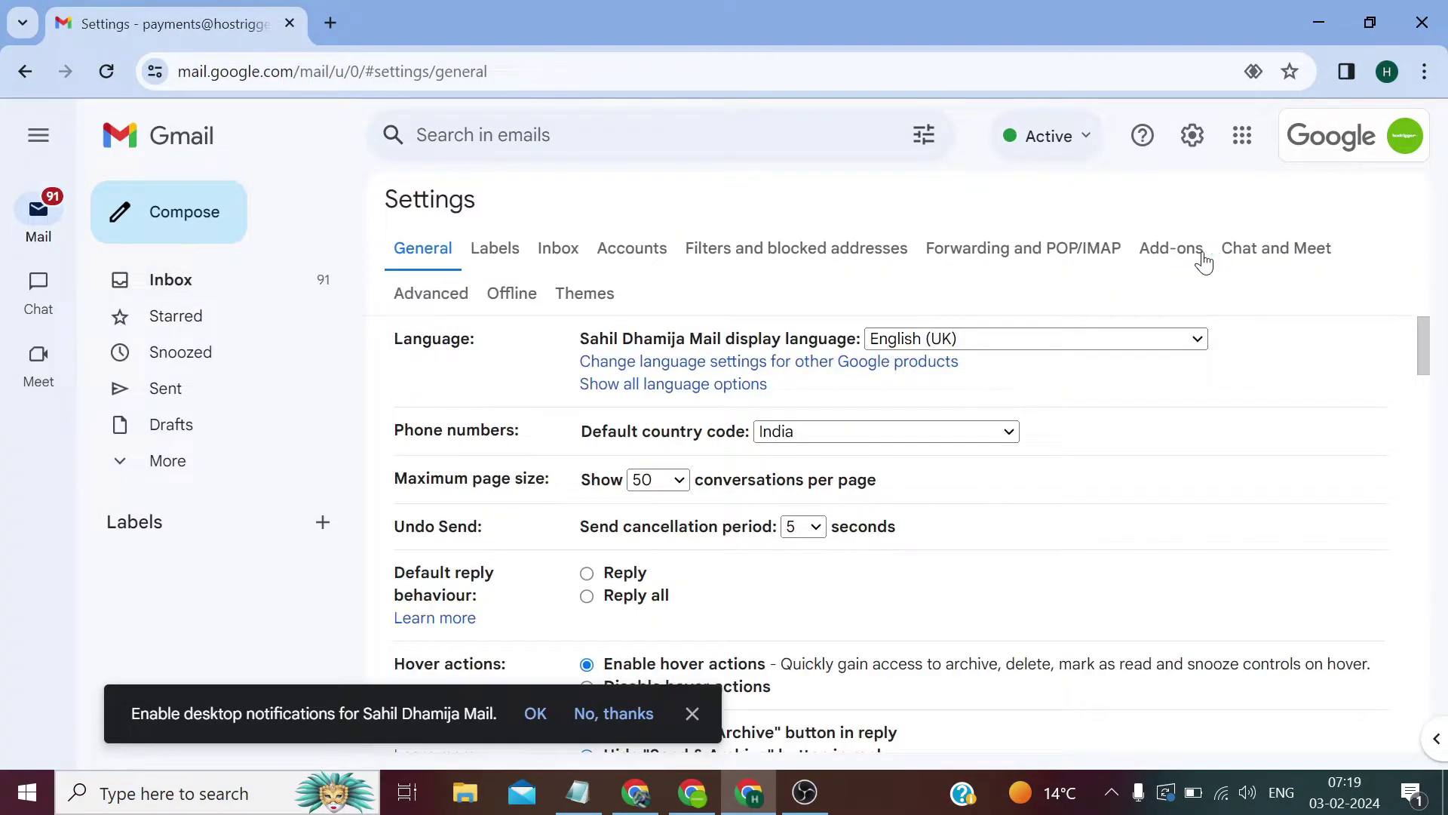
pyautogui.click(980, 253)
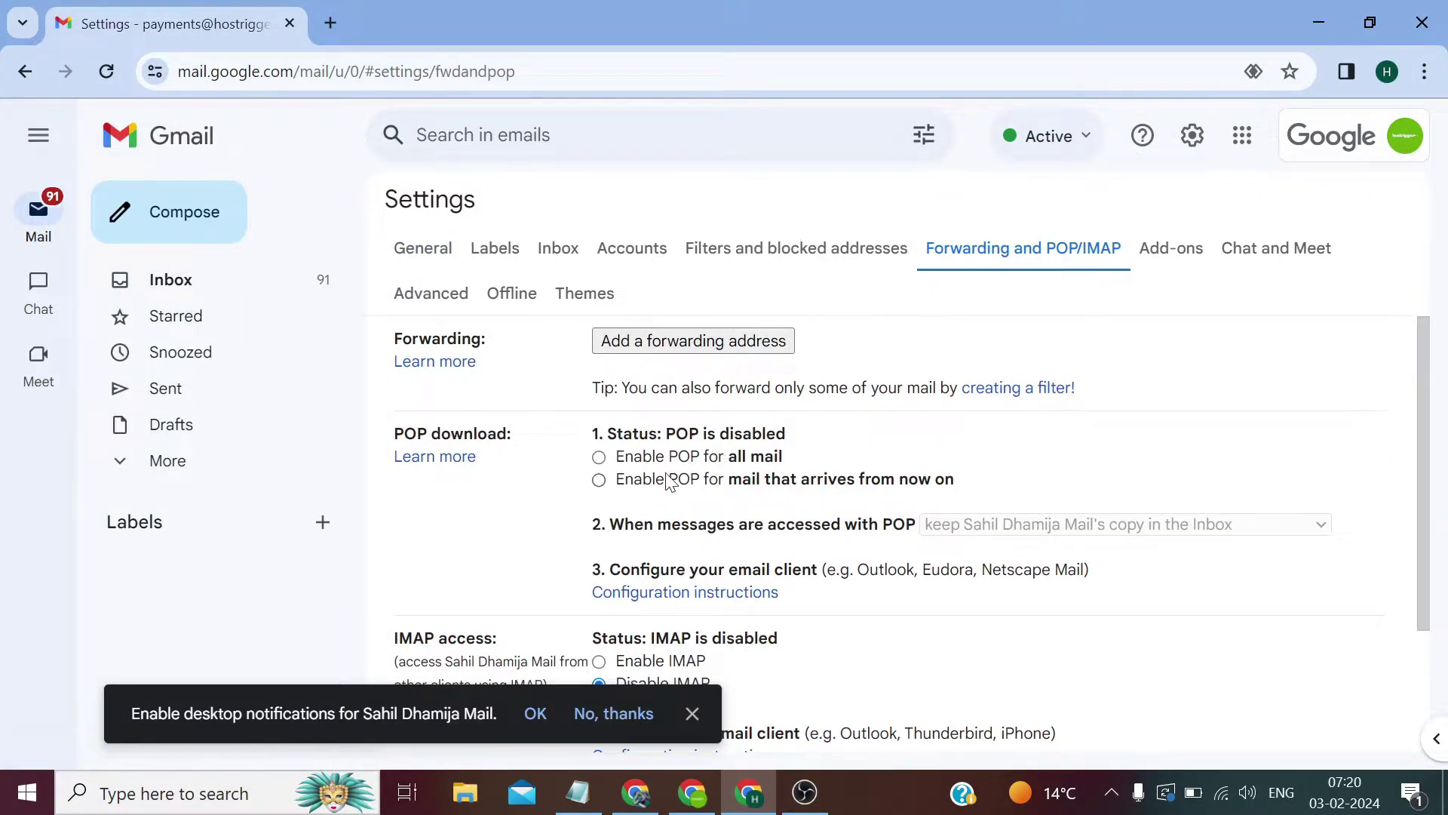
pyautogui.click(639, 467)
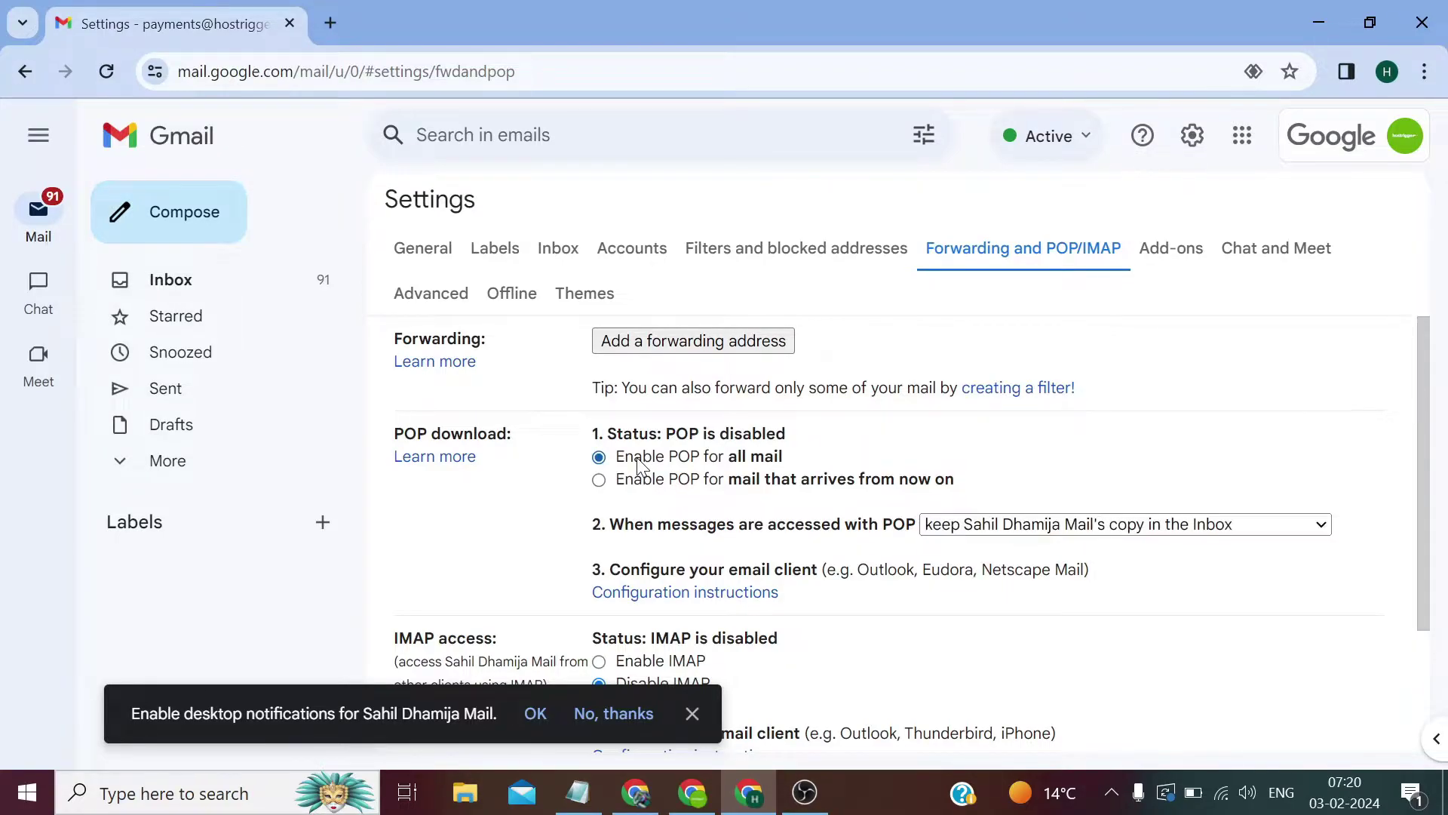
pyautogui.scroll(-2, 828, 433)
pyautogui.click(1049, 410)
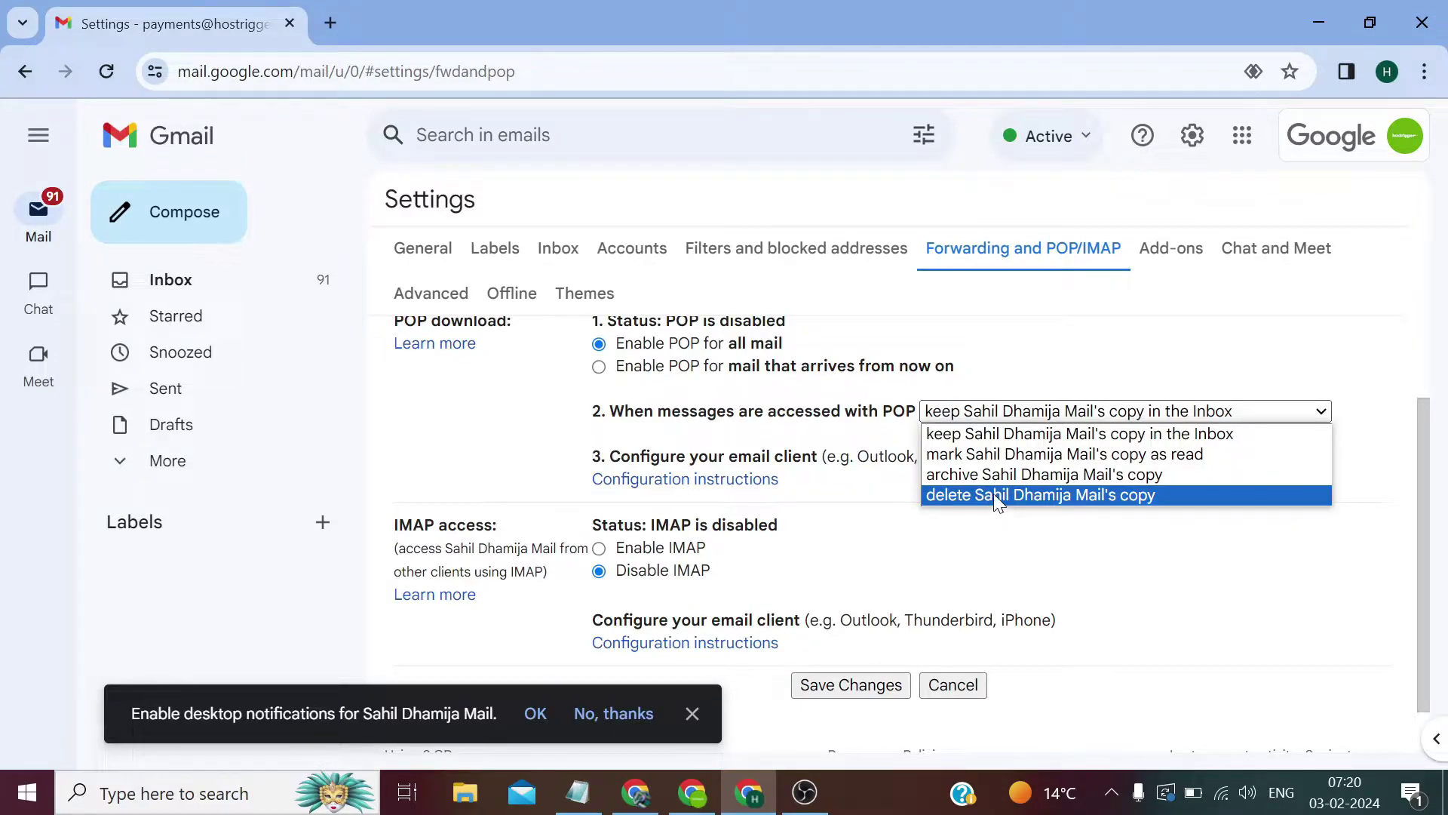
pyautogui.click(997, 496)
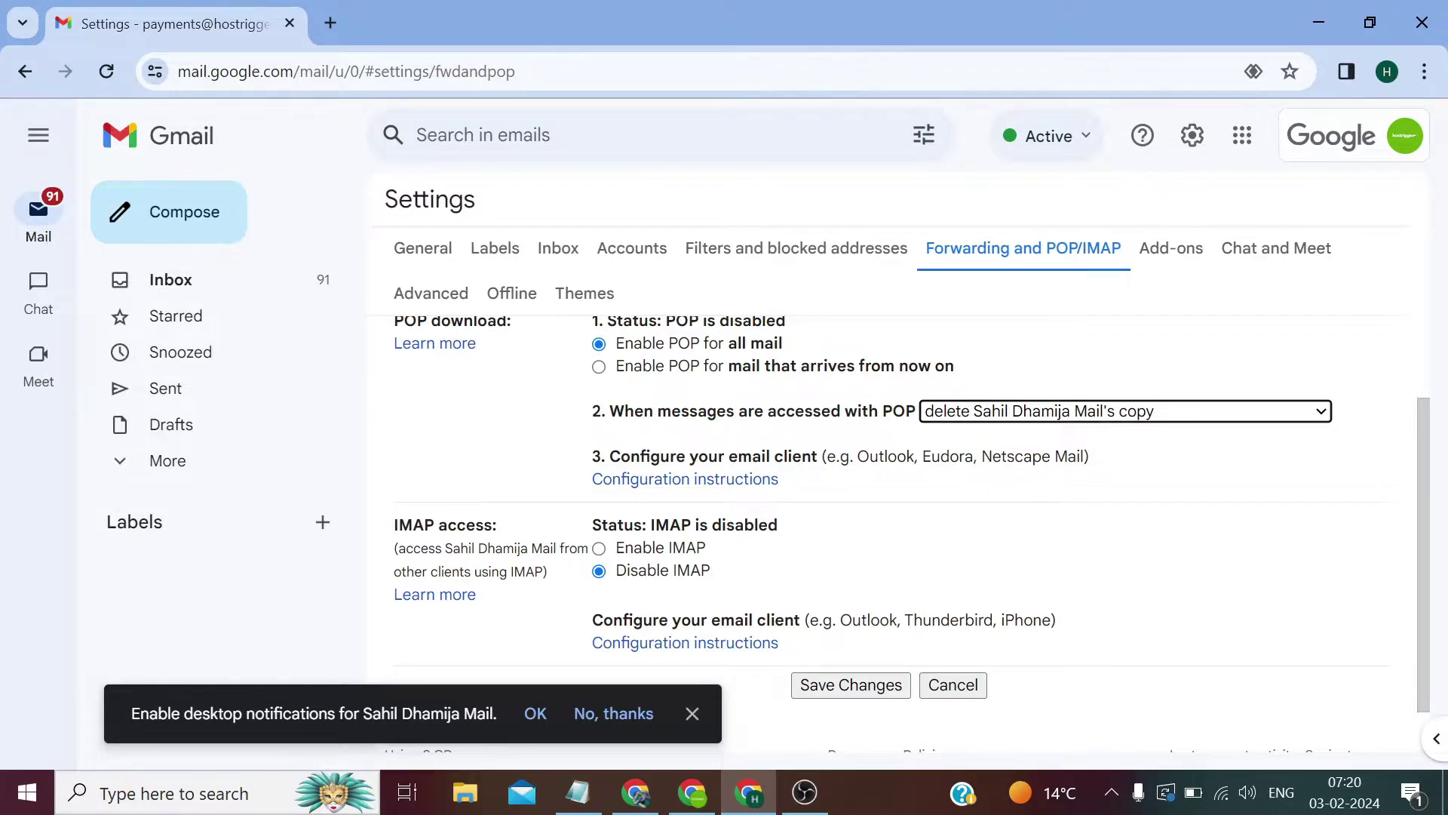
pyautogui.scroll(-1, 912, 535)
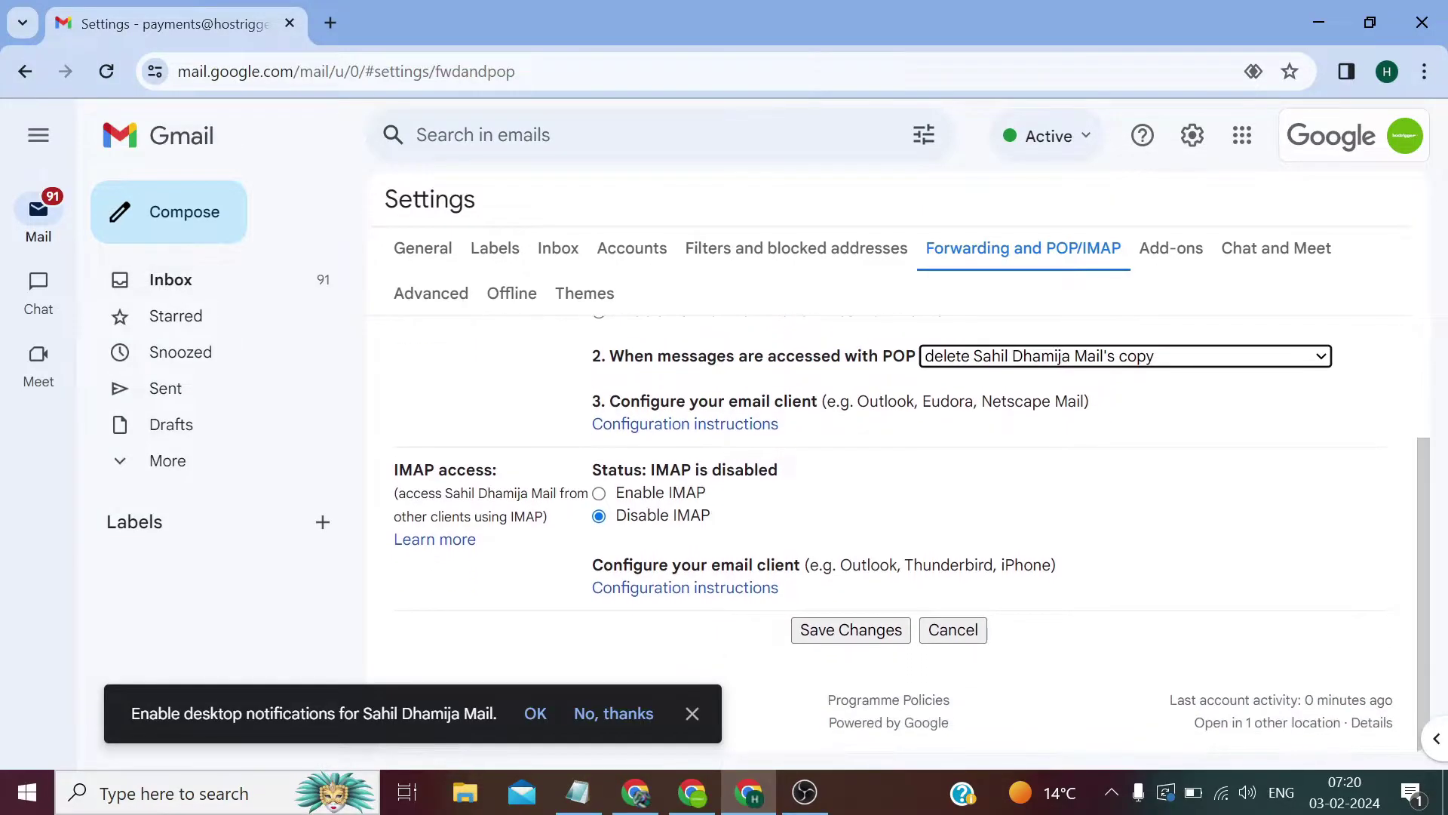
pyautogui.click(857, 631)
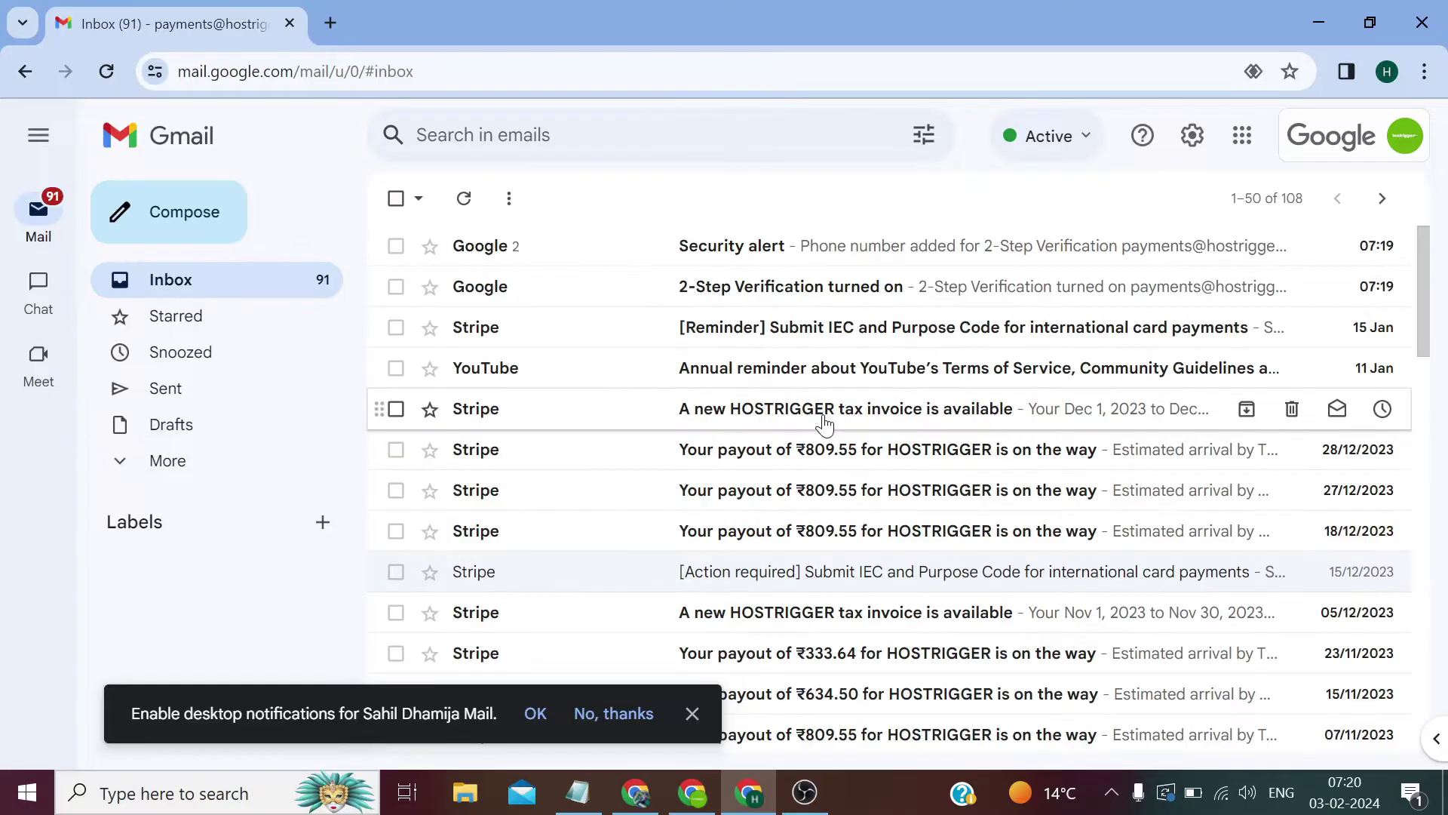
# In the destination account's Accounts settings, start adding the source mailbox's address.
pyautogui.click(692, 800)
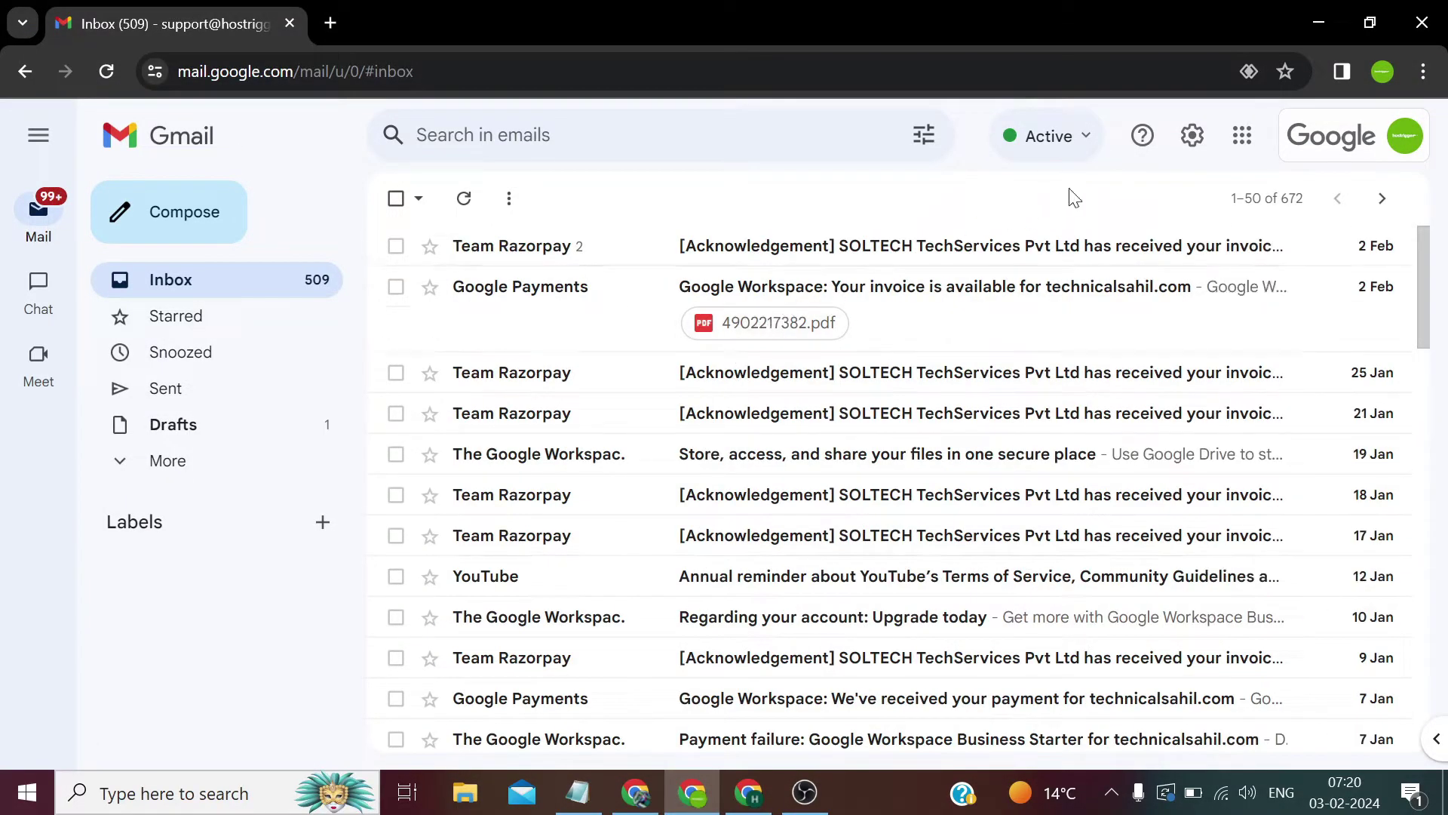
pyautogui.click(1192, 136)
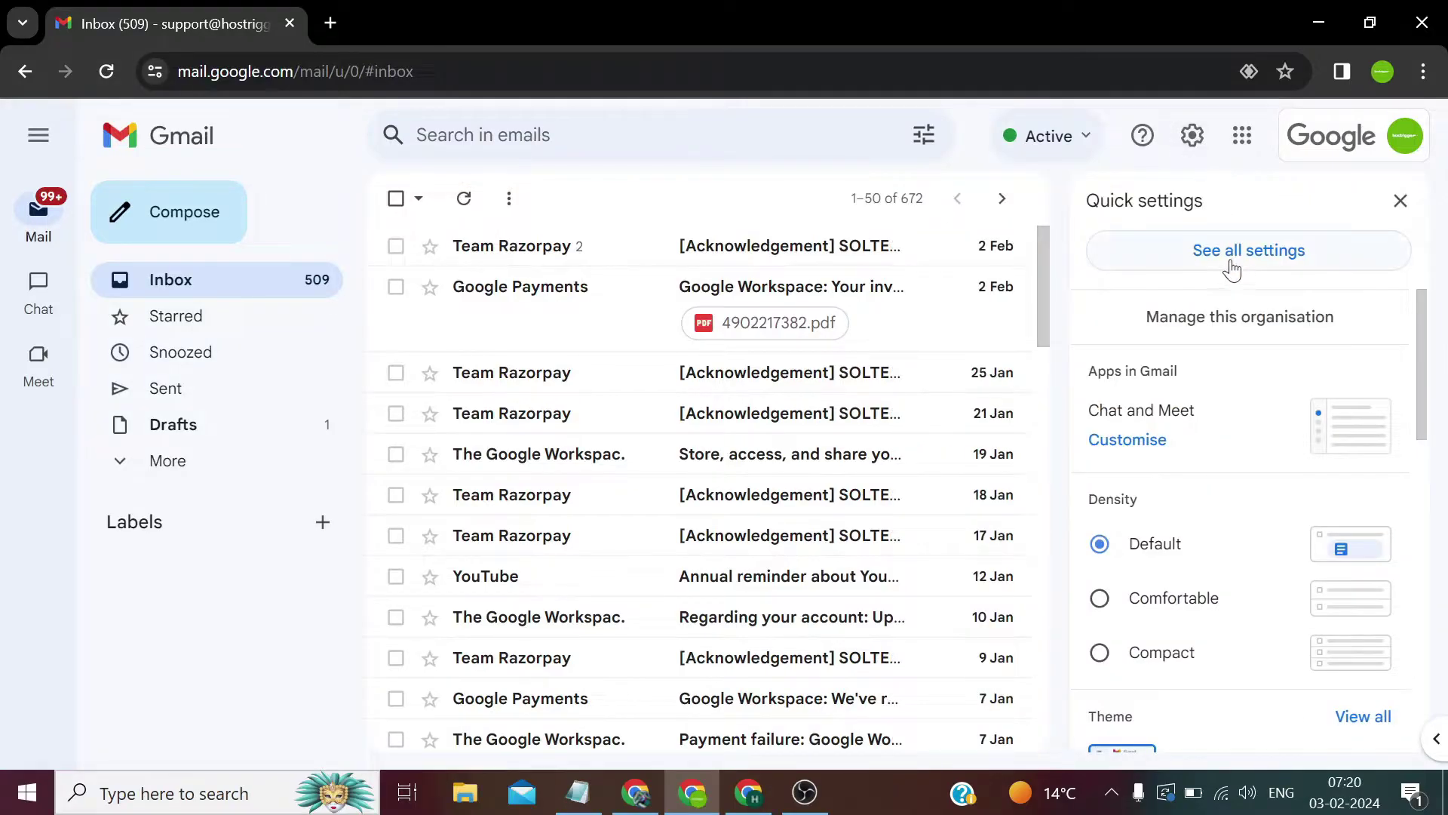
pyautogui.click(1227, 264)
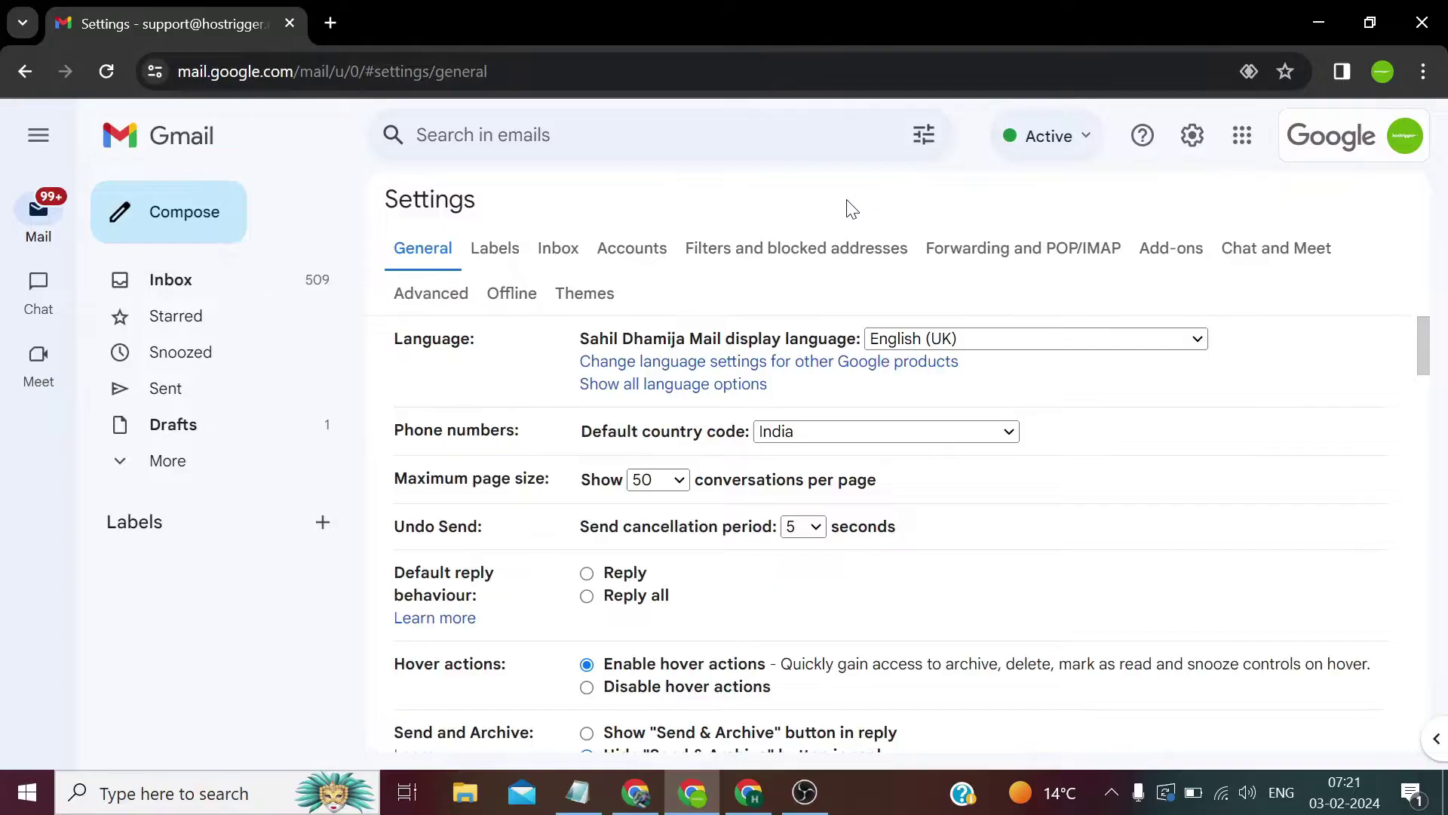
pyautogui.click(639, 258)
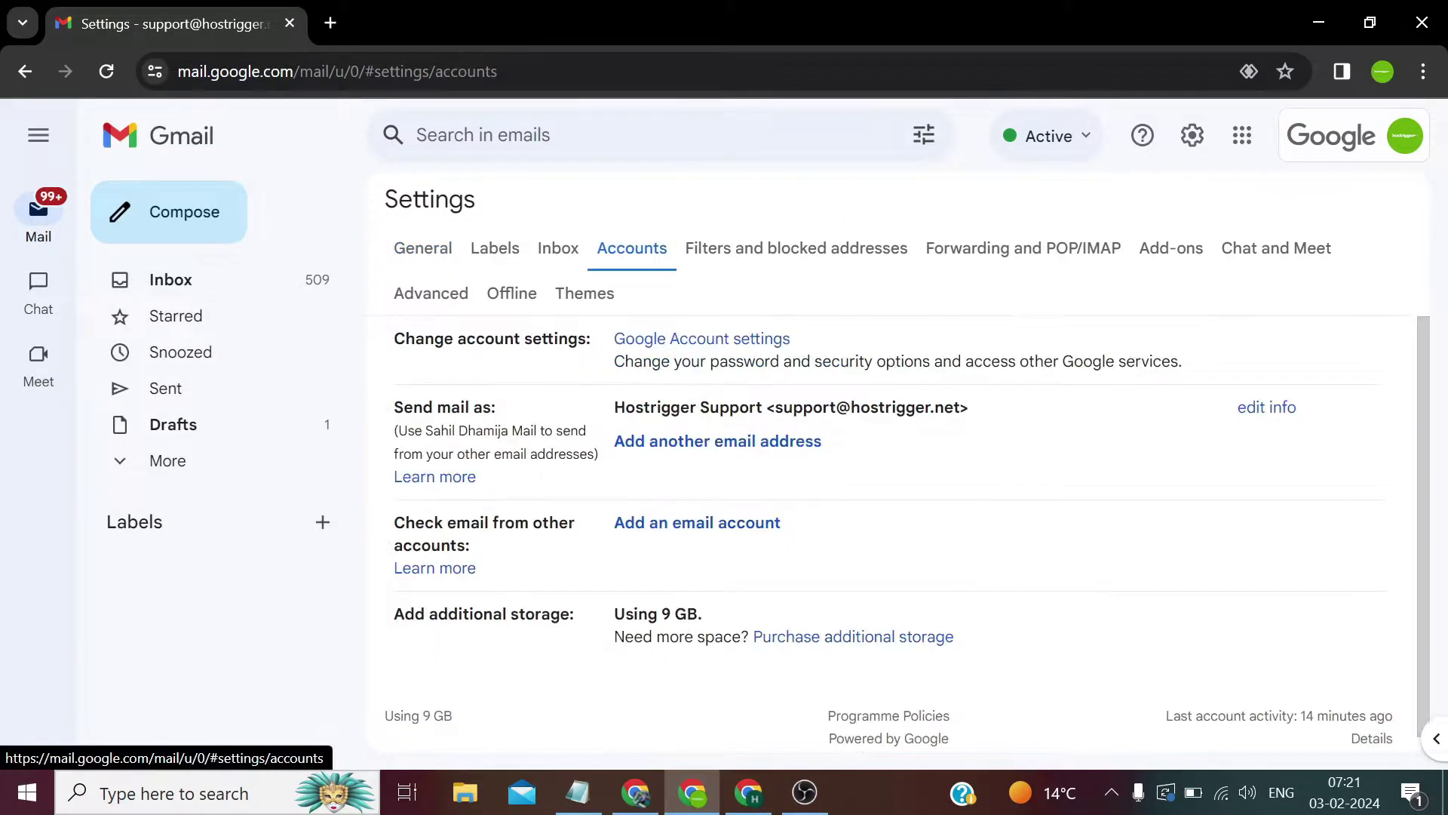
pyautogui.click(670, 528)
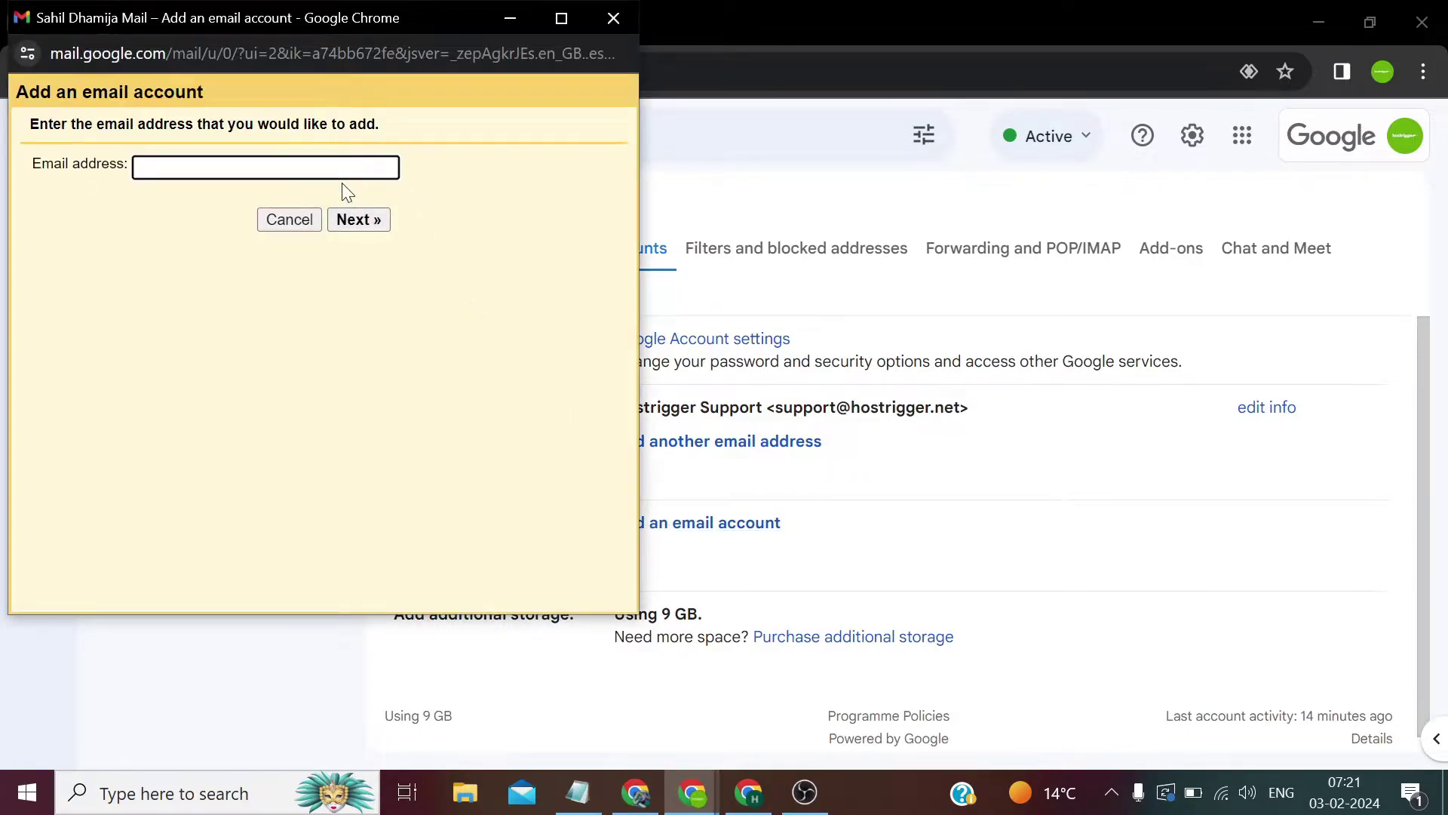
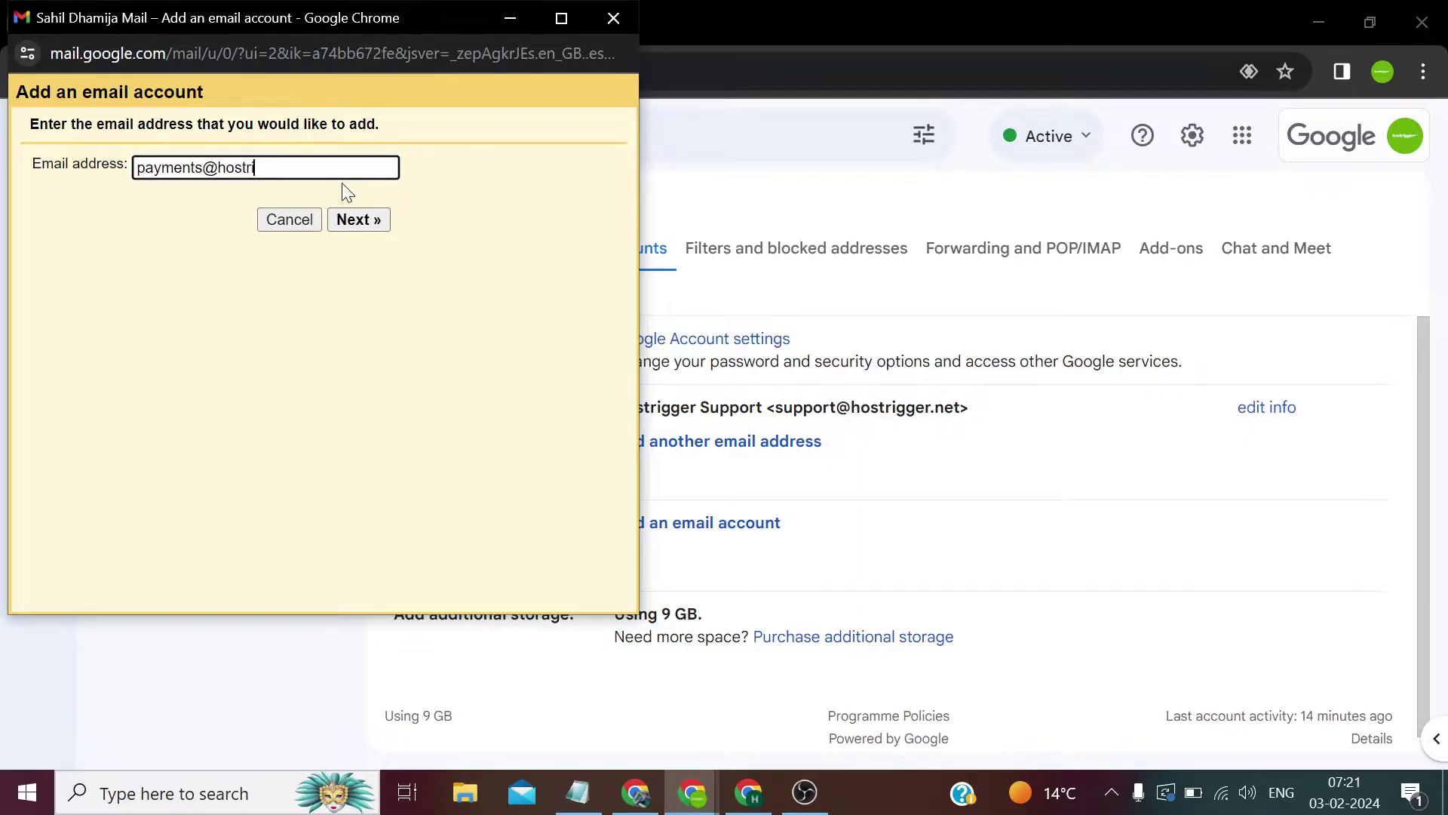
pyautogui.click(358, 219)
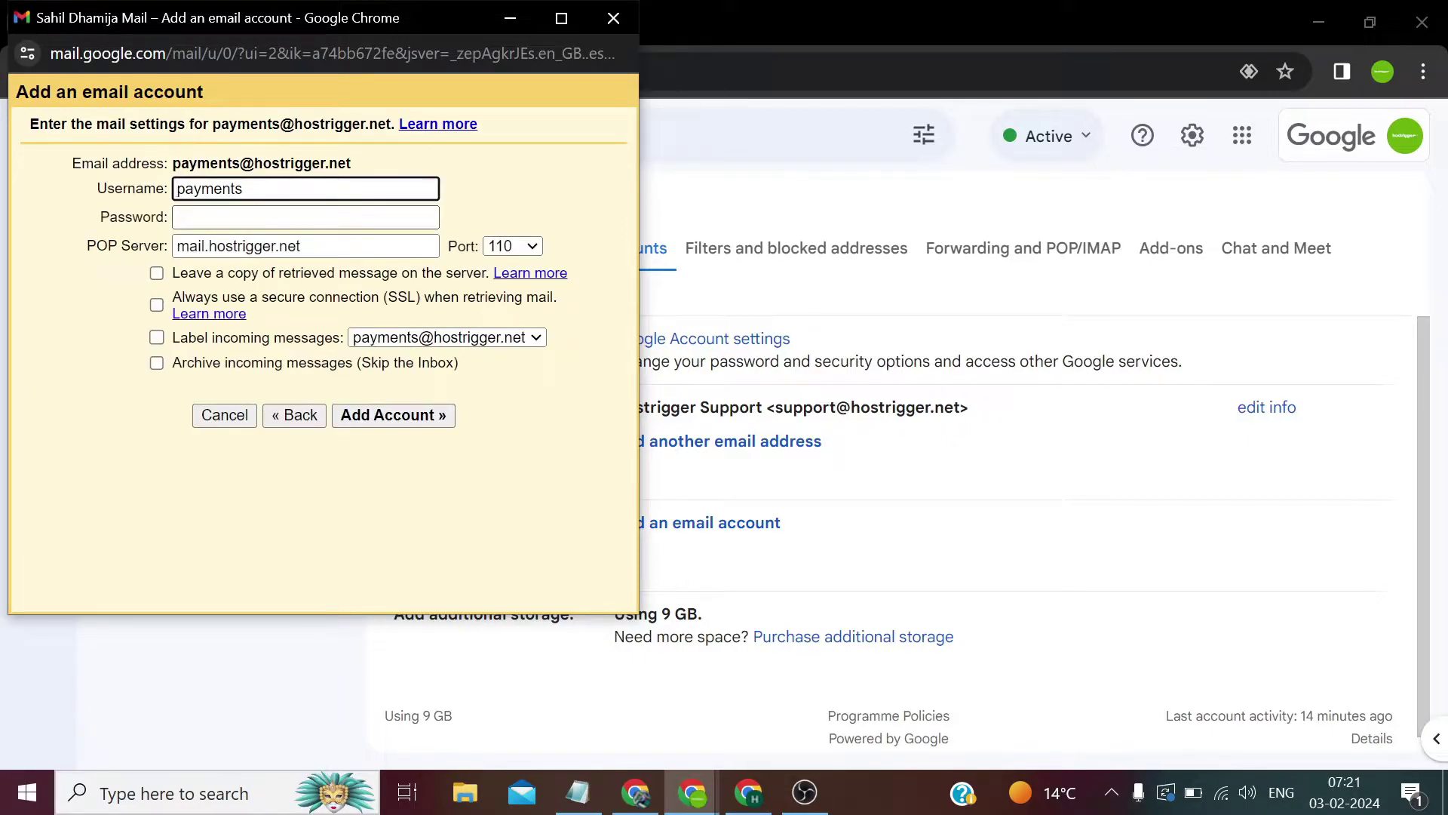
pyautogui.press('Tab')
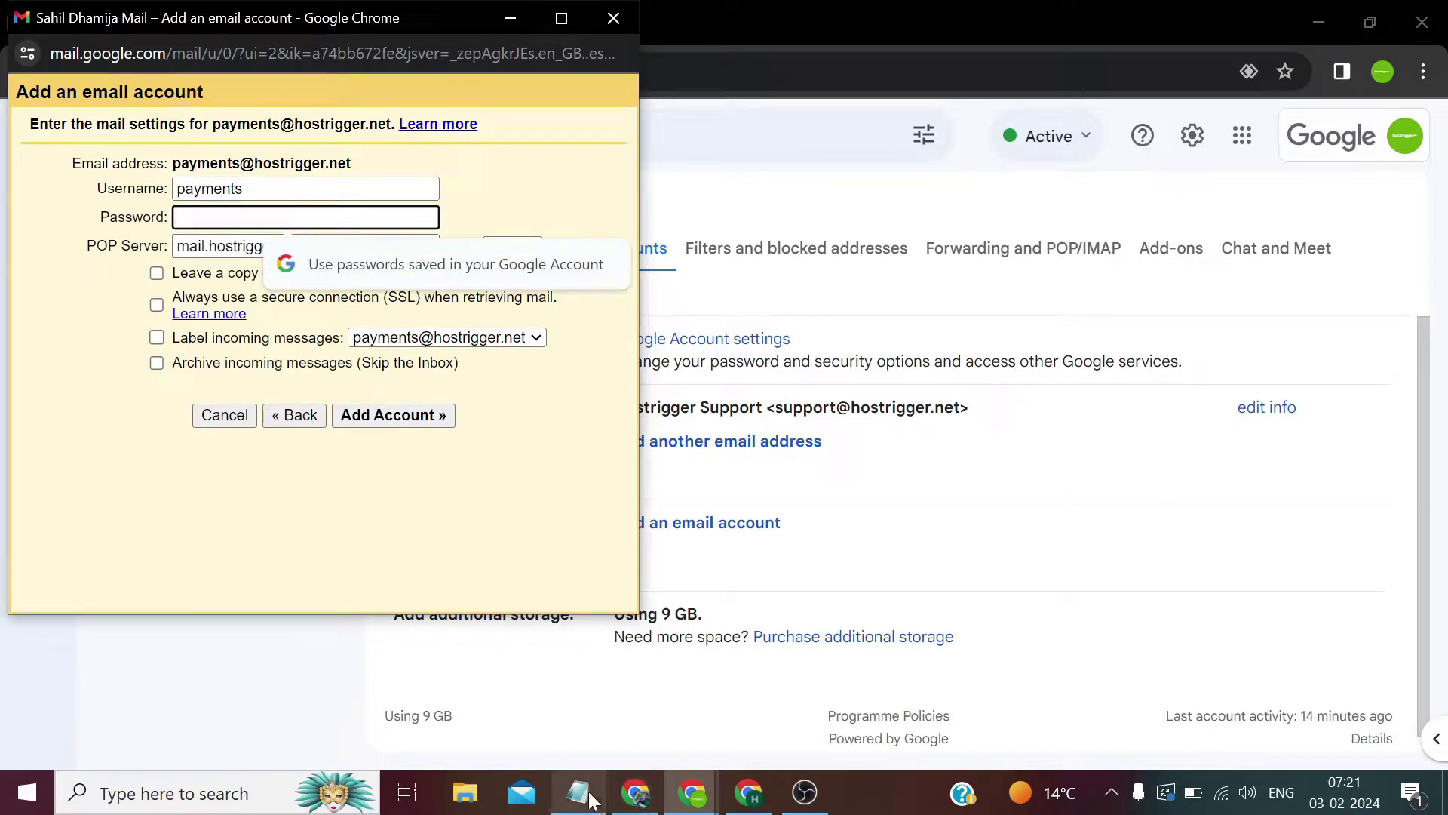
# Remove the spaces from the app password in the notes and copy it.
pyautogui.click(579, 792)
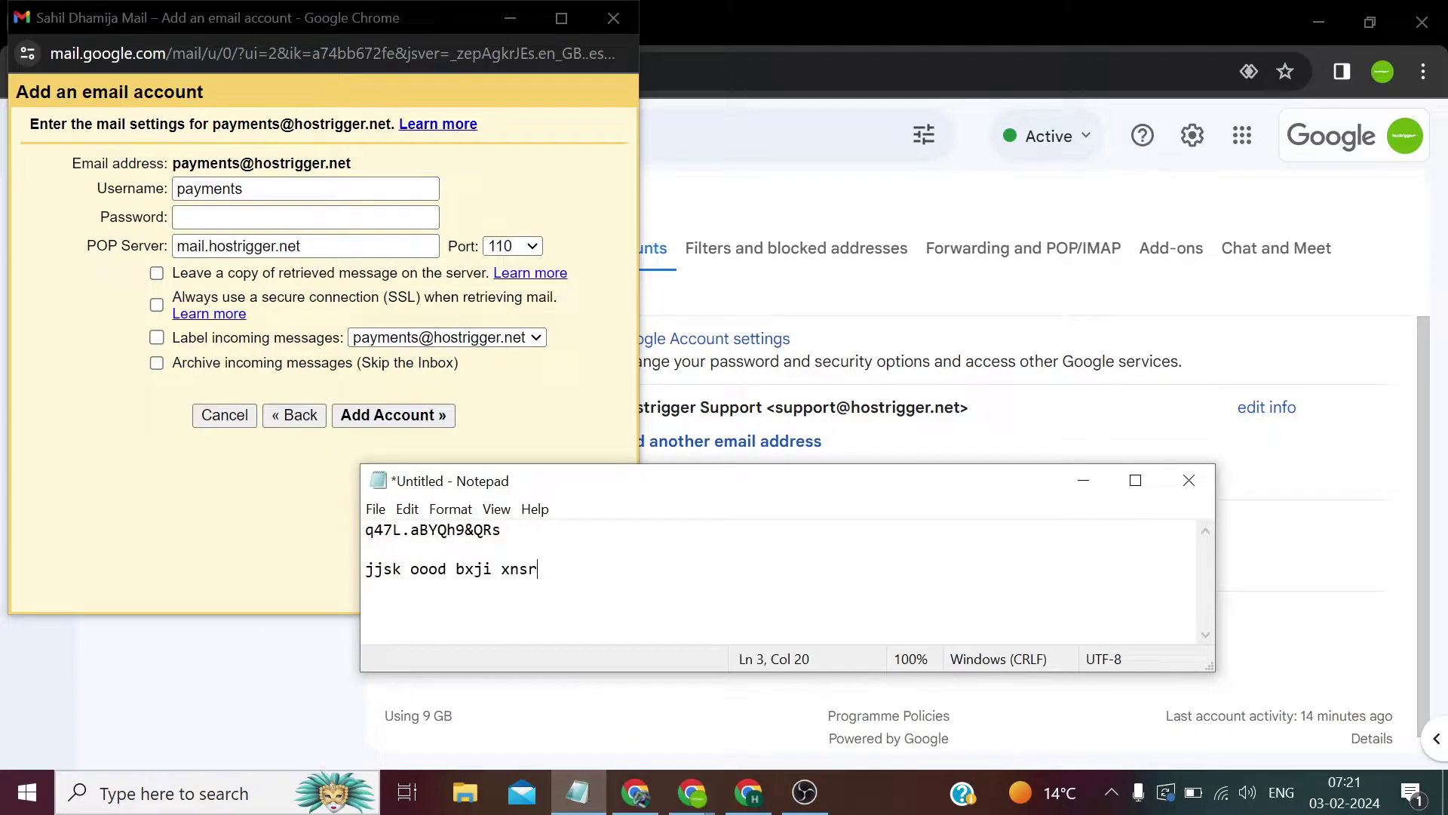
pyautogui.click(416, 569)
pyautogui.press('BackSpace')
pyautogui.press('Right')
pyautogui.press('Right')
pyautogui.press('Right')
pyautogui.press('Right')
pyautogui.press('BackSpace')
pyautogui.press('Right')
pyautogui.press('BackSpace')
pyautogui.moveTo(511, 570); pyautogui.dragTo(365, 571)
pyautogui.rightClick(384, 570)
pyautogui.click(439, 320)
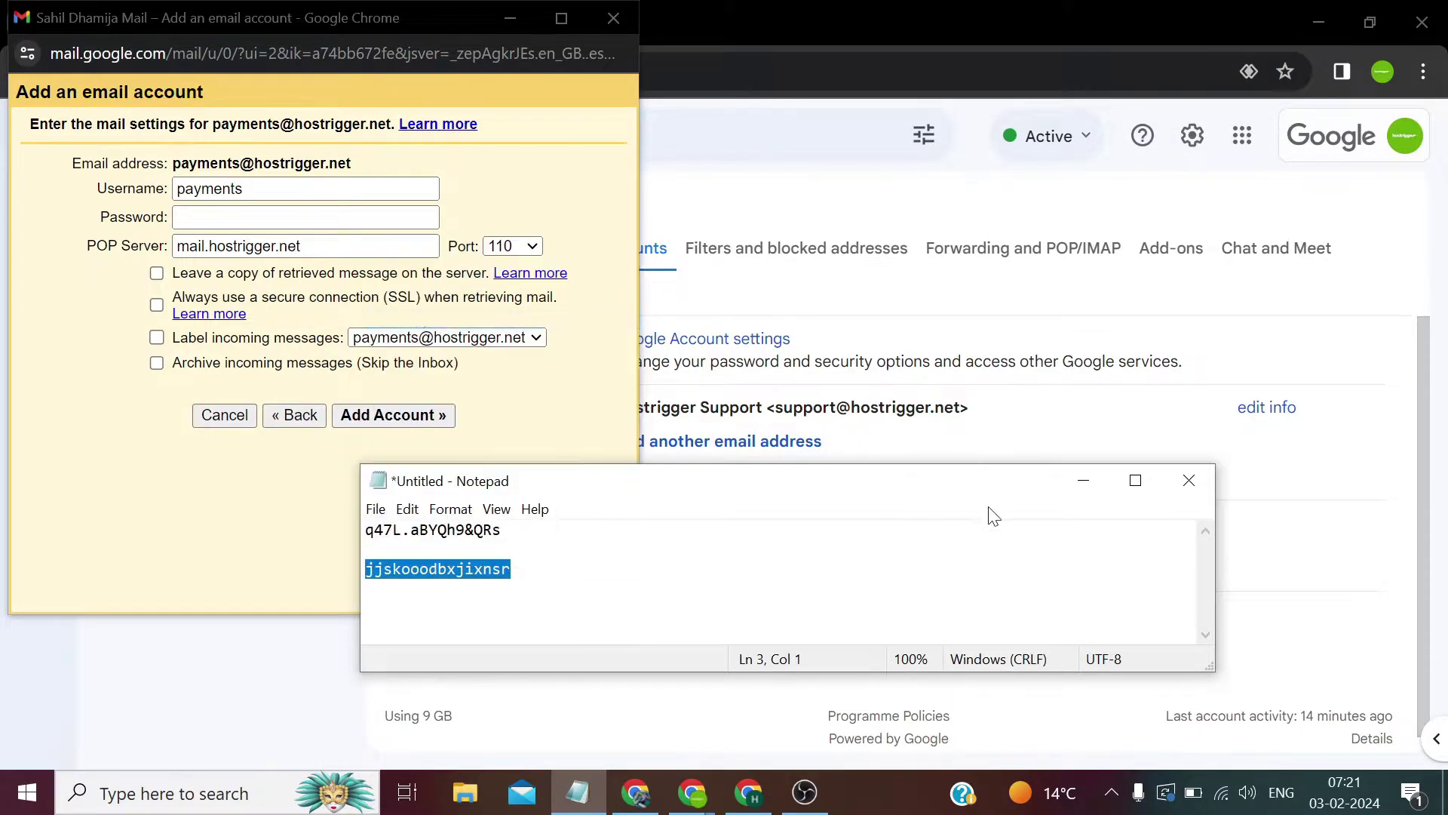
# Paste the app password into the Add an email account password field.
pyautogui.click(1128, 481)
pyautogui.rightClick(254, 217)
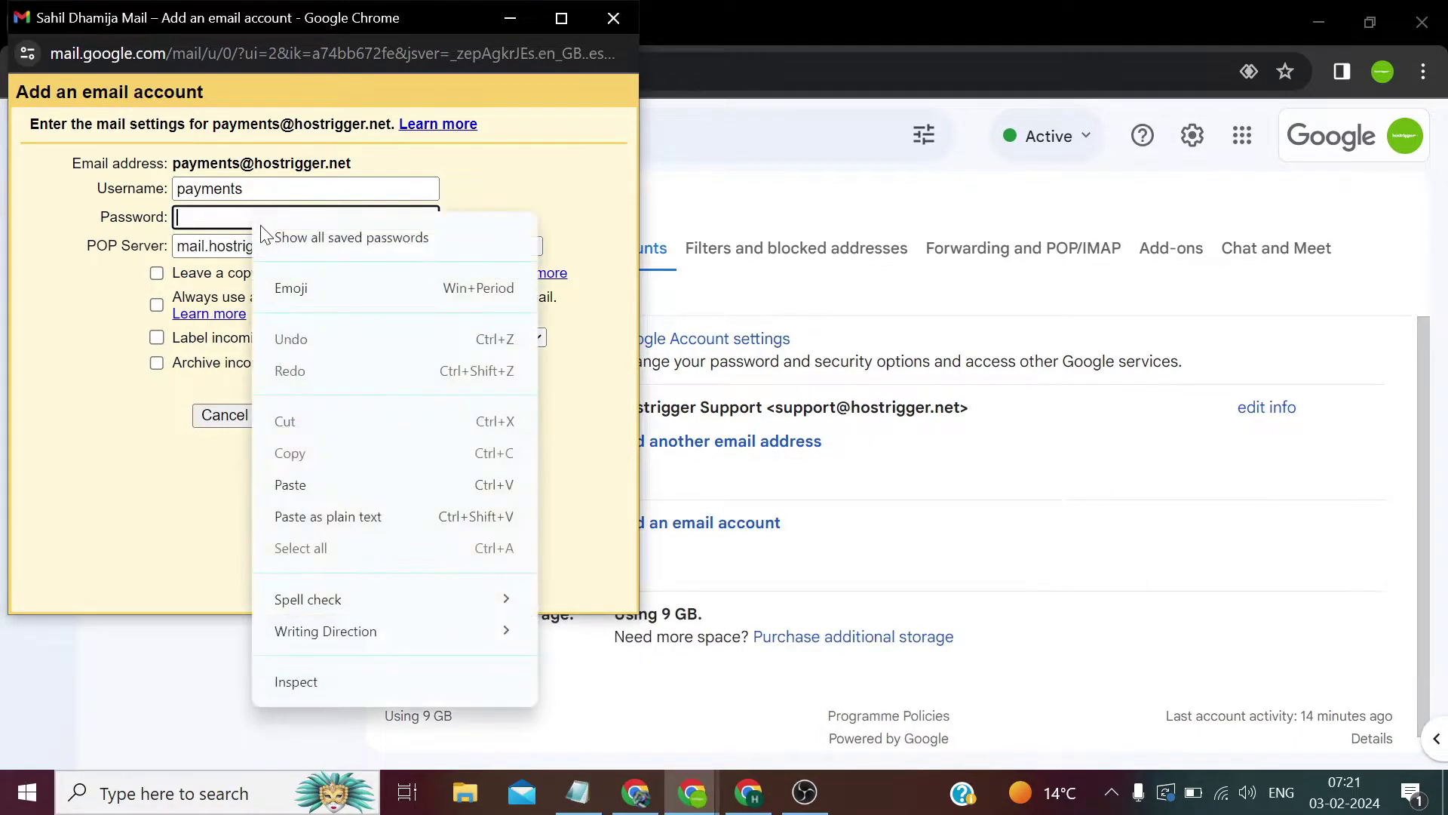
pyautogui.click(290, 483)
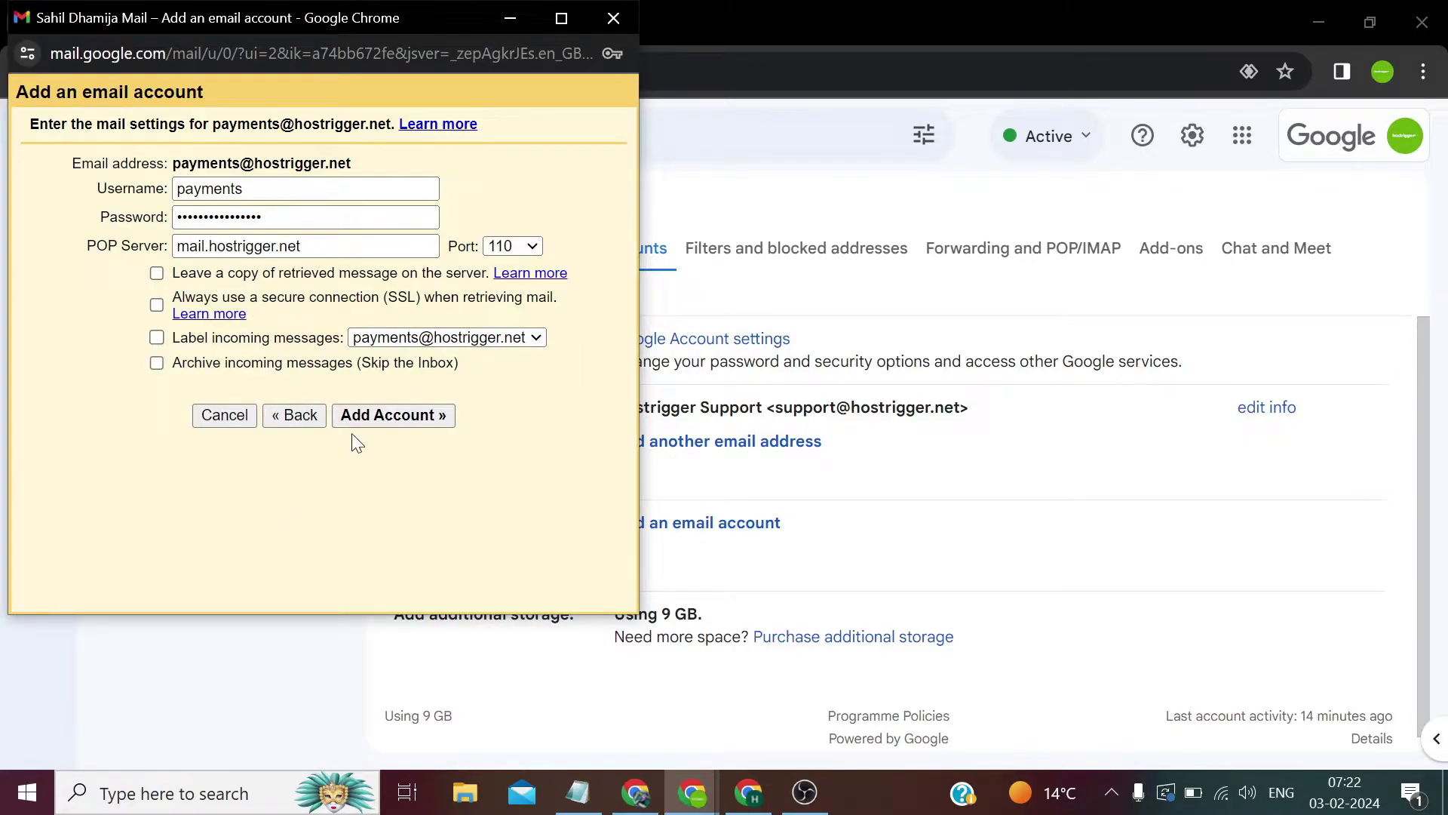
# Enable labelling incoming messages by source address and submit the account; the server denies POP3 access.
pyautogui.click(375, 418)
pyautogui.click(253, 337)
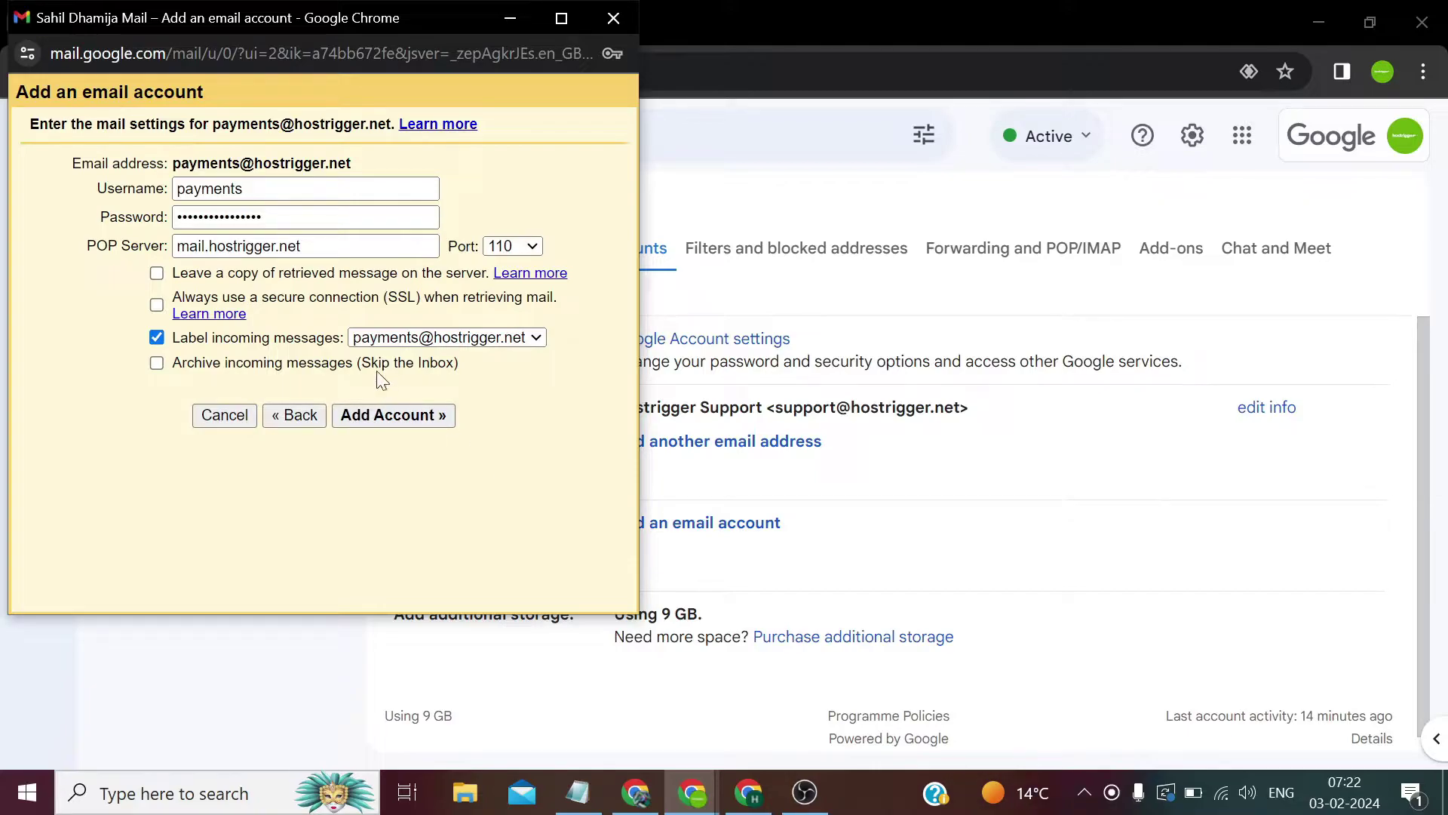
pyautogui.click(423, 425)
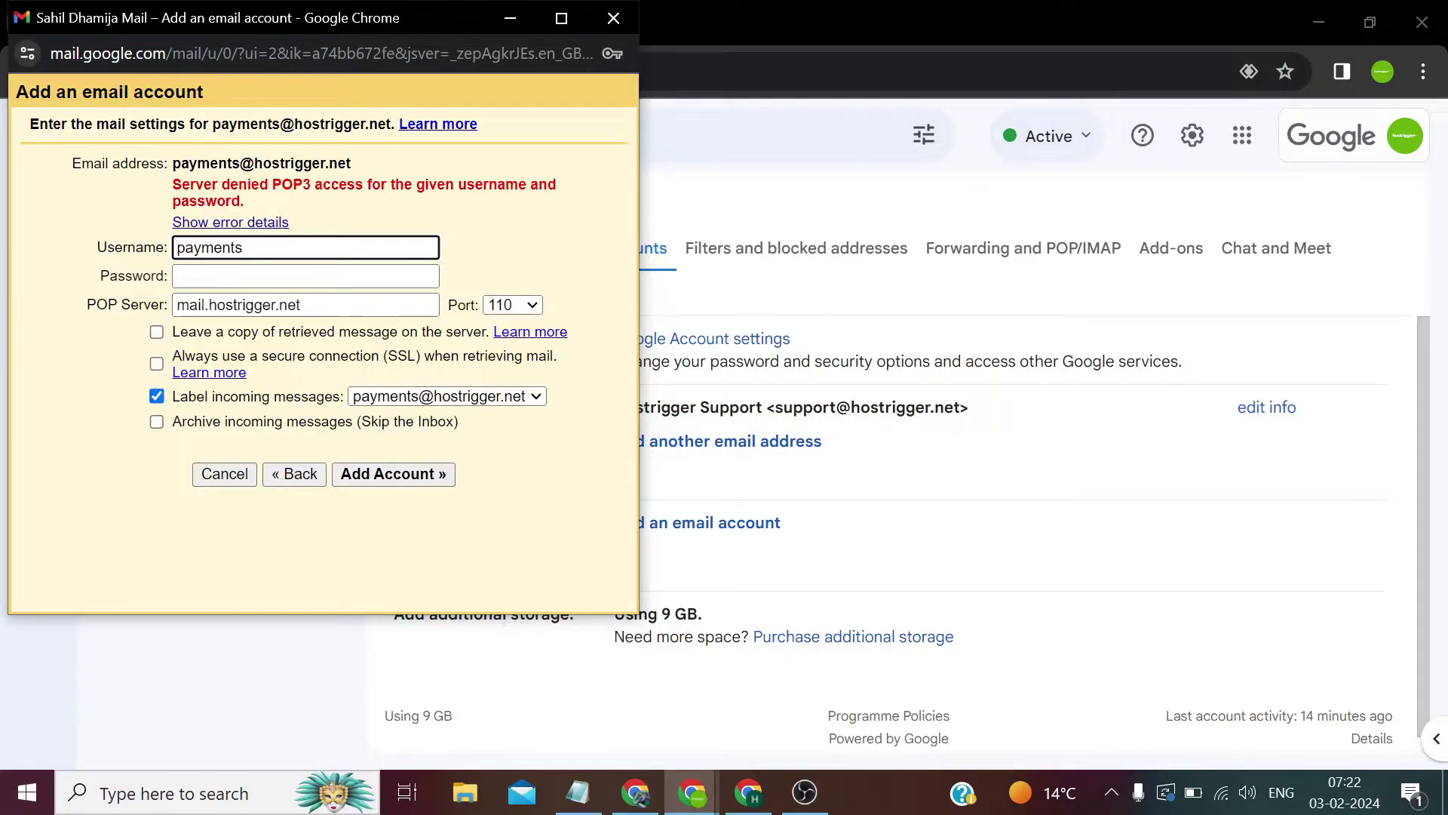
# Complete the username with the full address, re-paste the app password and retry.
pyautogui.write('@hostrigger')
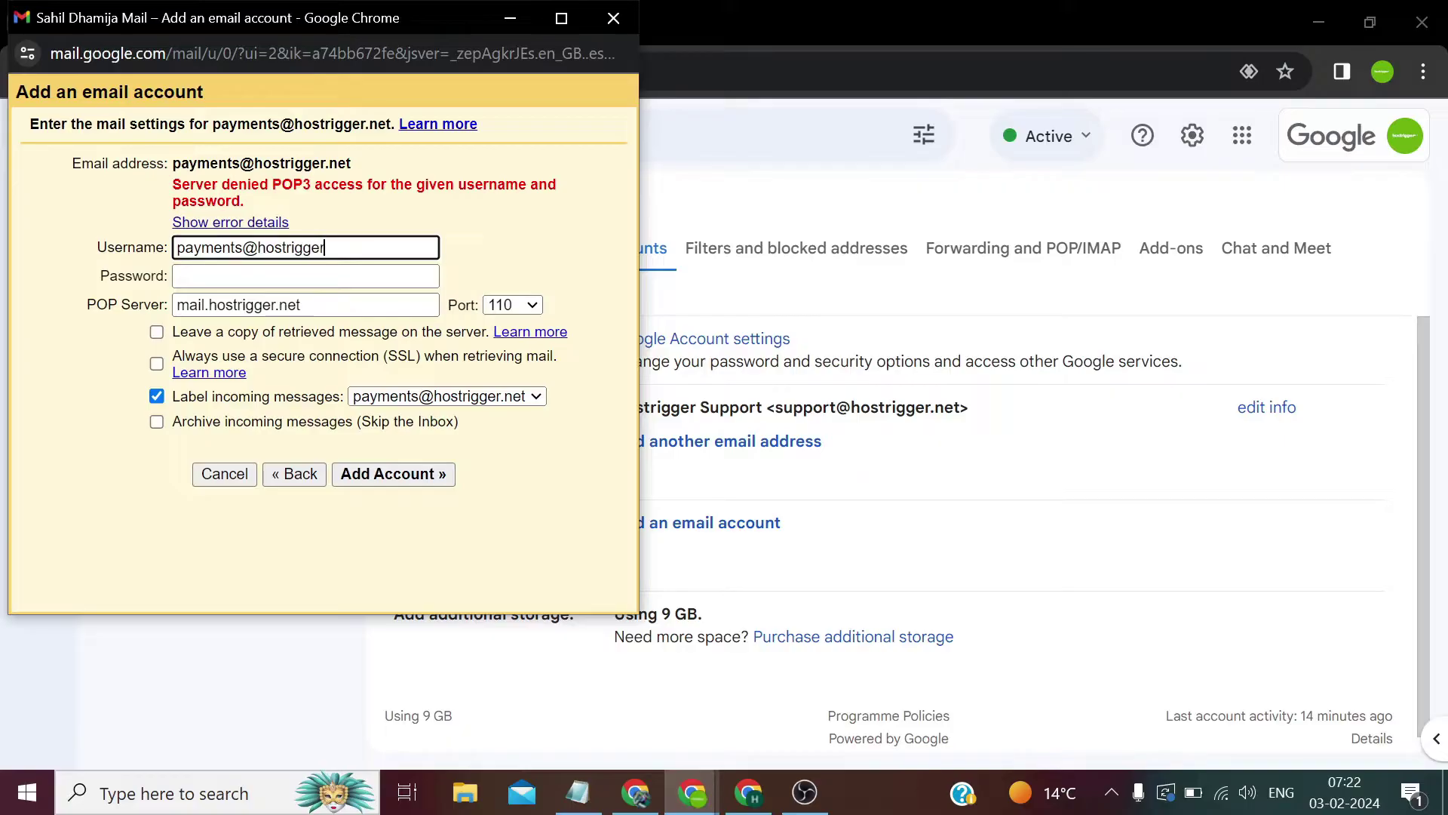
pyautogui.write('.net')
pyautogui.click(187, 276)
pyautogui.rightClick(187, 277)
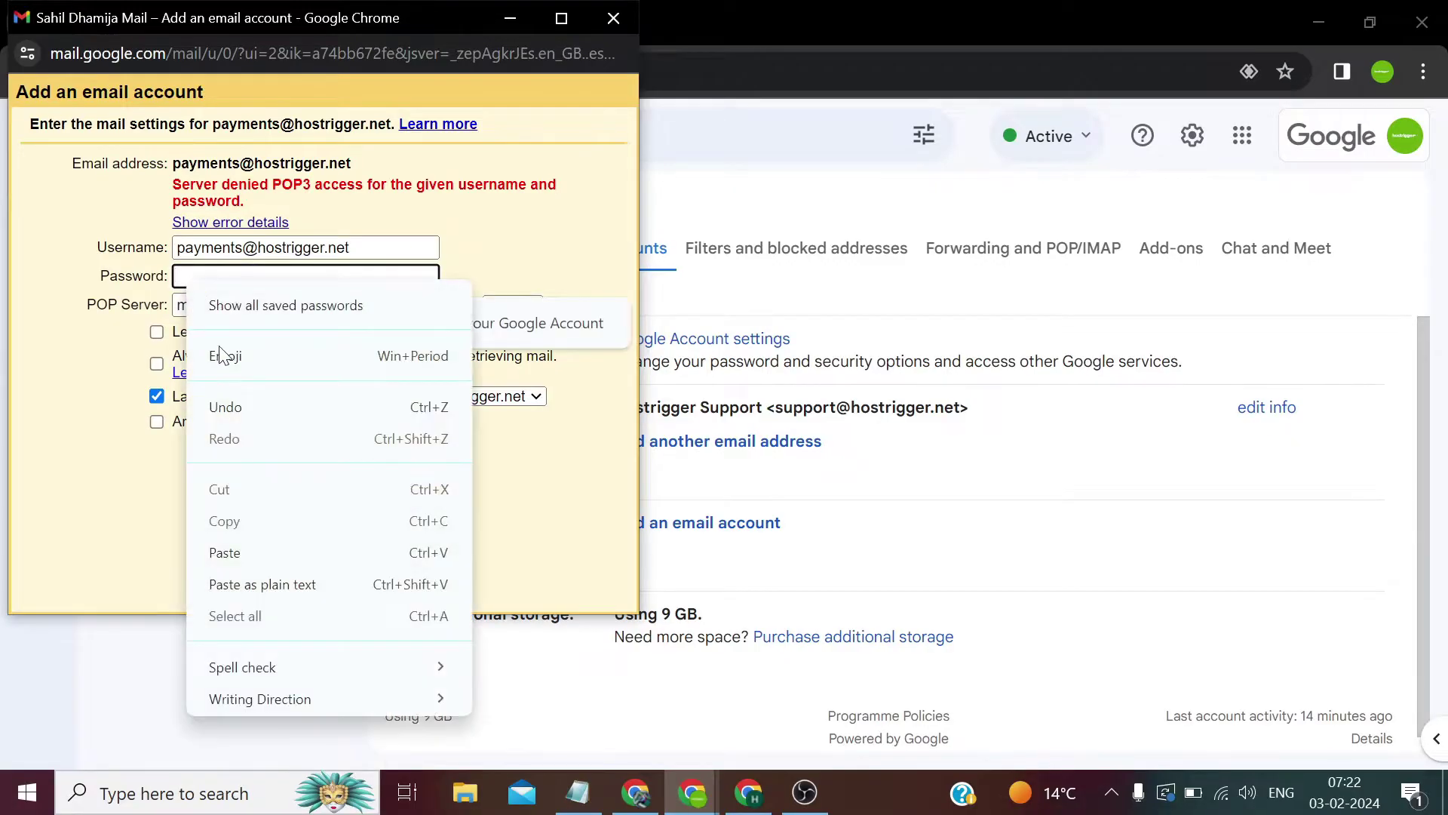
pyautogui.click(223, 553)
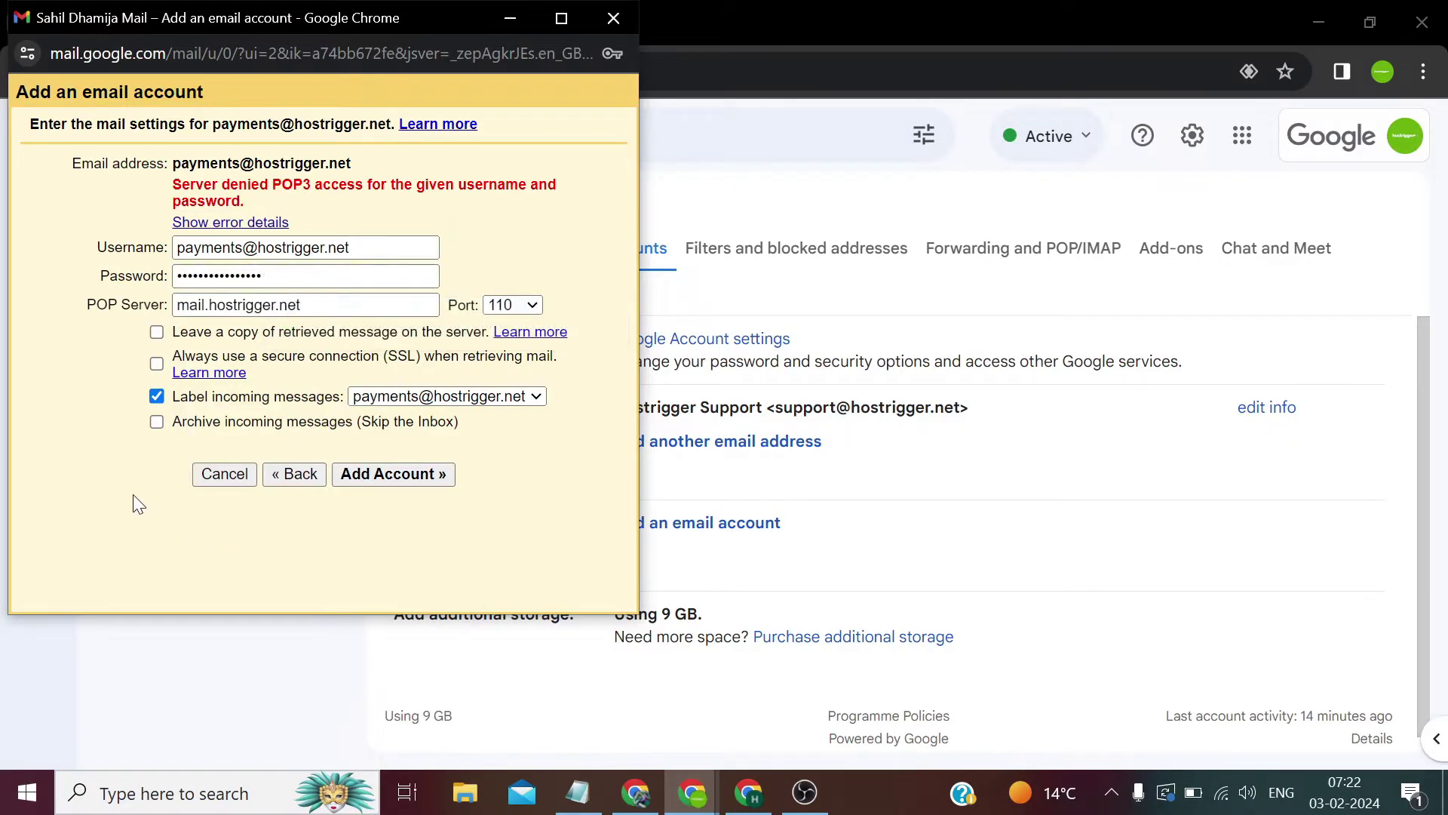
pyautogui.click(384, 482)
# Change the POP port to 993, re-enter the password and submit the account.
pyautogui.click(503, 305)
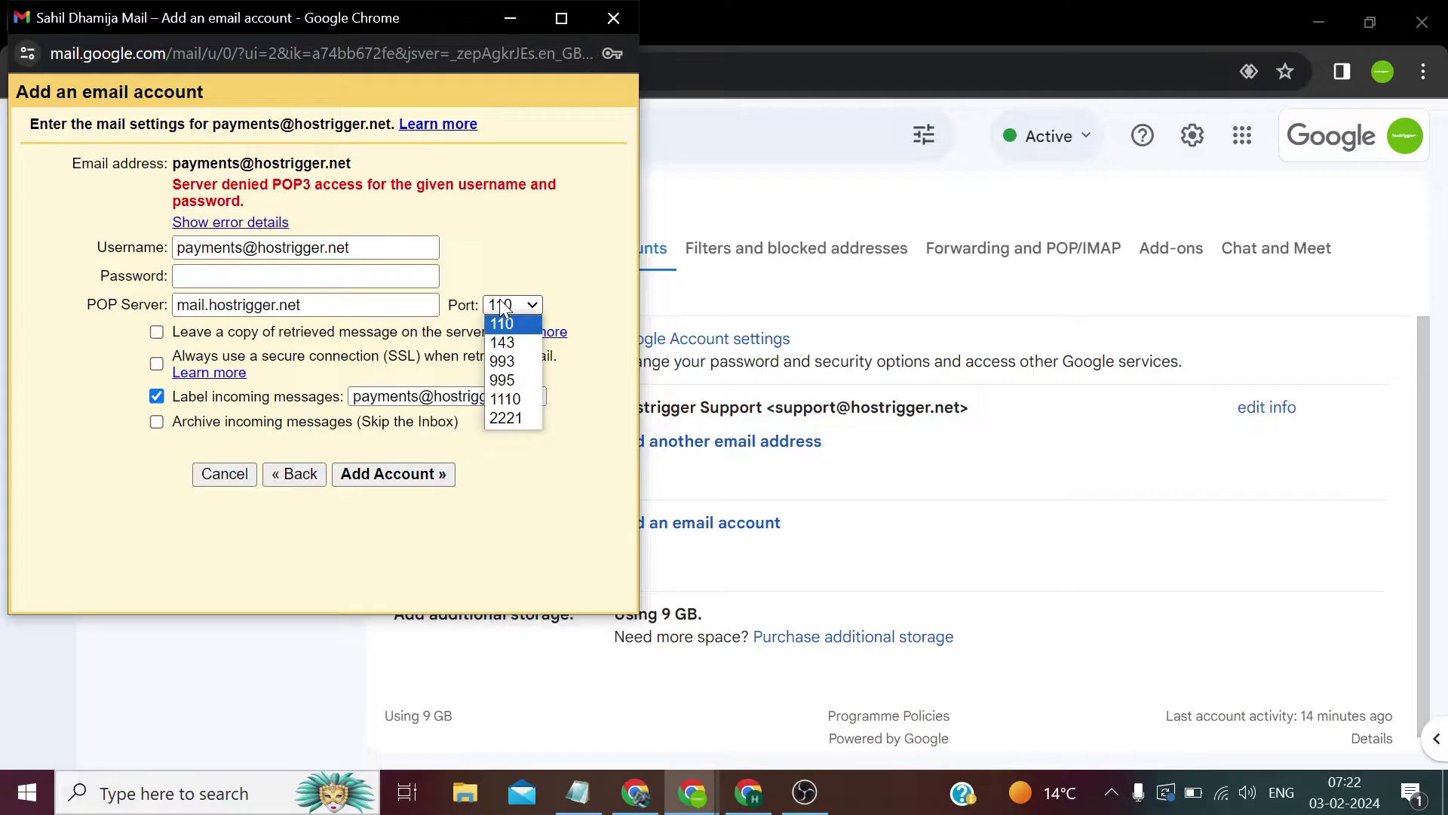
pyautogui.click(502, 362)
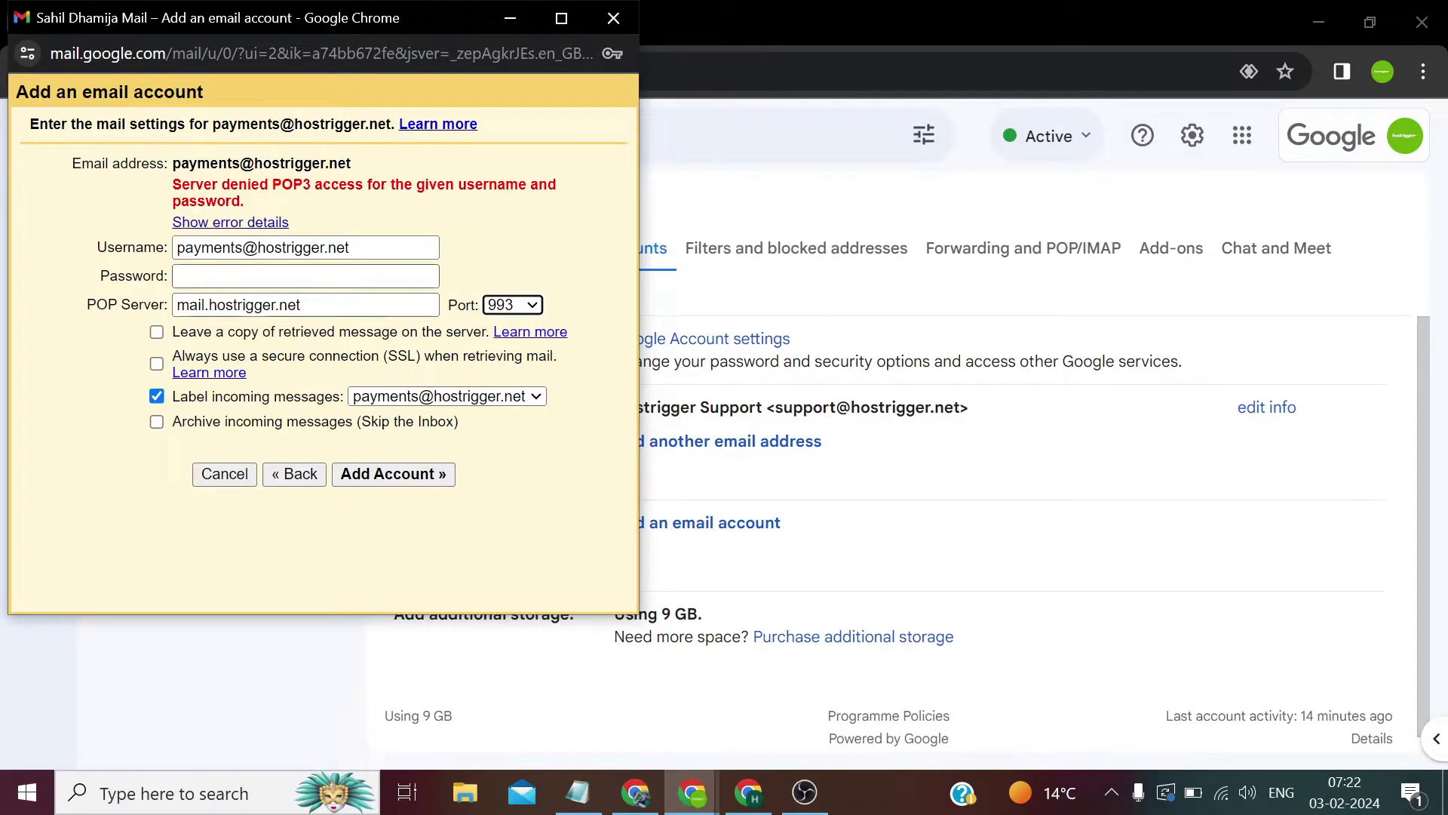
pyautogui.click(280, 276)
pyautogui.rightClick(279, 276)
pyautogui.click(317, 544)
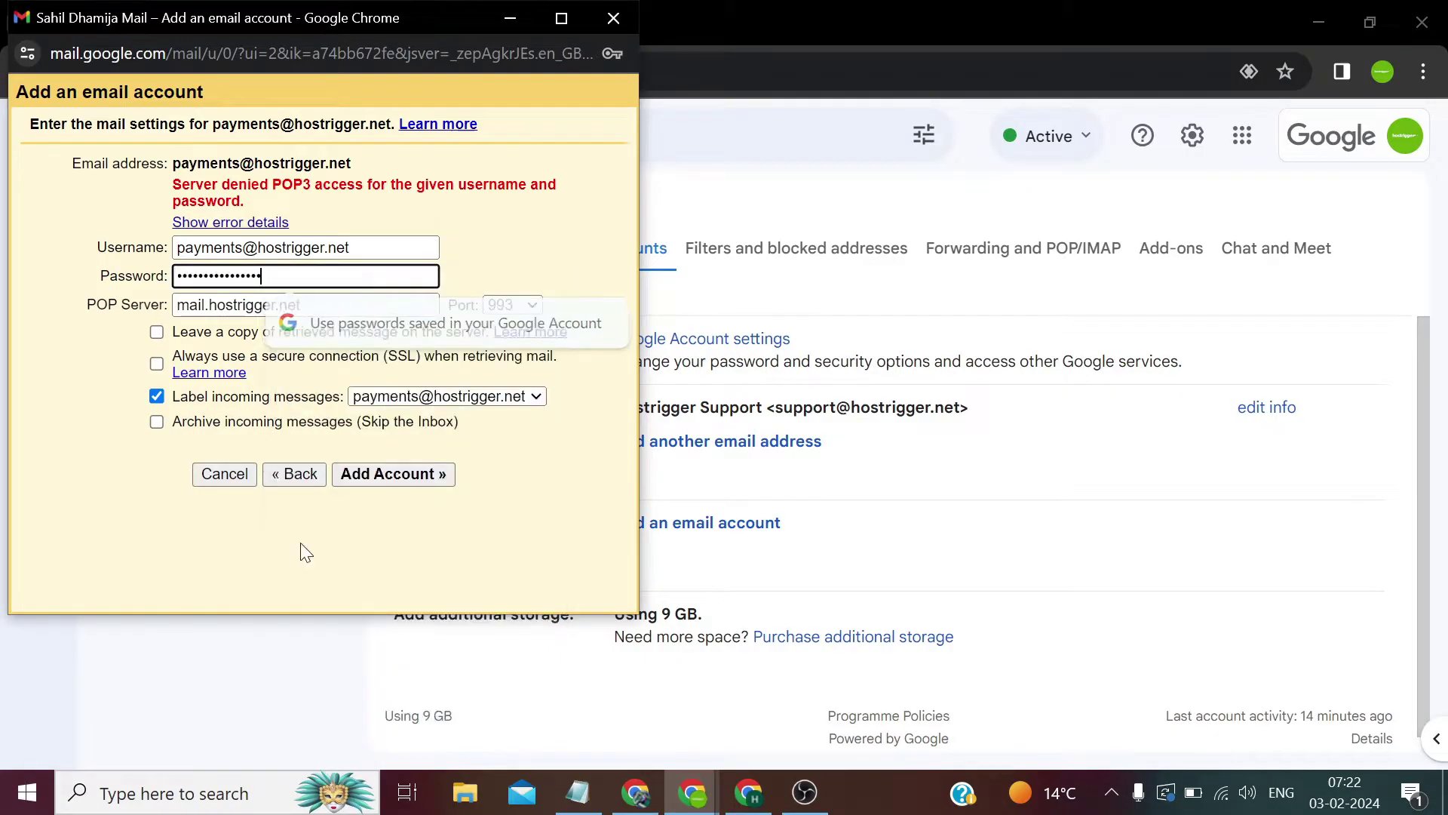
pyautogui.click(370, 472)
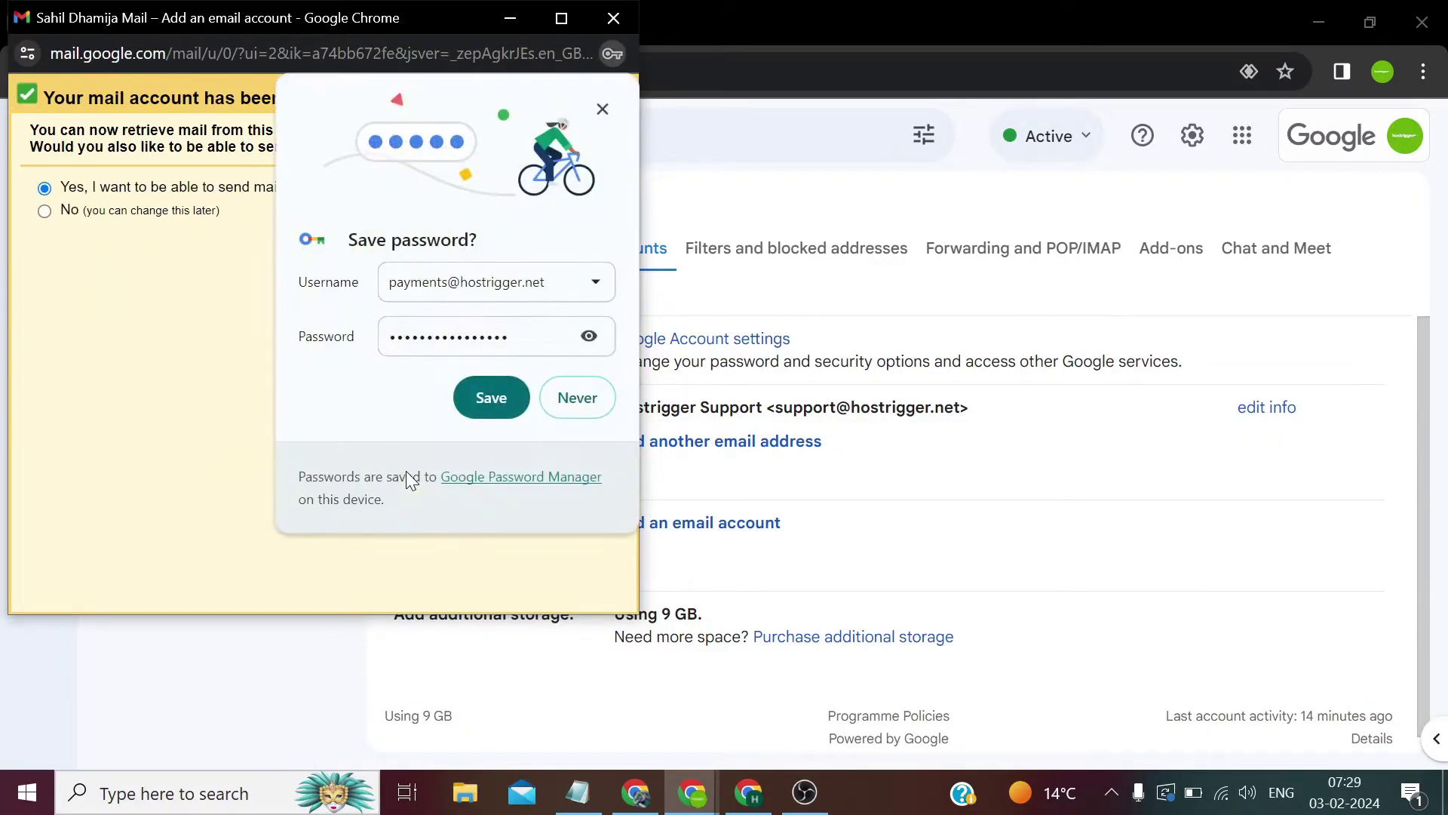
# Dismiss the save-password prompt, keep the existing sender name, and send the verification email.
pyautogui.click(602, 110)
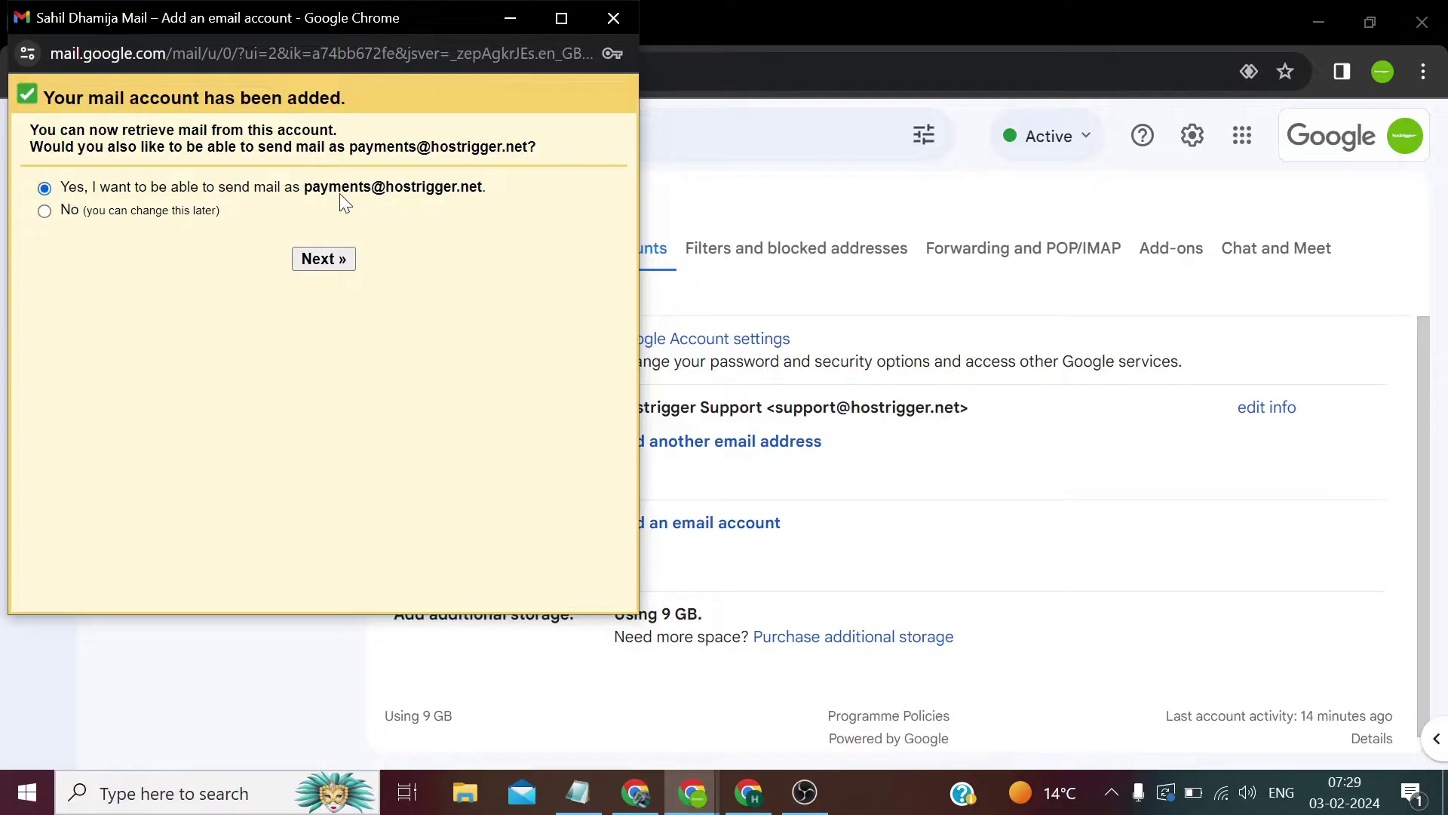
pyautogui.click(324, 266)
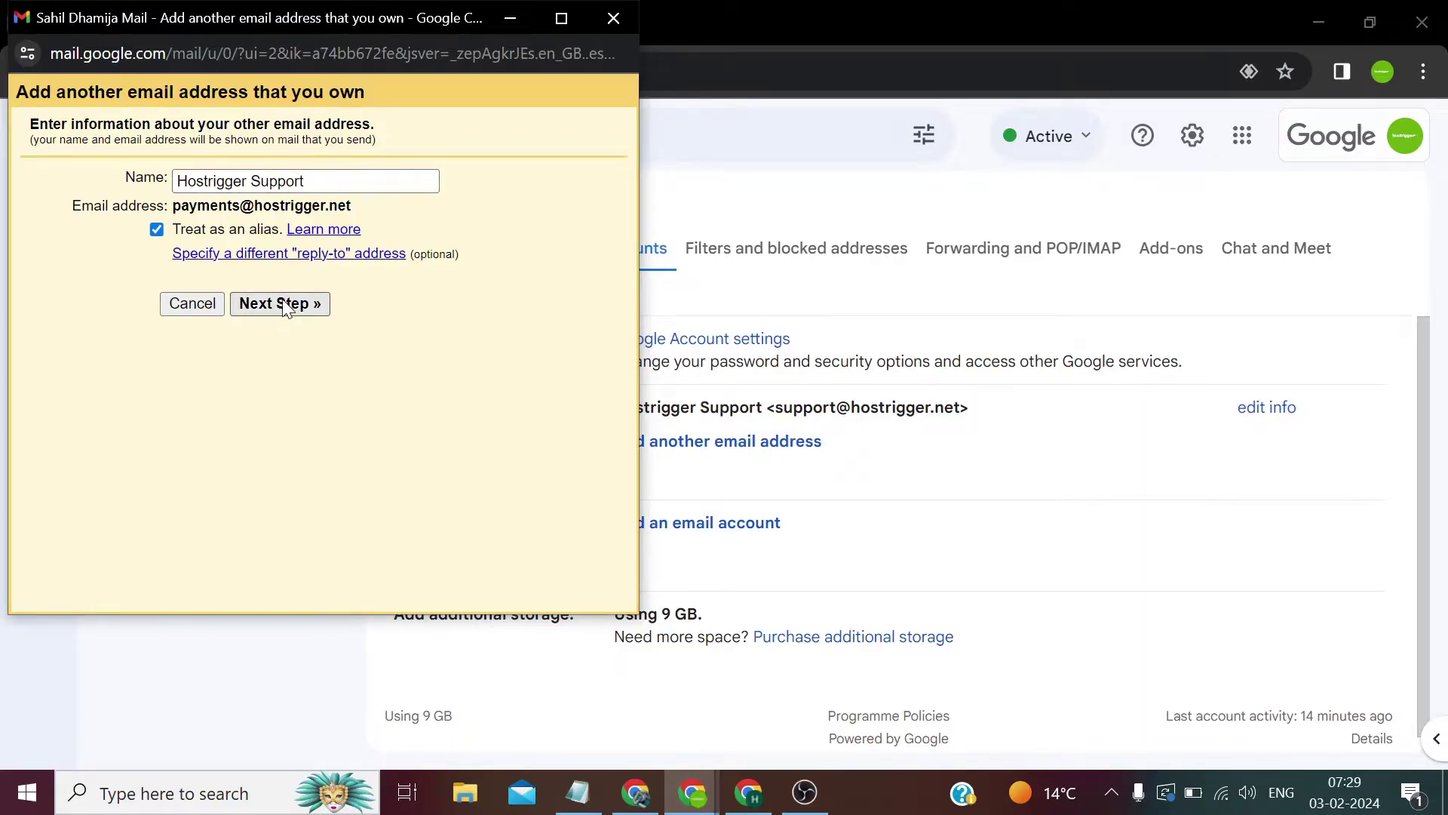
pyautogui.moveTo(305, 181); pyautogui.dragTo(105, 179)
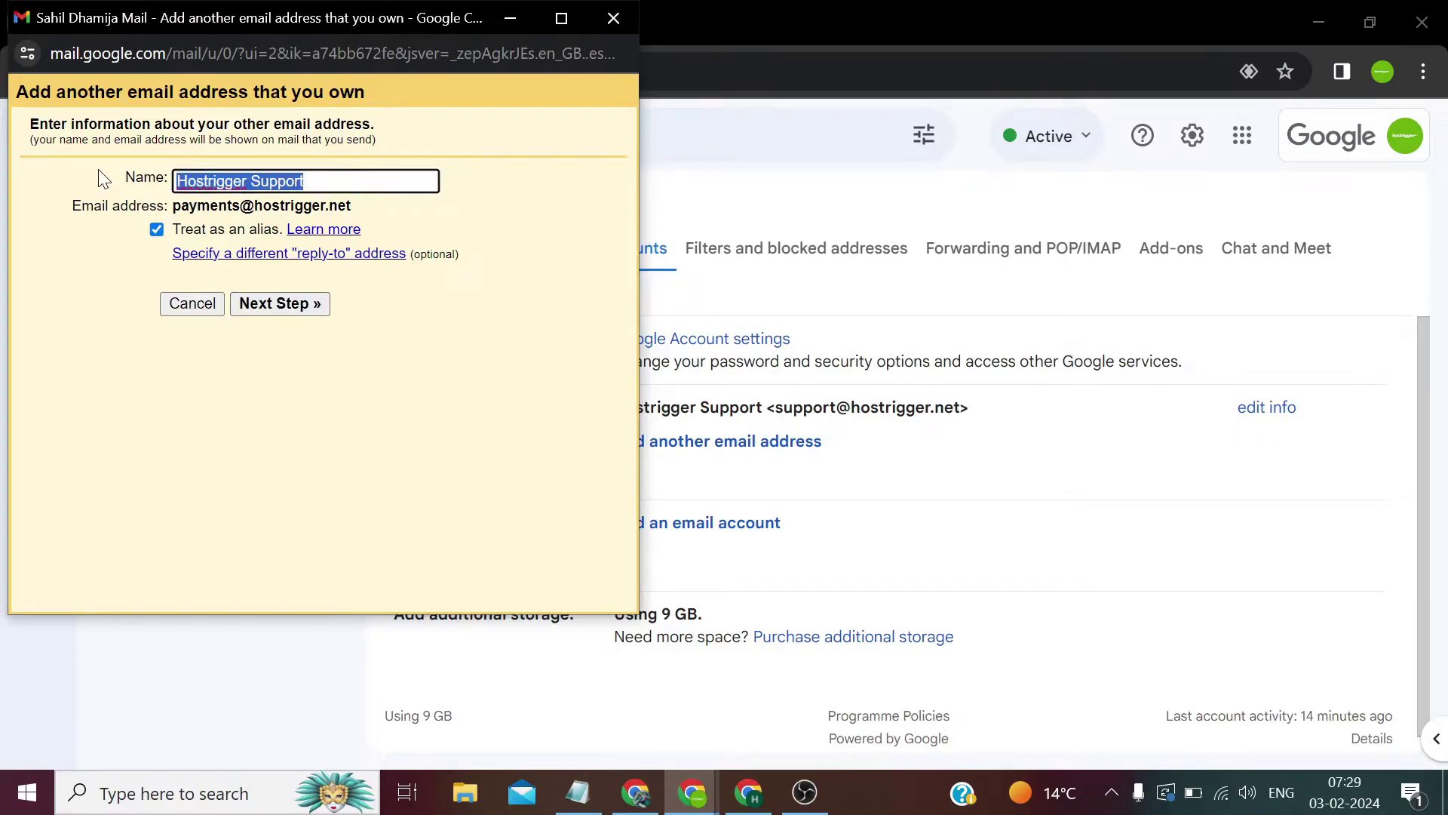
pyautogui.click(229, 403)
pyautogui.click(287, 310)
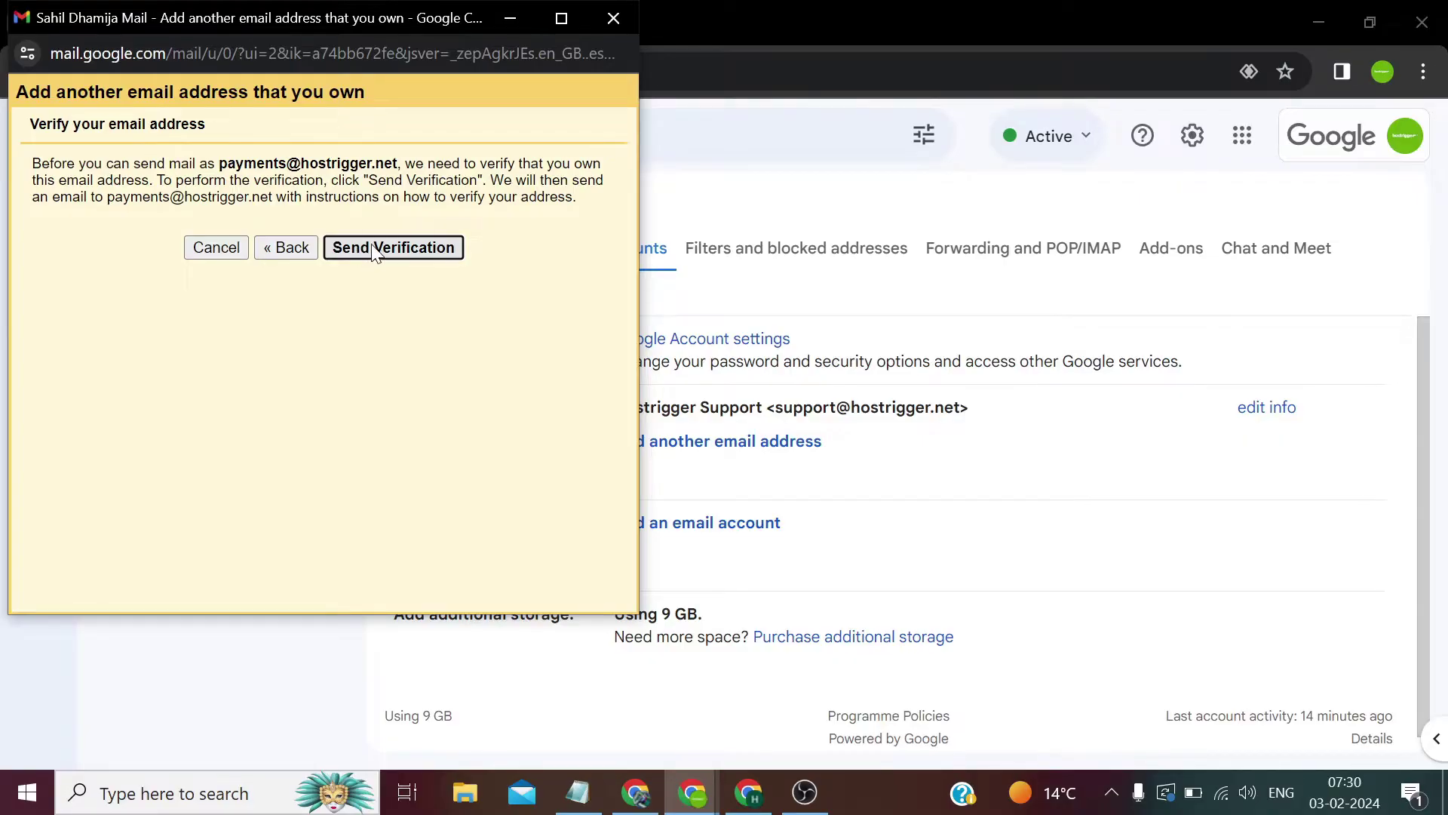
pyautogui.click(375, 249)
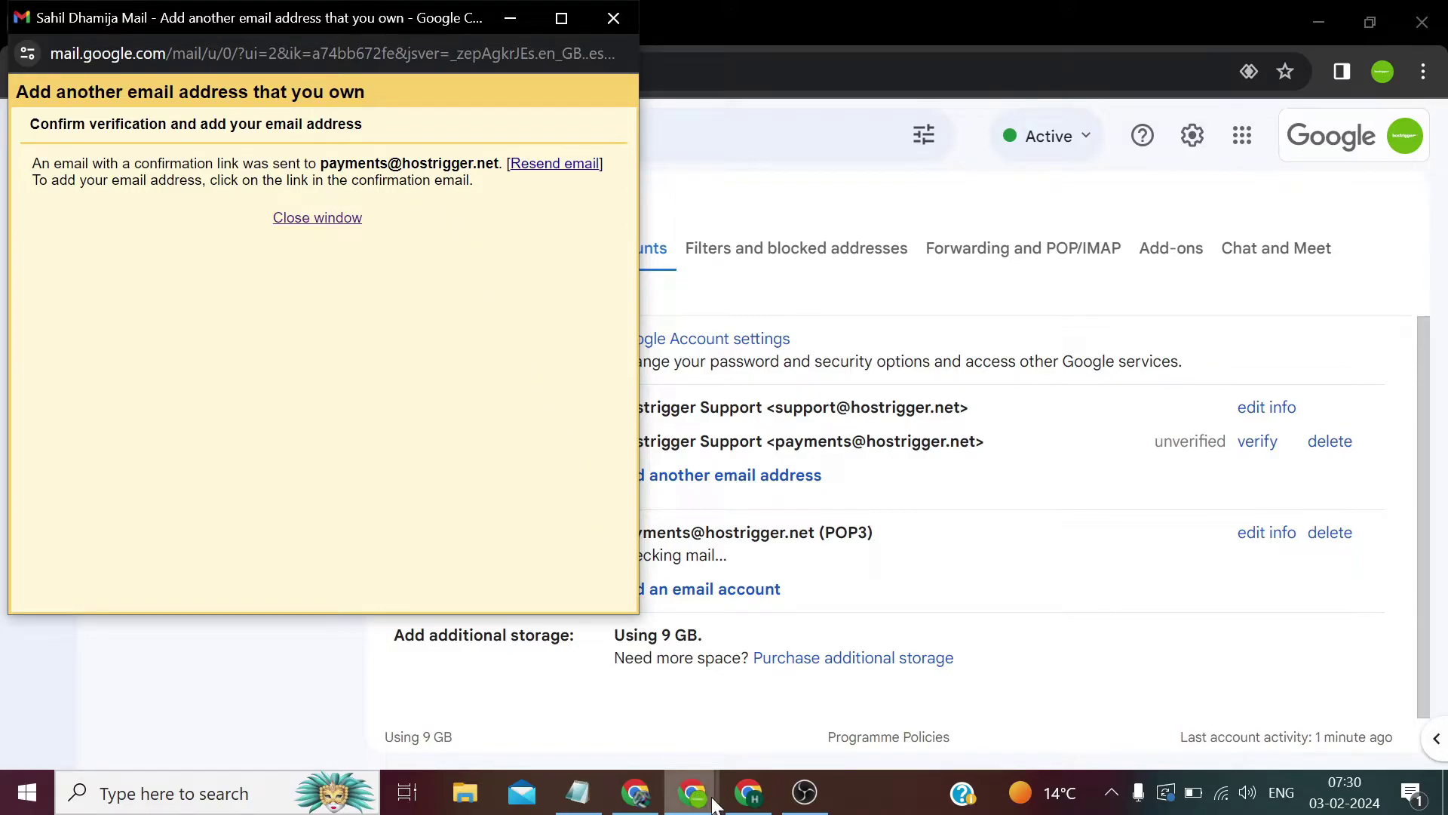
# Copy the confirmation link from the send-as email in the source inbox.
pyautogui.click(749, 792)
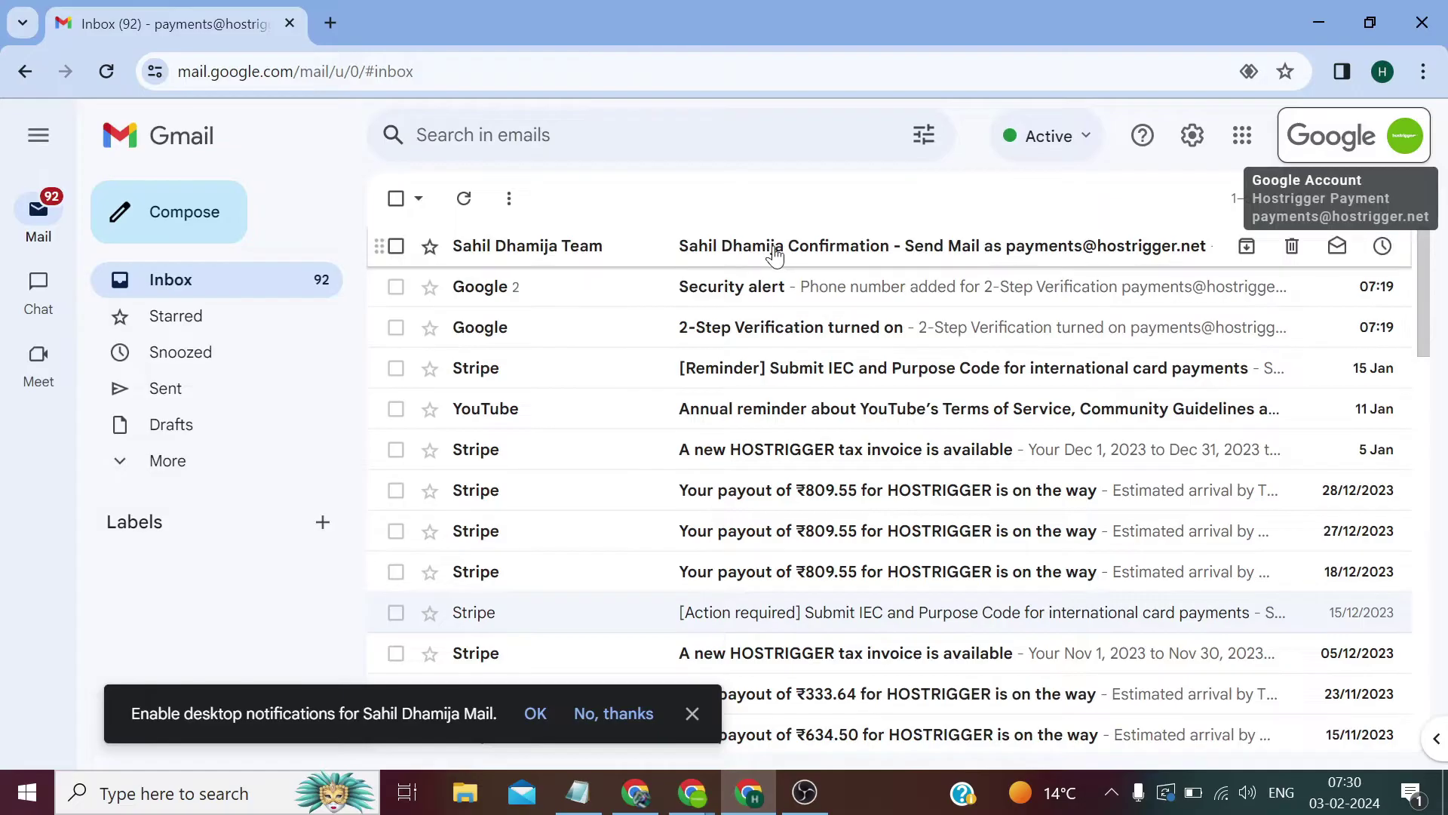
pyautogui.click(773, 250)
pyautogui.scroll(-1, 754, 388)
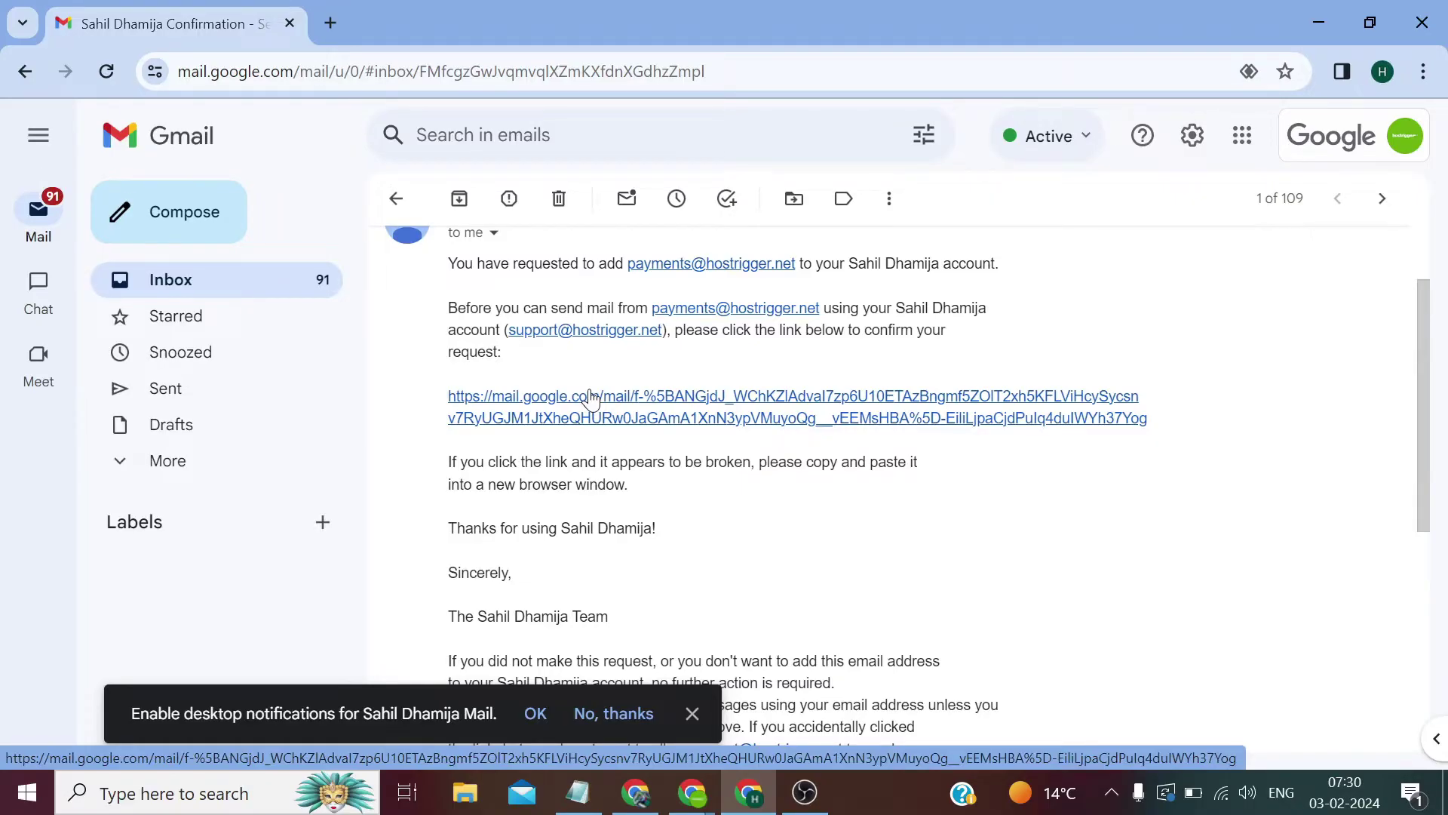
pyautogui.rightClick(590, 393)
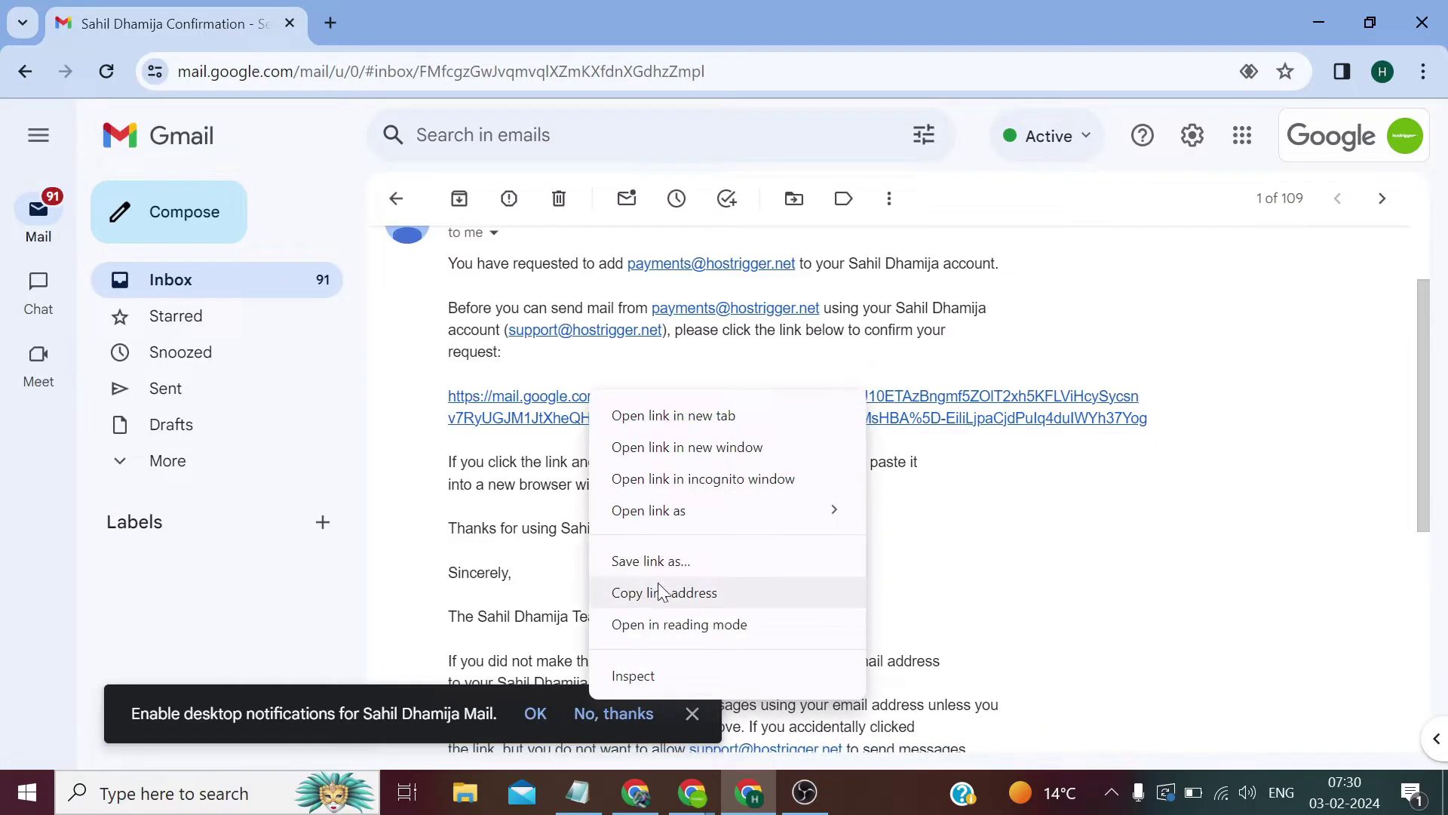
pyautogui.click(660, 594)
# Confirm the link in the destination window and close the add-address popup.
pyautogui.moveTo(692, 792)
pyautogui.click(626, 709)
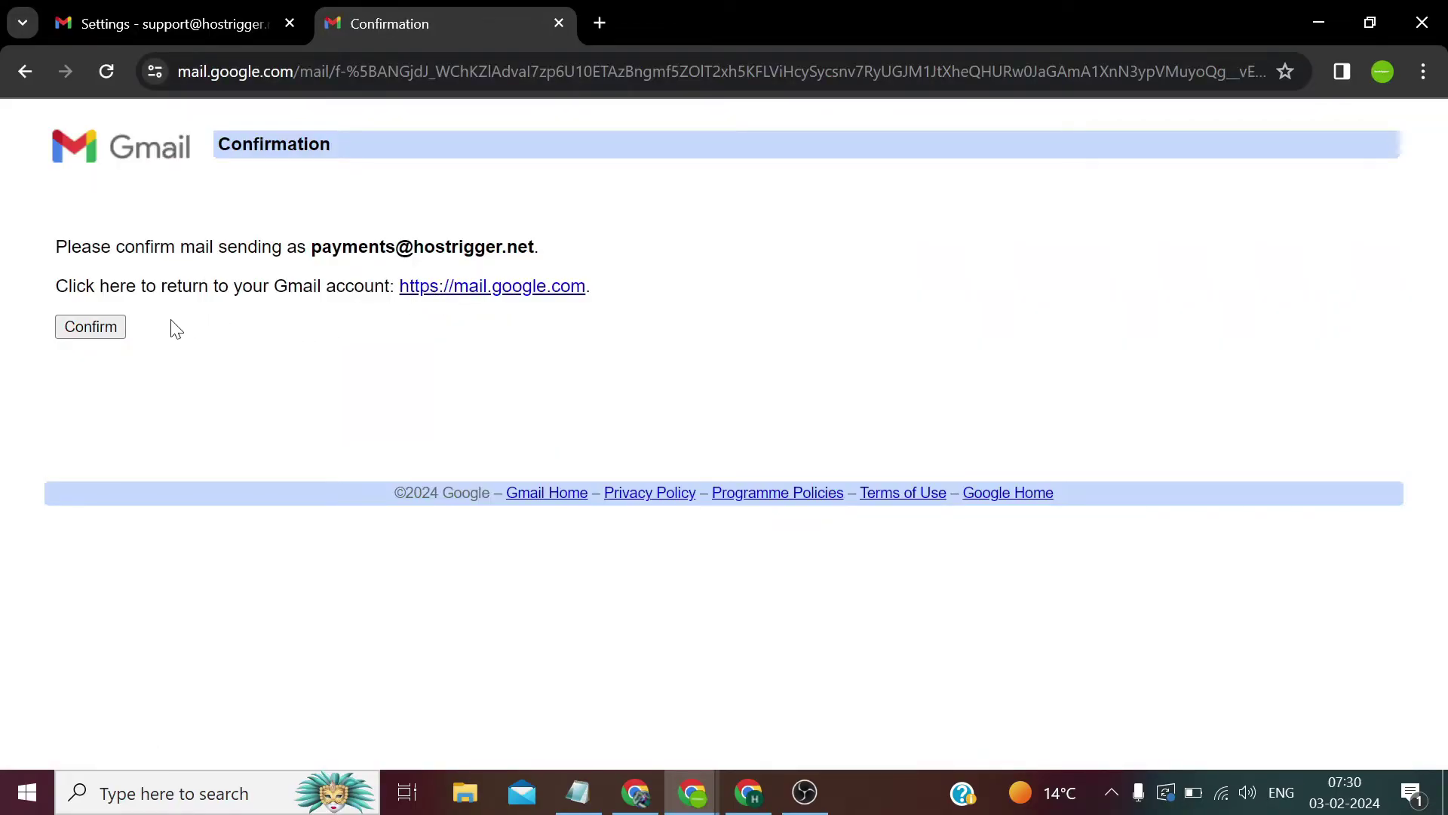
pyautogui.click(114, 329)
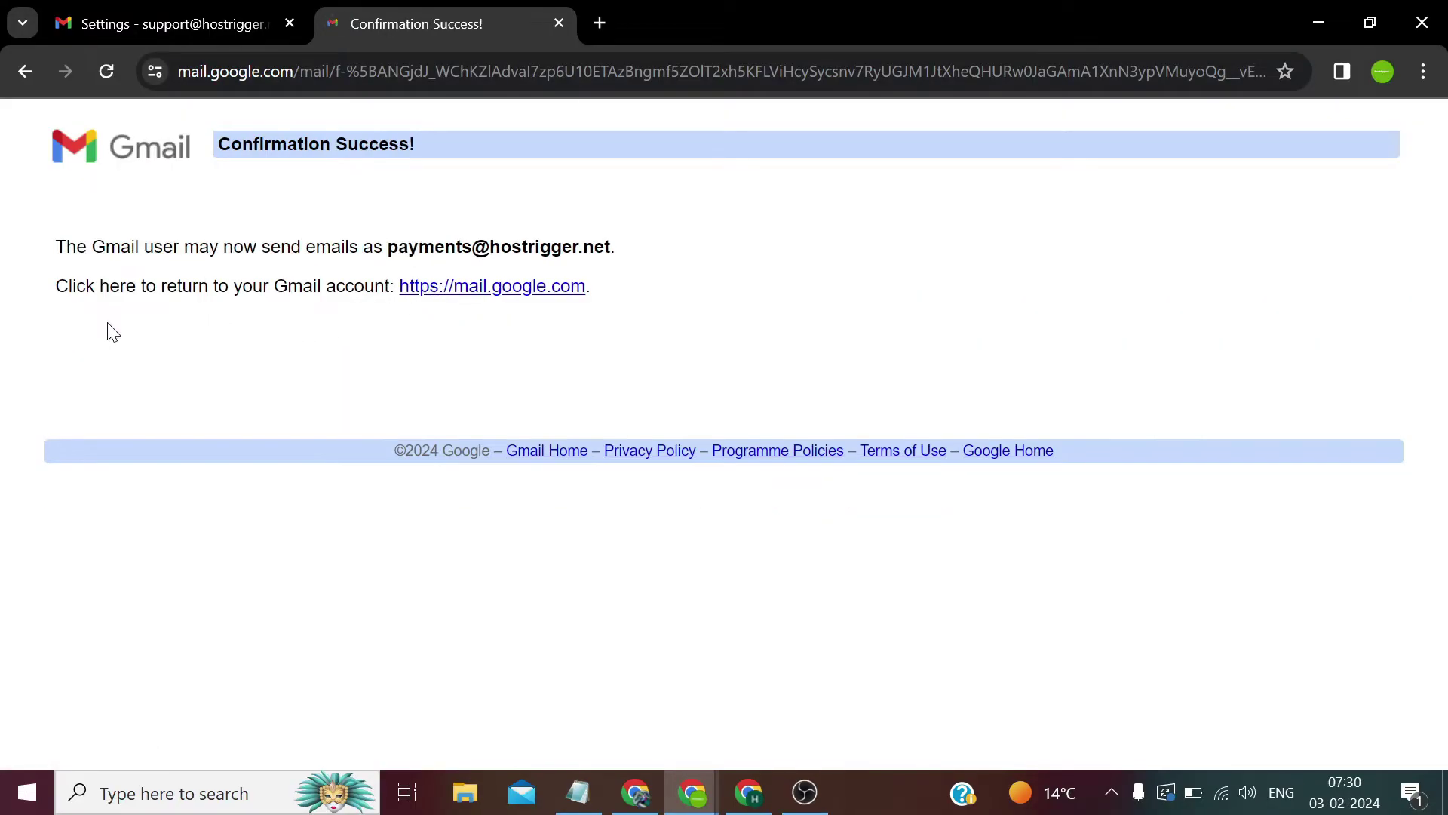
pyautogui.click(695, 800)
pyautogui.click(769, 713)
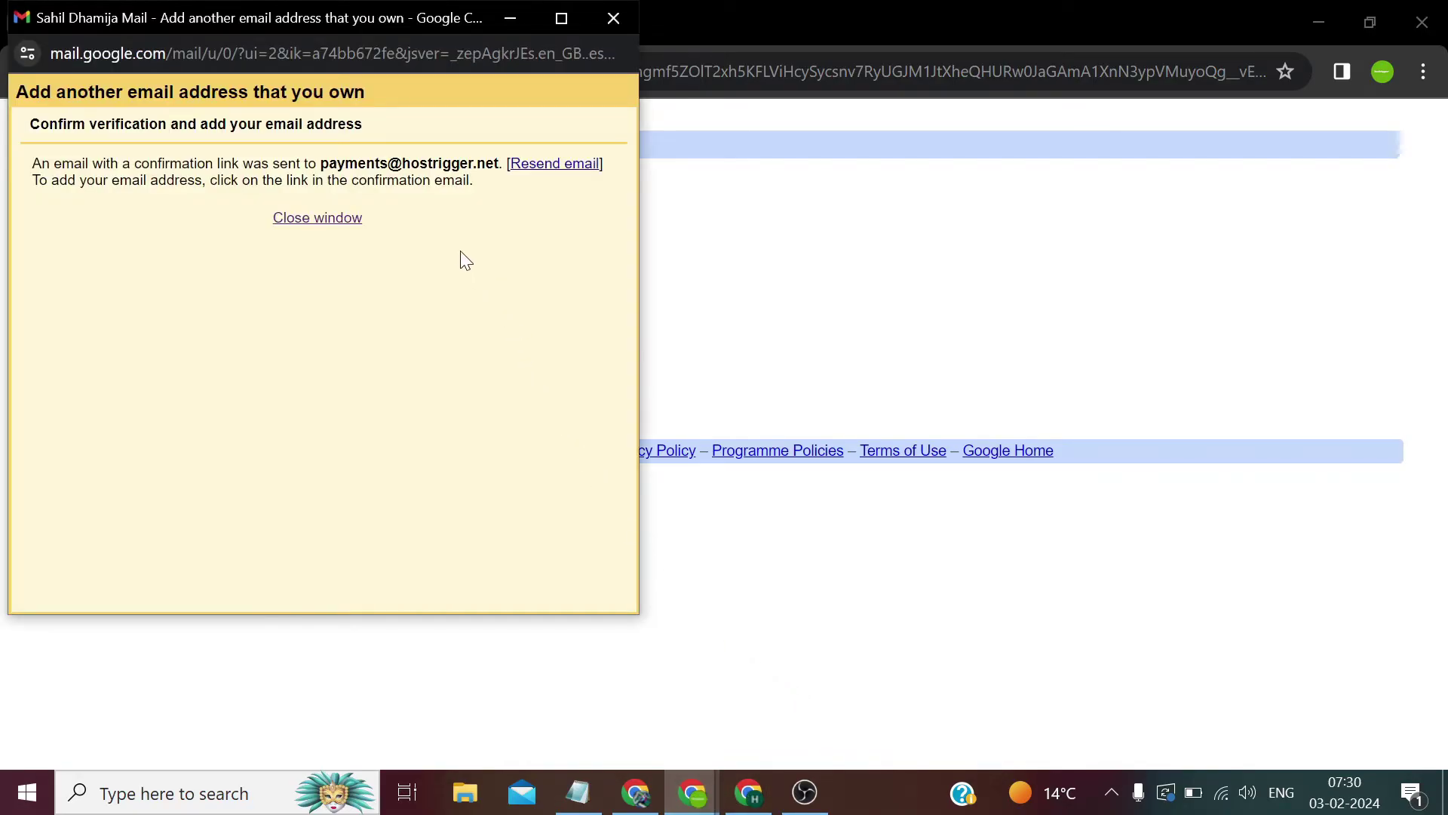
pyautogui.click(316, 224)
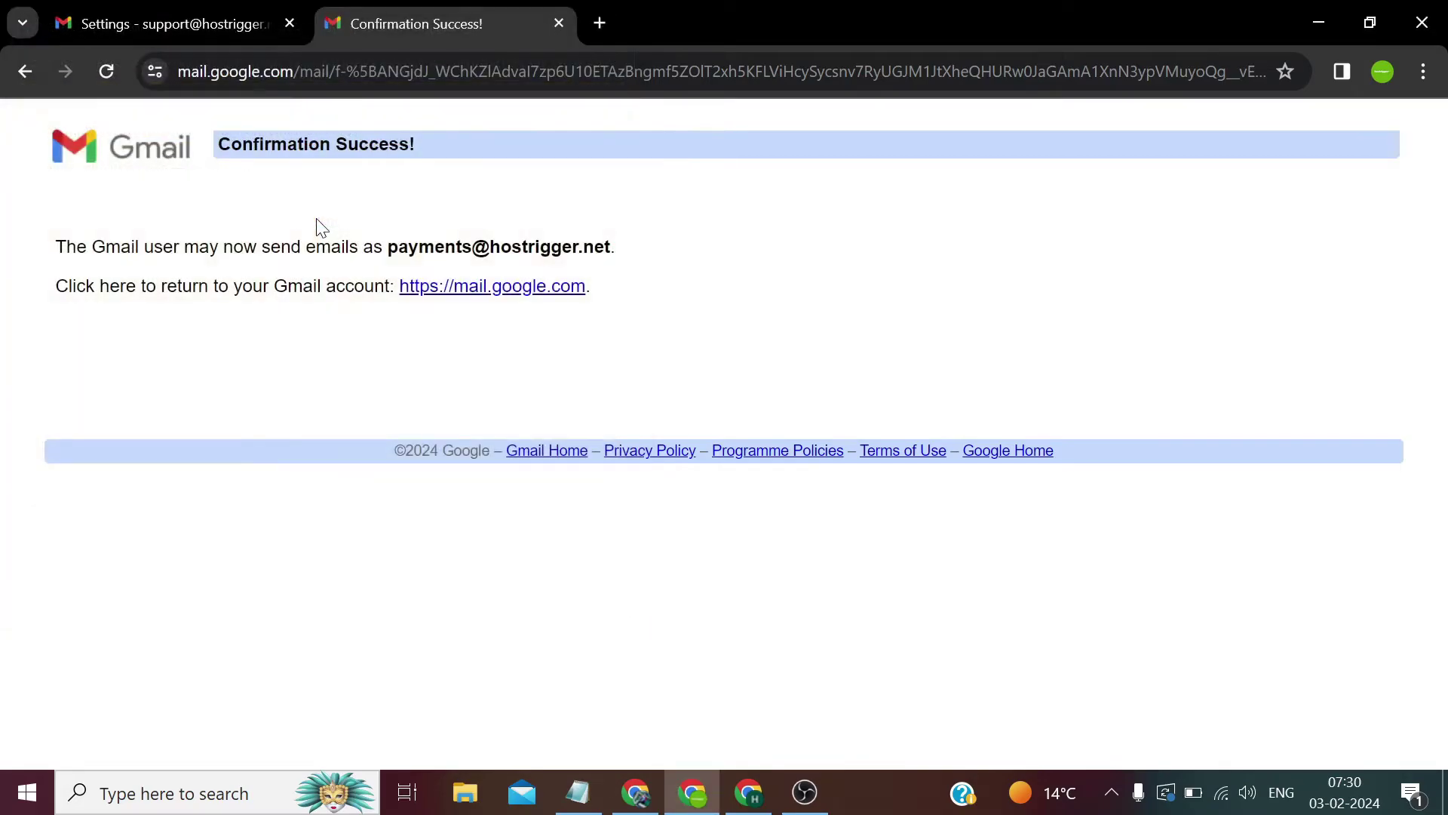
# Confirm the source inbox still shows 1–50 of 109 messages, then return to the destination settings reporting 117 mails fetched.
pyautogui.click(559, 22)
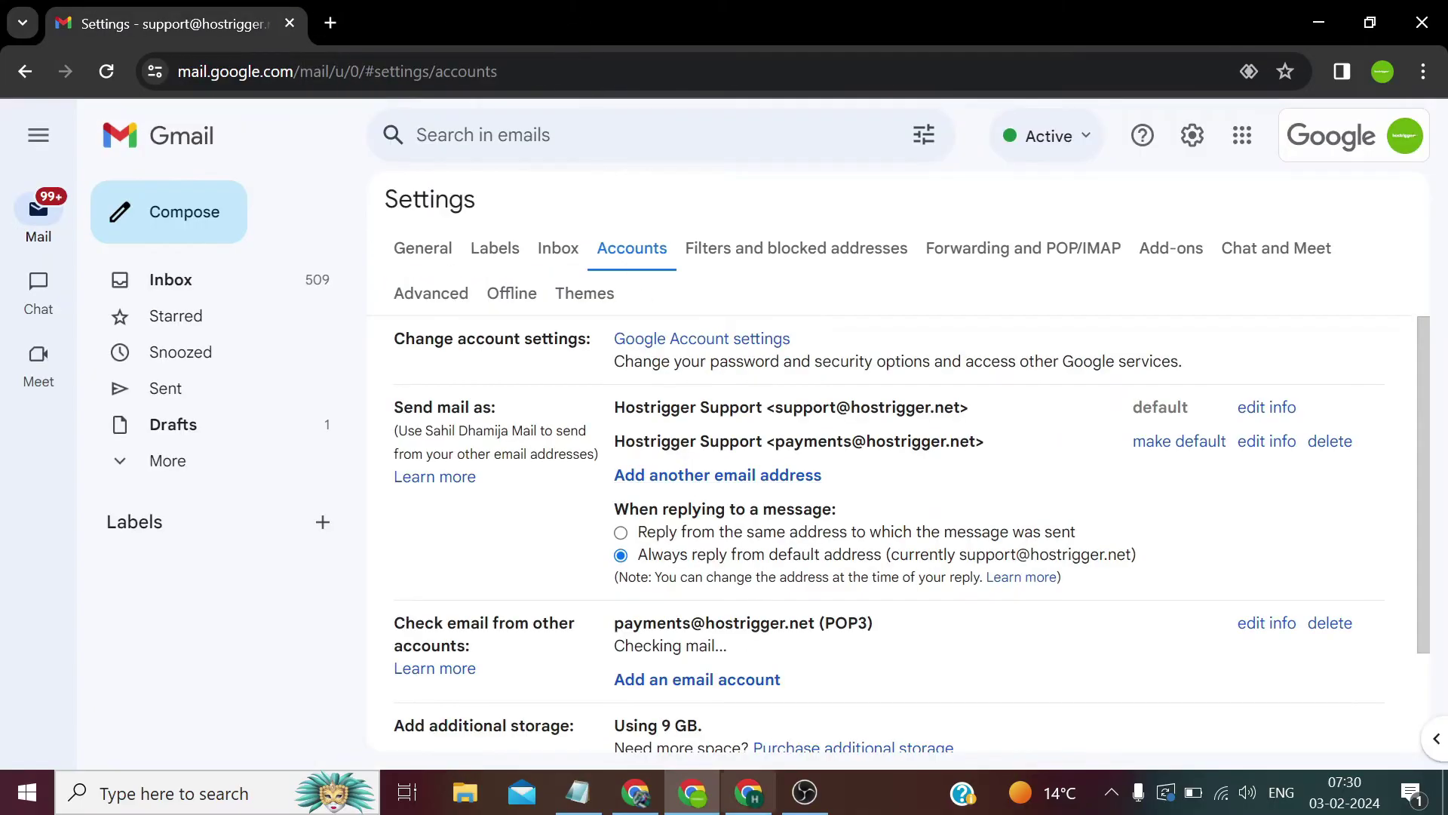
pyautogui.scroll(-3, 624, 498)
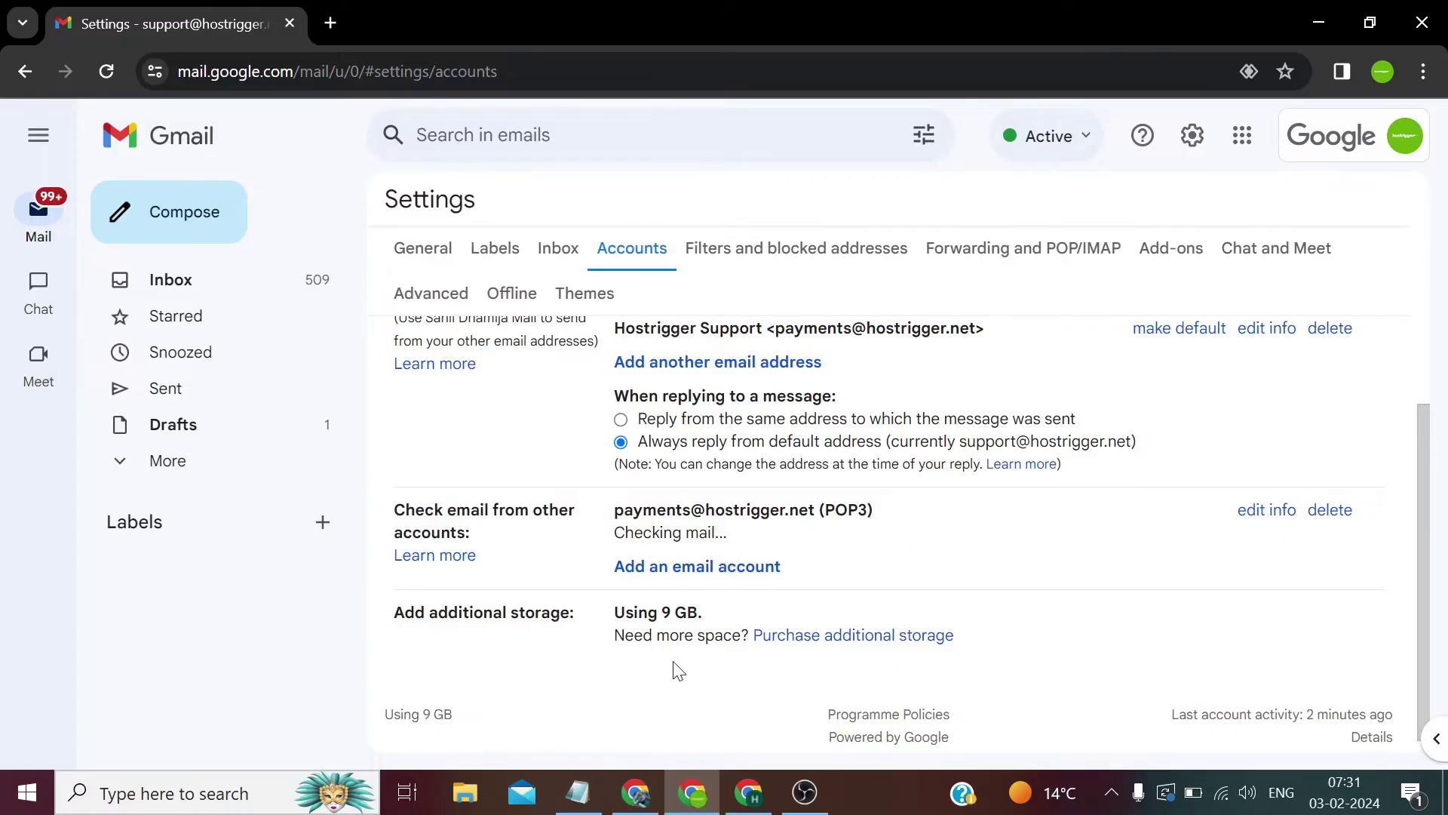
pyautogui.click(749, 792)
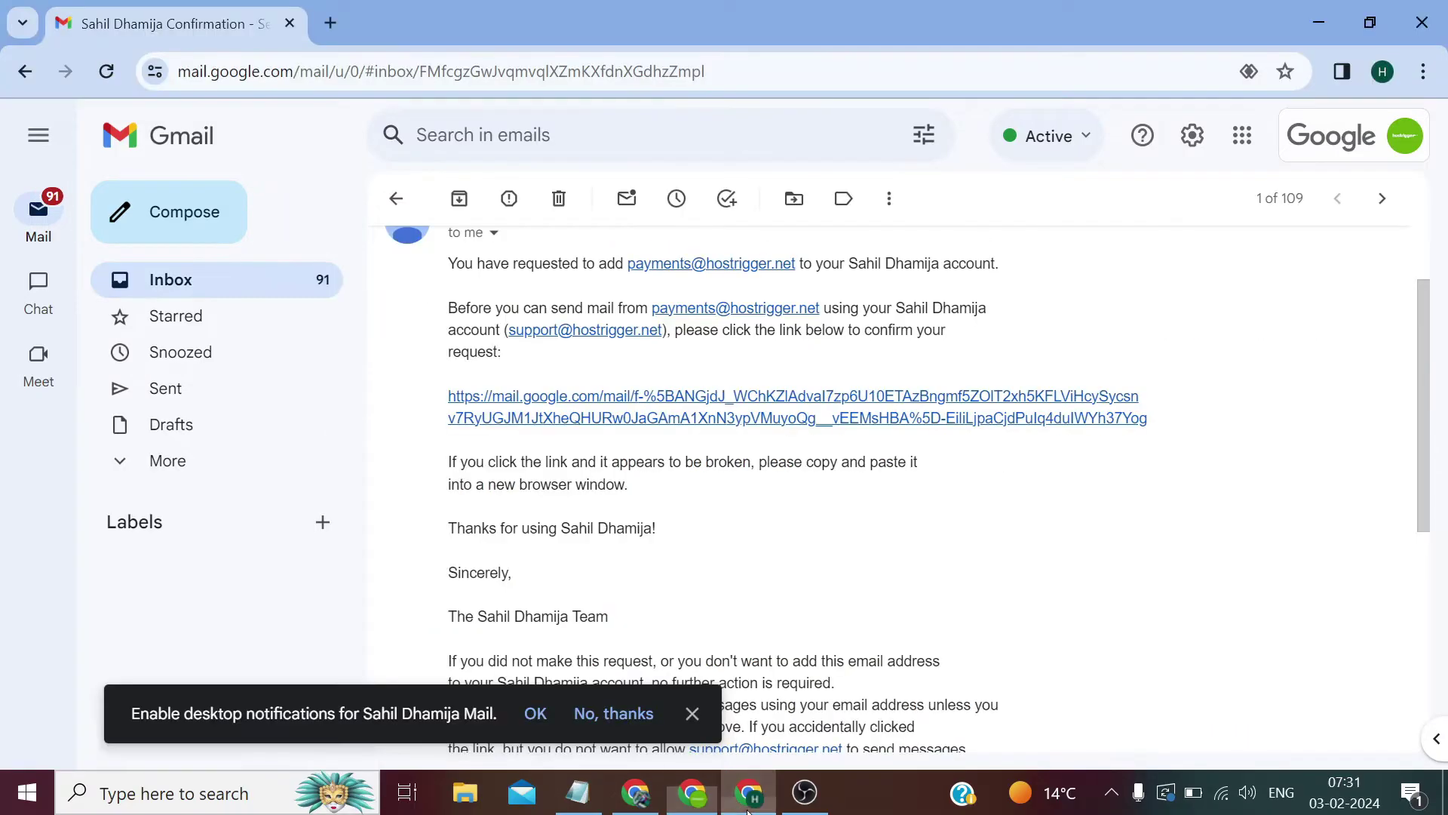
pyautogui.click(299, 293)
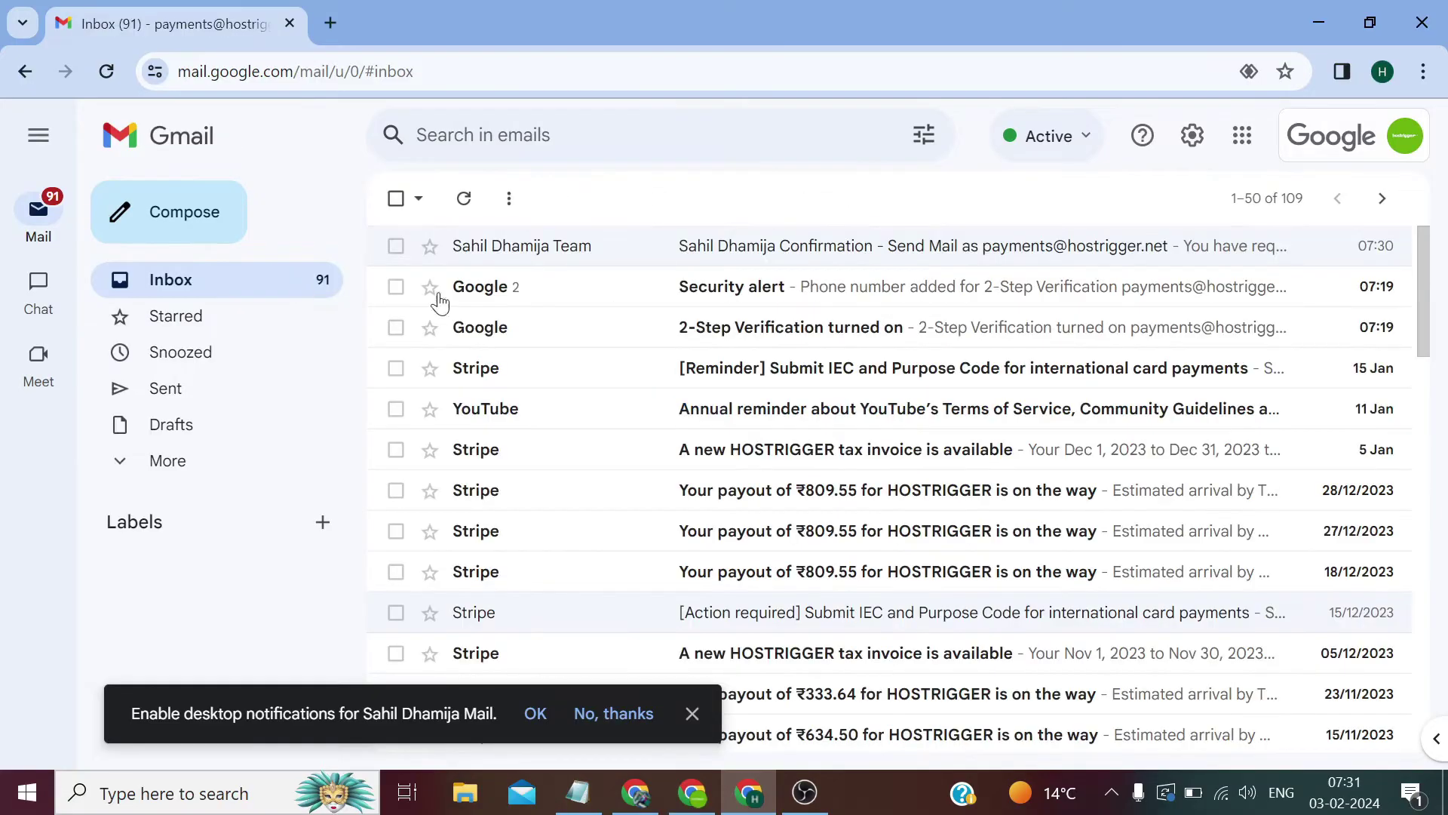
pyautogui.click(1283, 217)
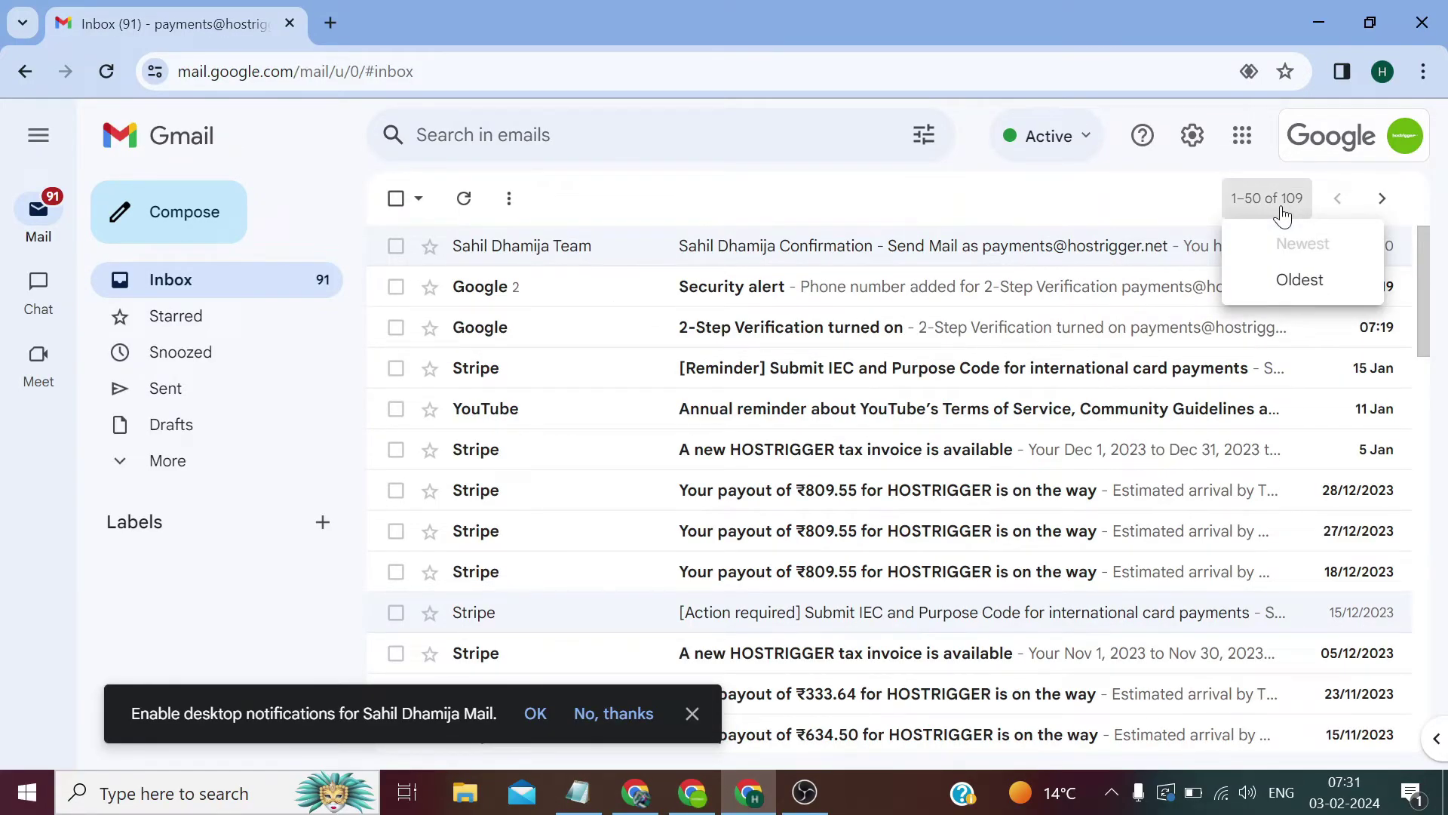
pyautogui.click(1190, 189)
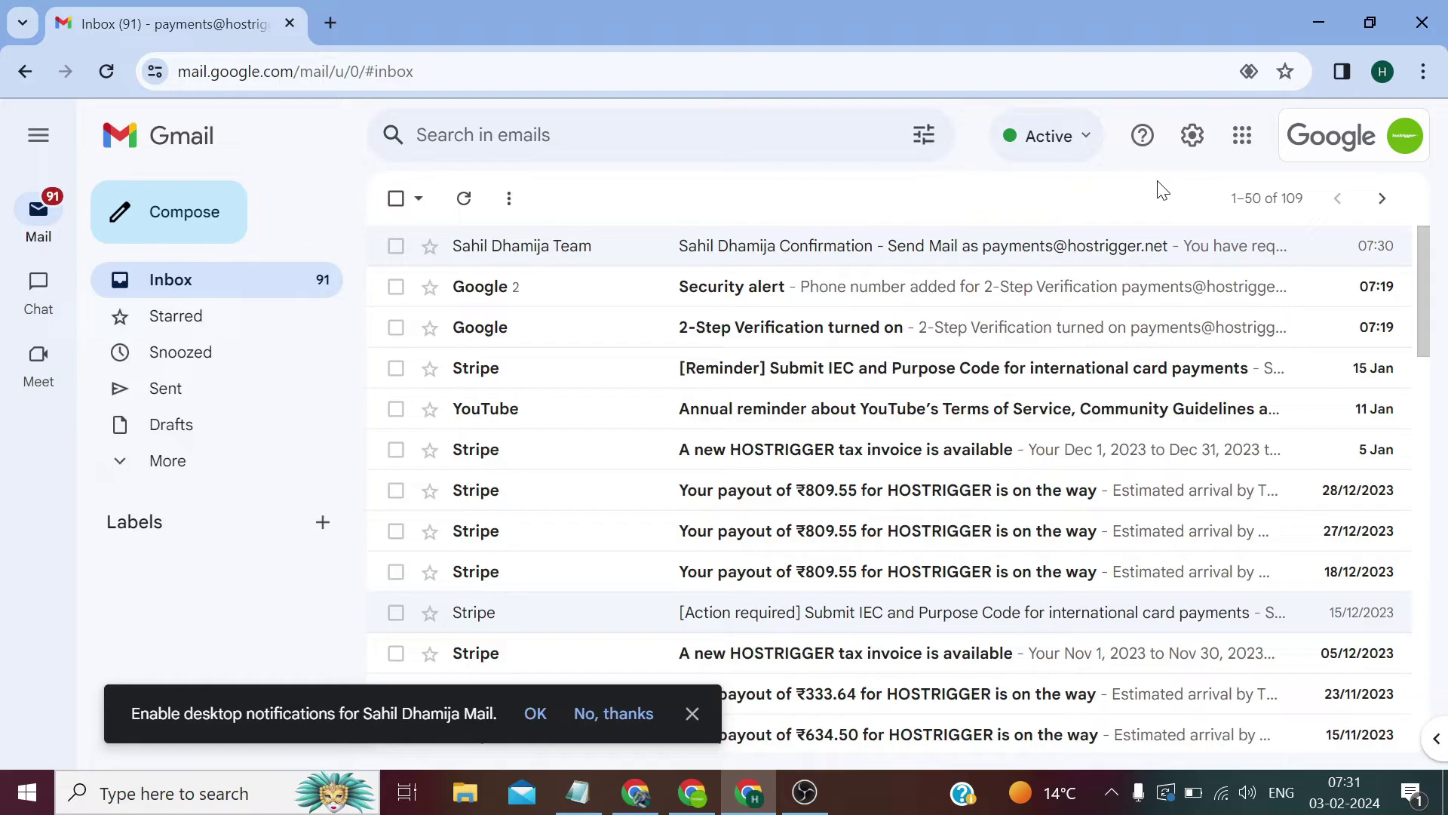
pyautogui.click(692, 792)
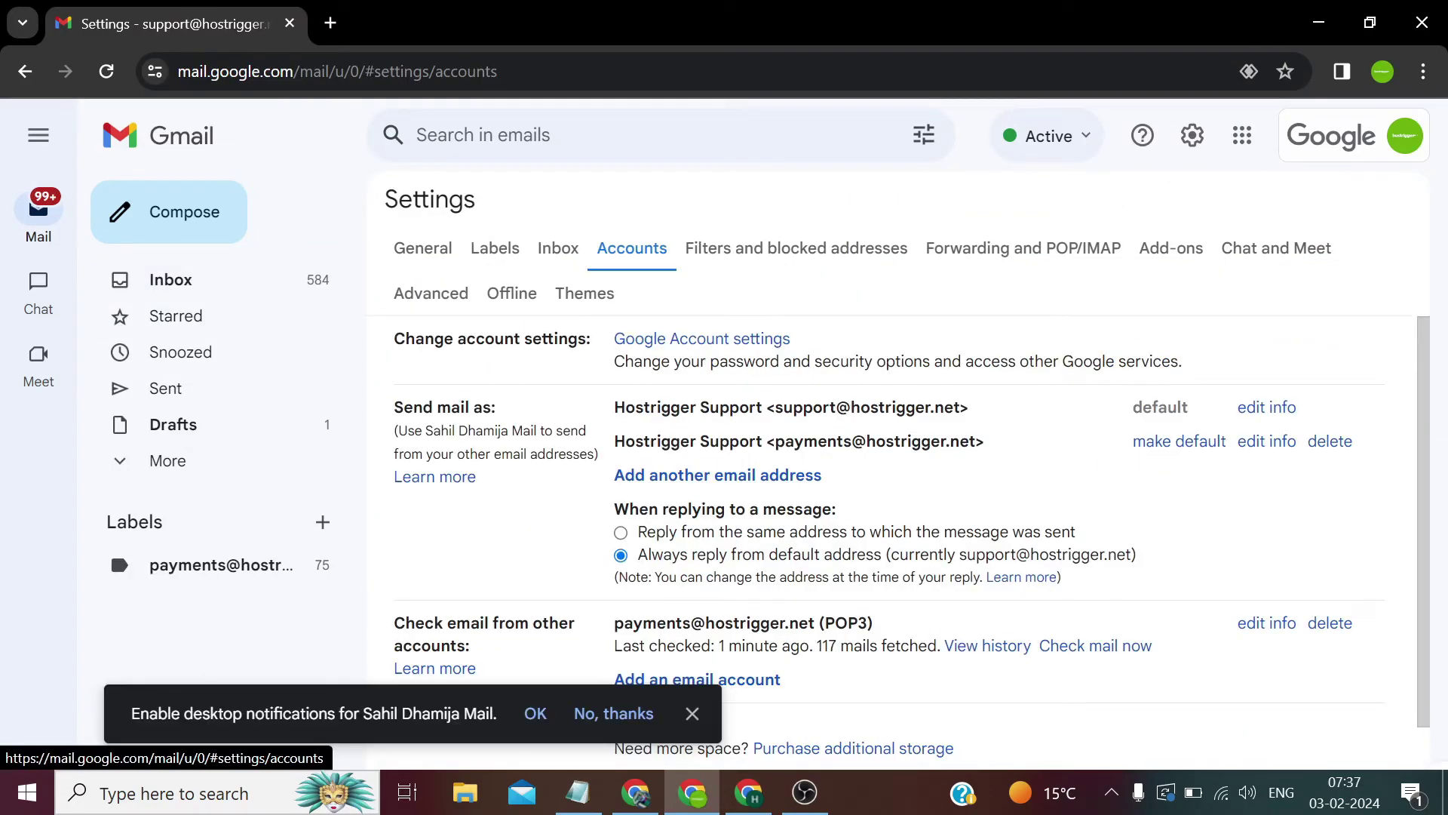
# Browse the destination inbox's imported messages tagged with the source-address label, then bring up the source inbox.
pyautogui.scroll(-2, 750, 487)
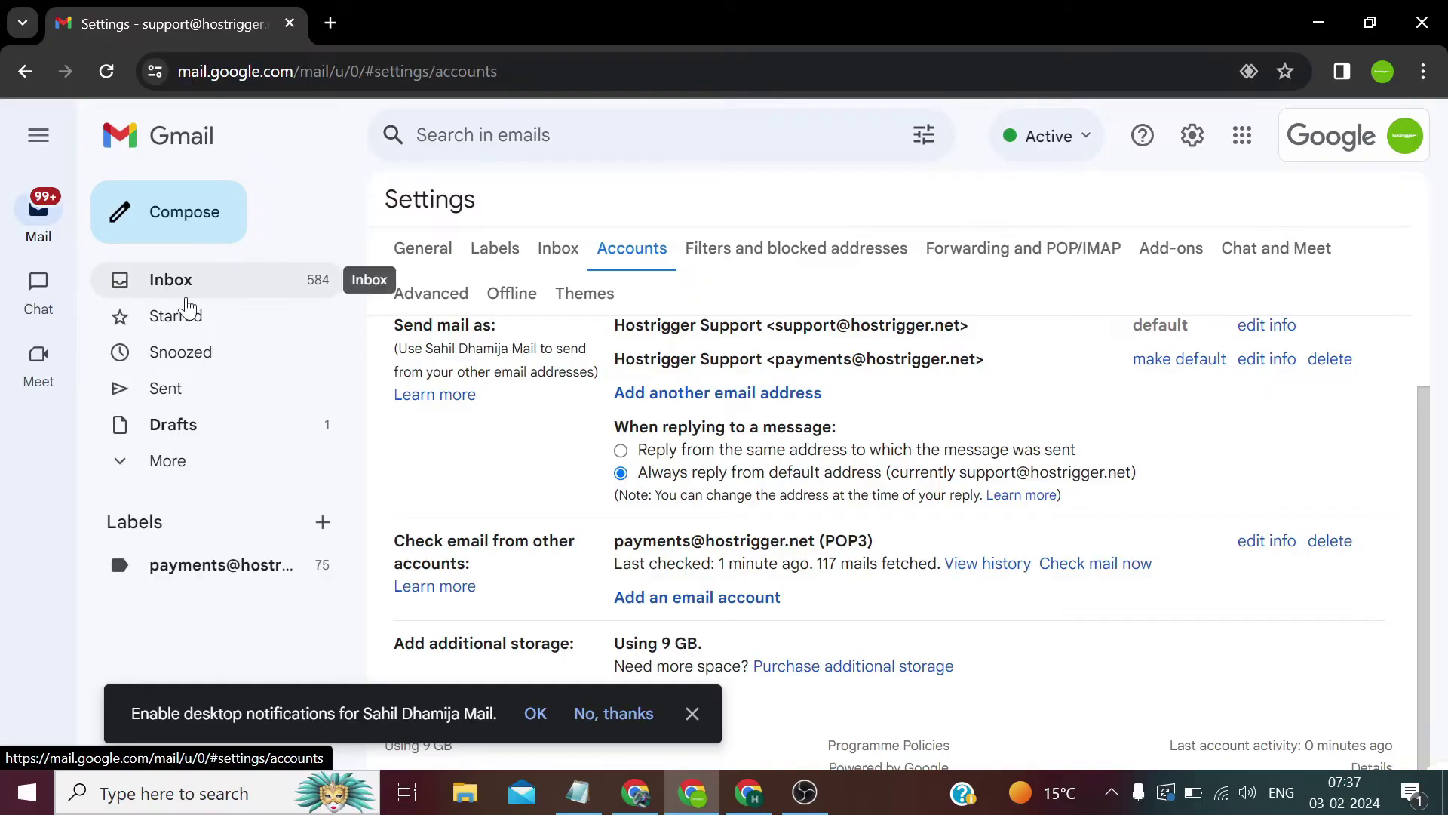
pyautogui.click(187, 298)
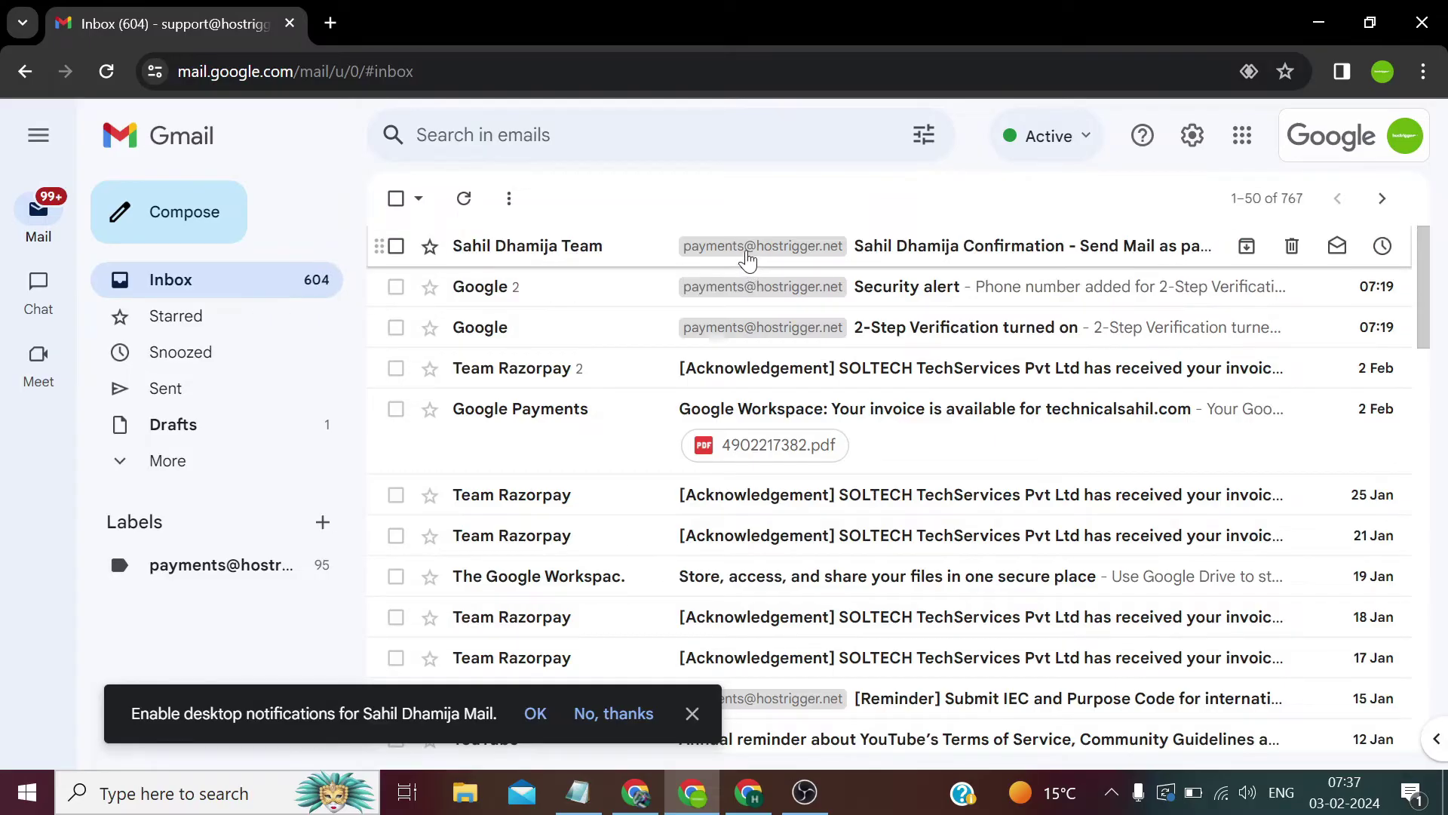
pyautogui.scroll(-8, 755, 321)
pyautogui.scroll(3, 758, 366)
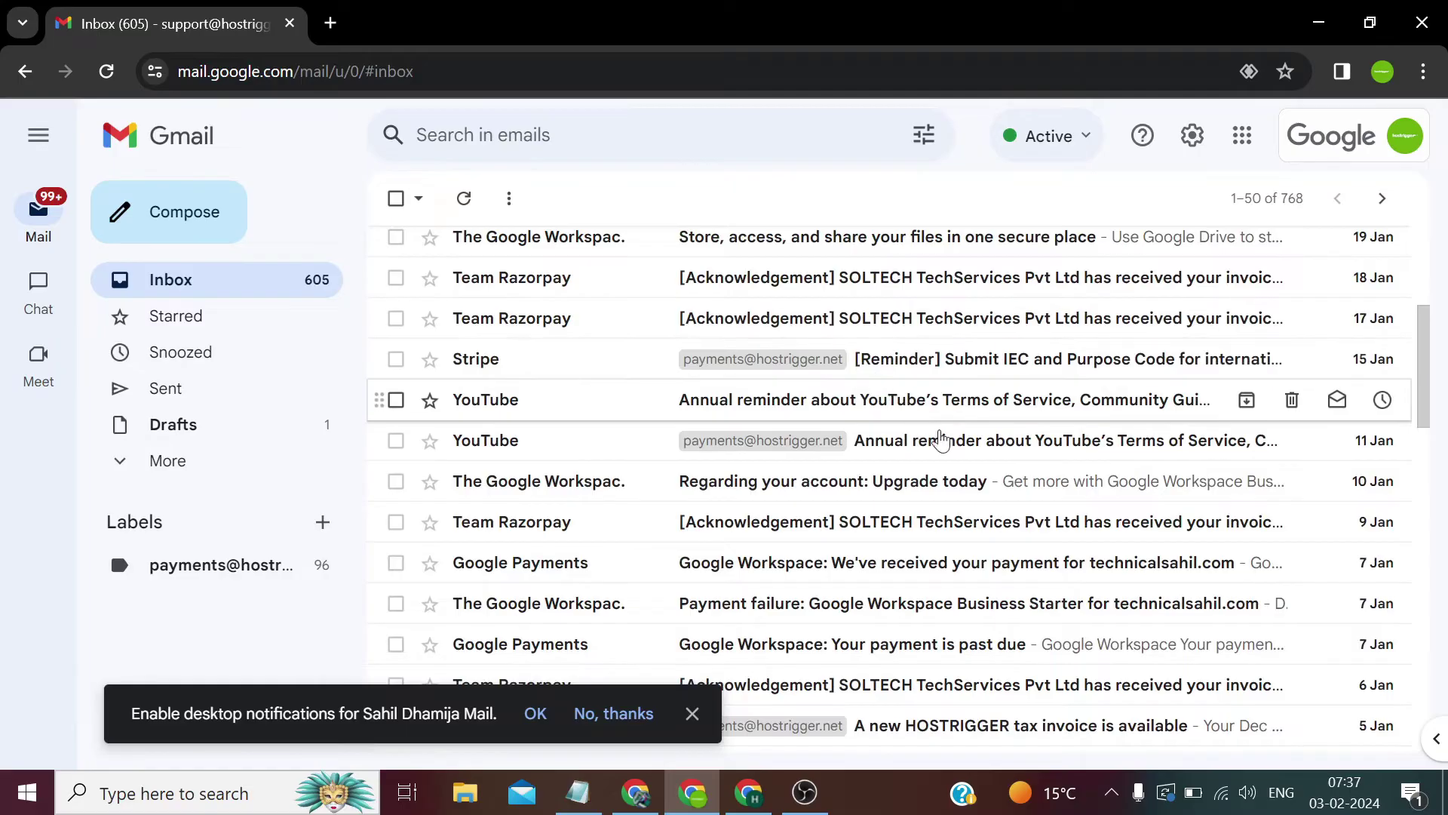
pyautogui.scroll(5, 1079, 380)
pyautogui.scroll(-3, 961, 349)
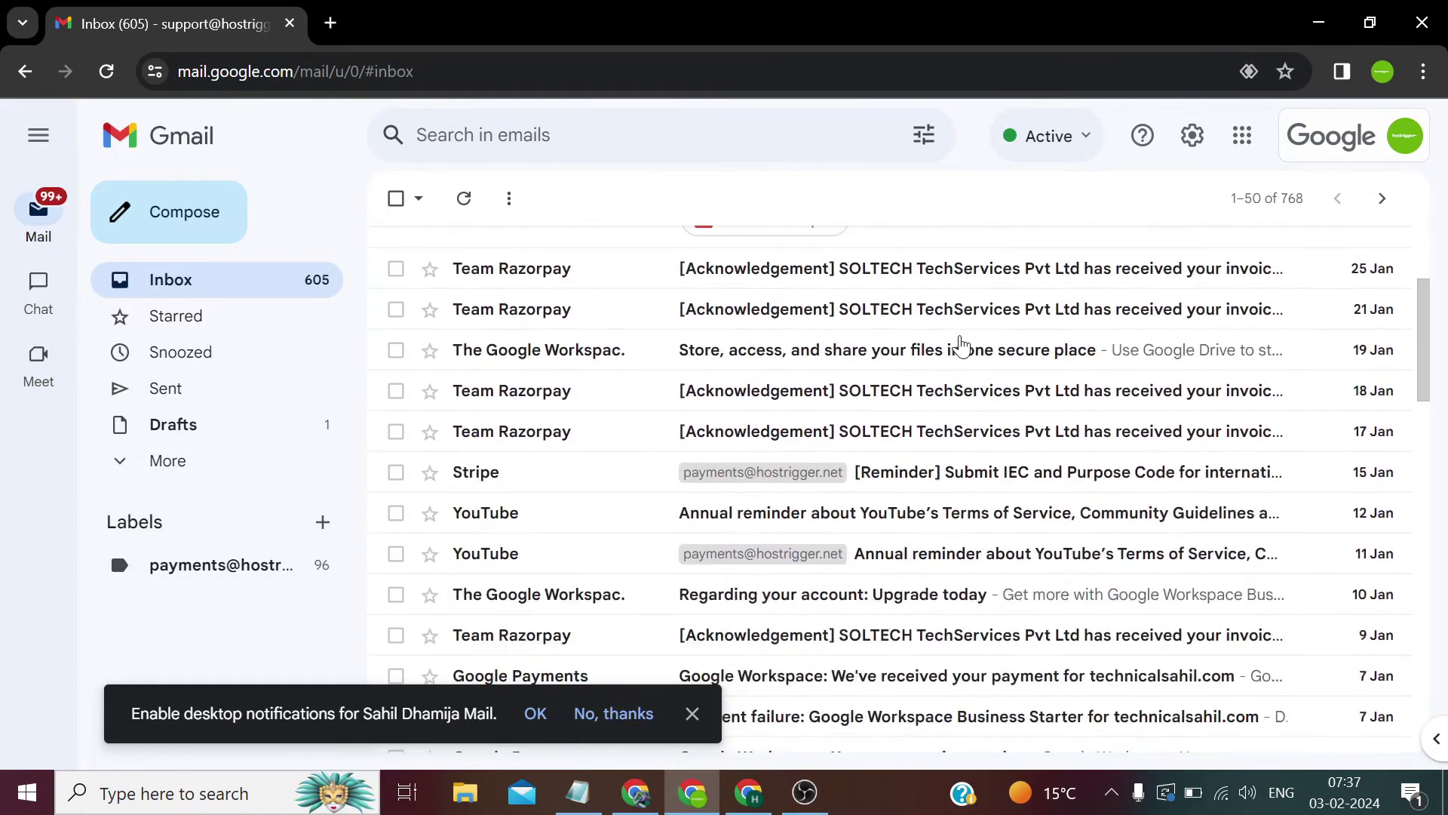
pyautogui.scroll(-1, 950, 419)
pyautogui.scroll(4, 950, 445)
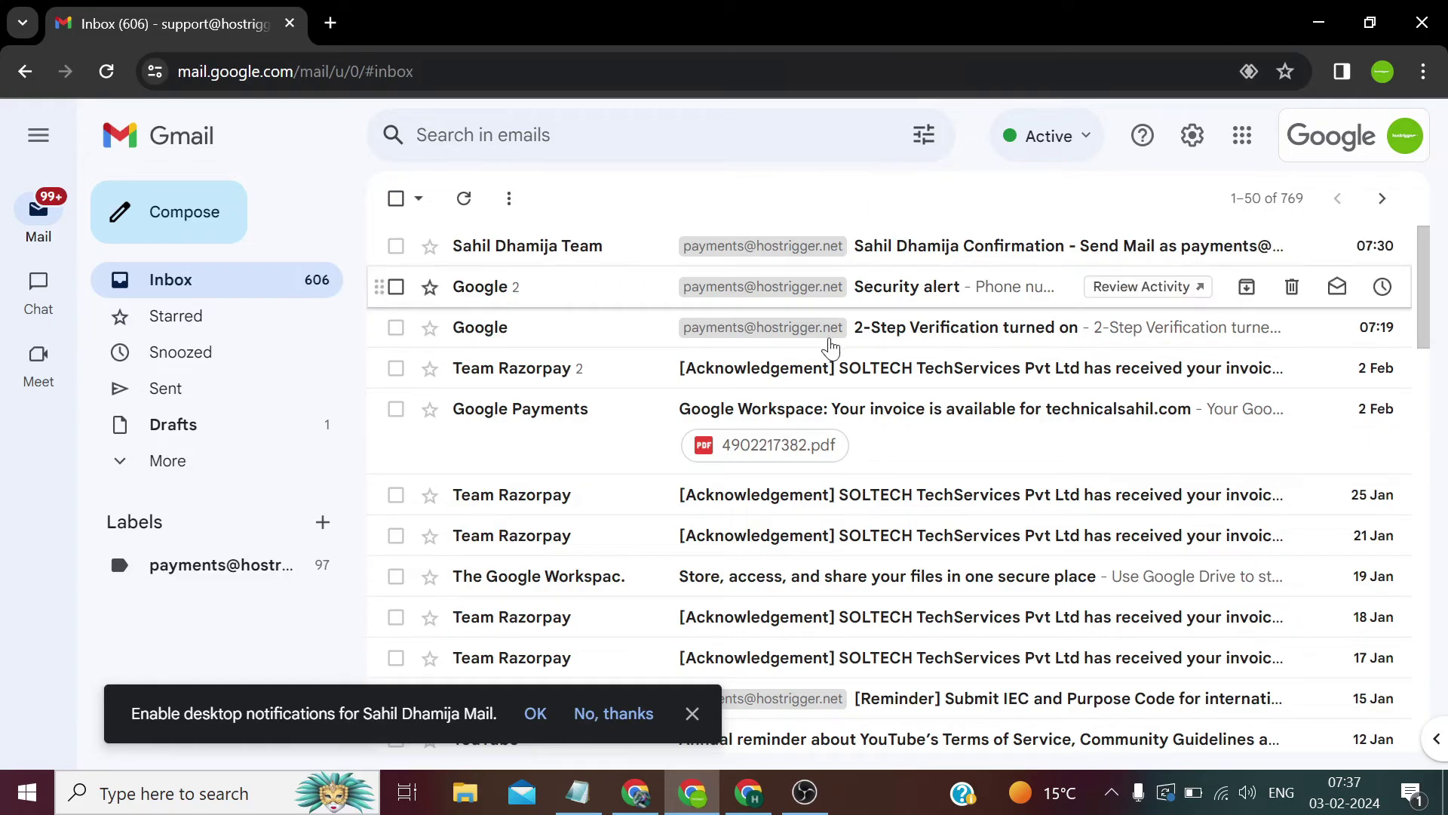
pyautogui.scroll(-8, 828, 343)
pyautogui.scroll(-4, 821, 355)
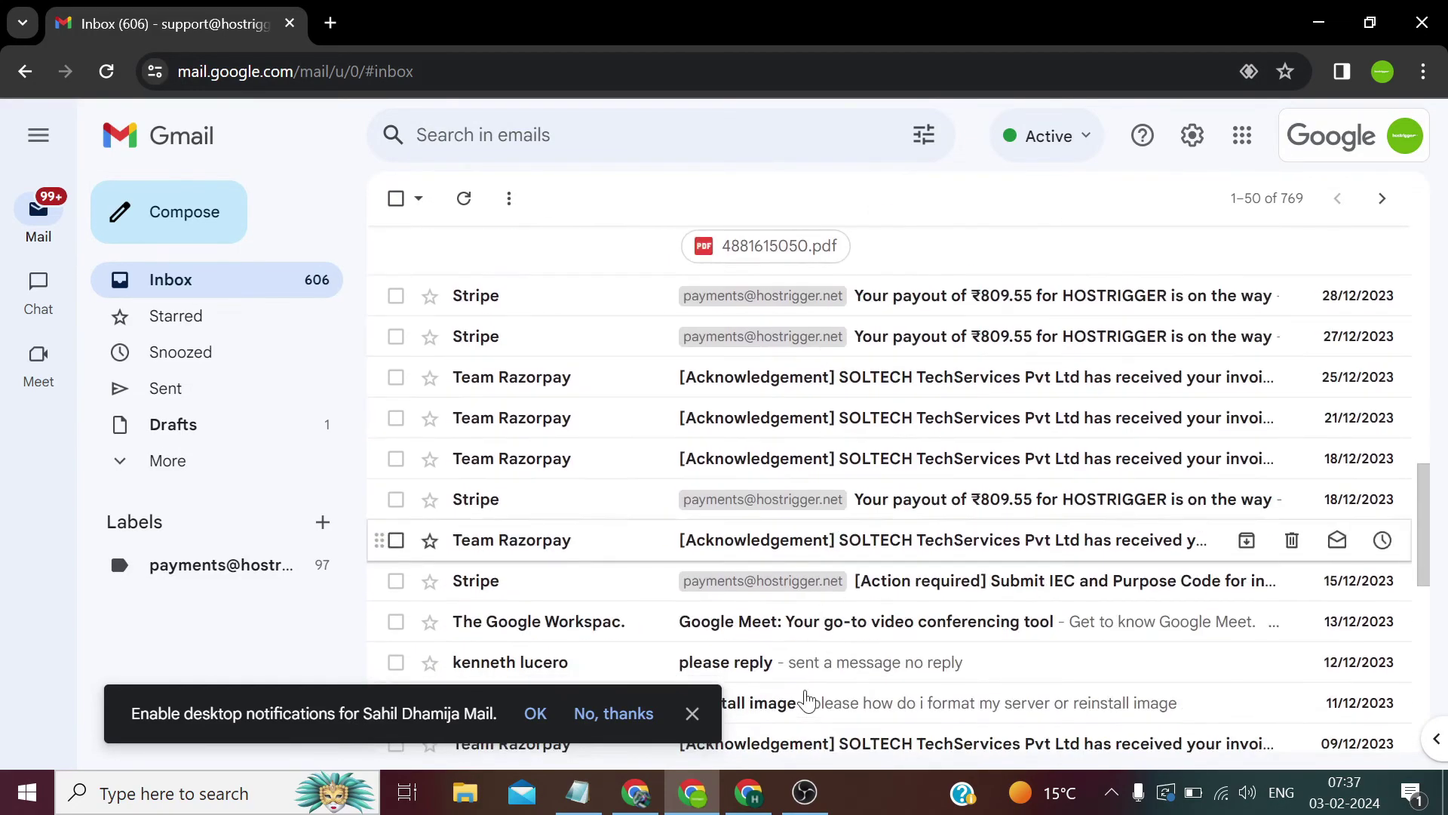
pyautogui.click(749, 792)
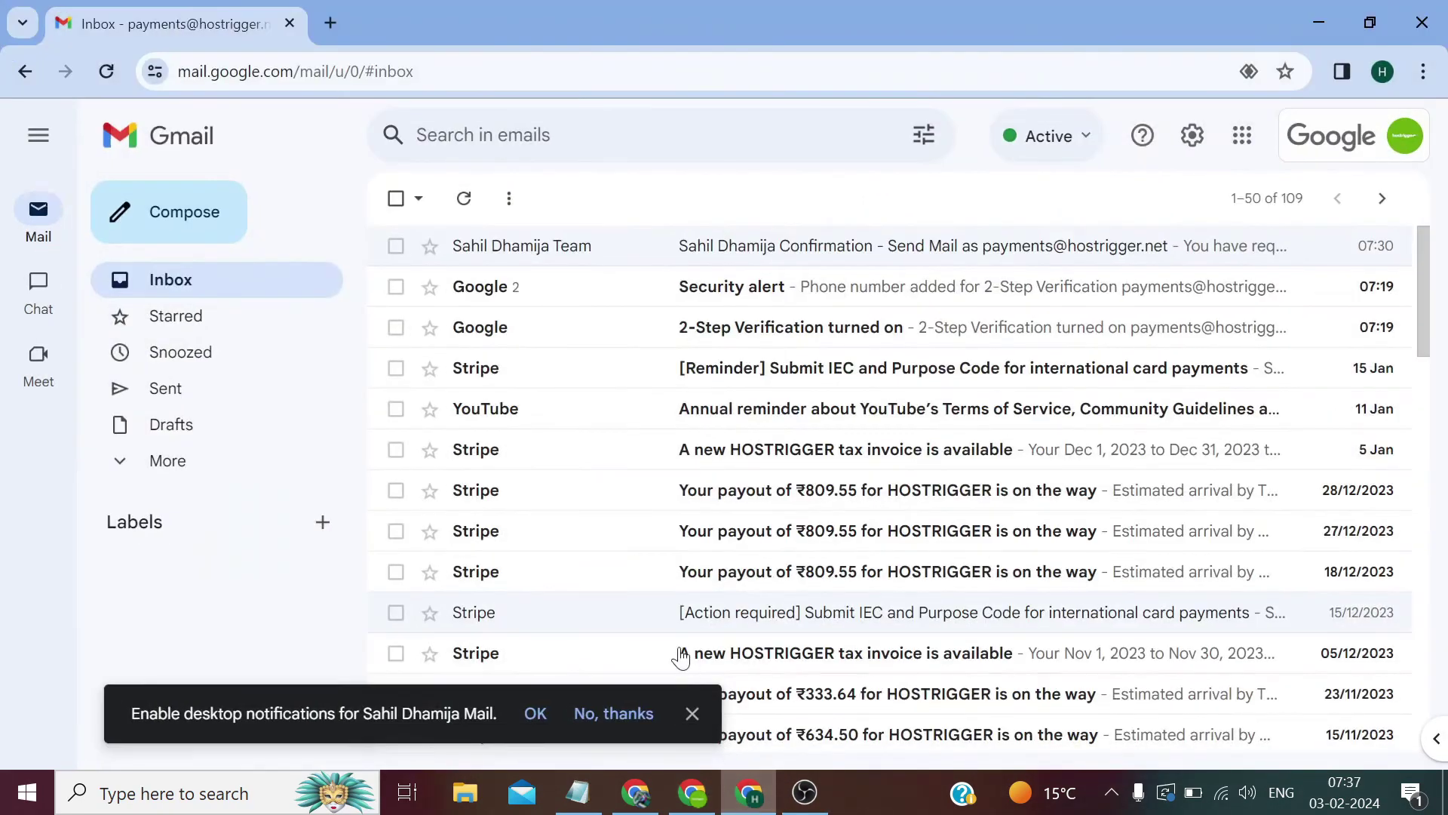
# Reload the source inbox to see 'No new emails!', then return to the top of the destination inbox.
pyautogui.click(98, 70)
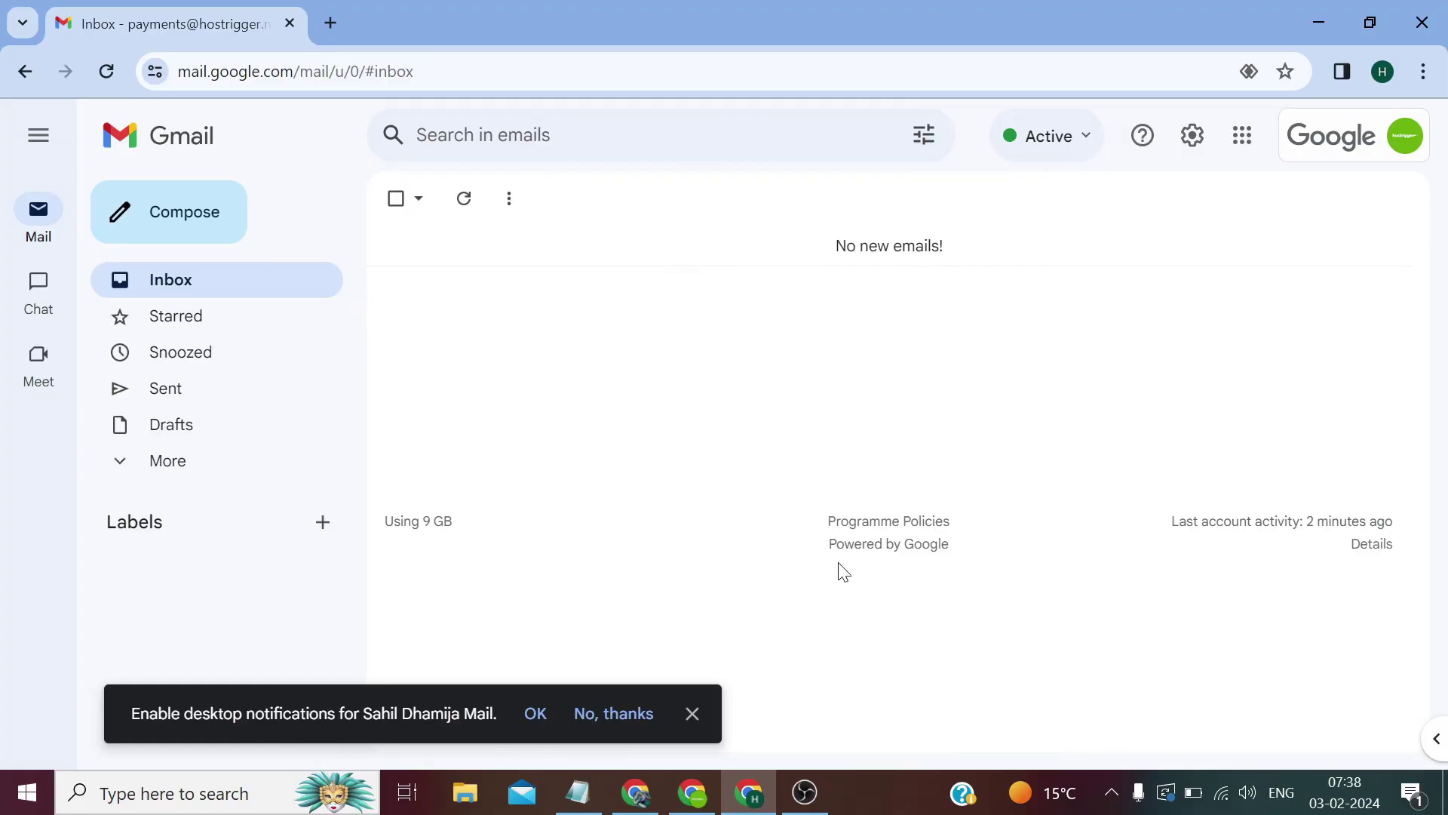
pyautogui.click(692, 792)
pyautogui.scroll(10, 753, 309)
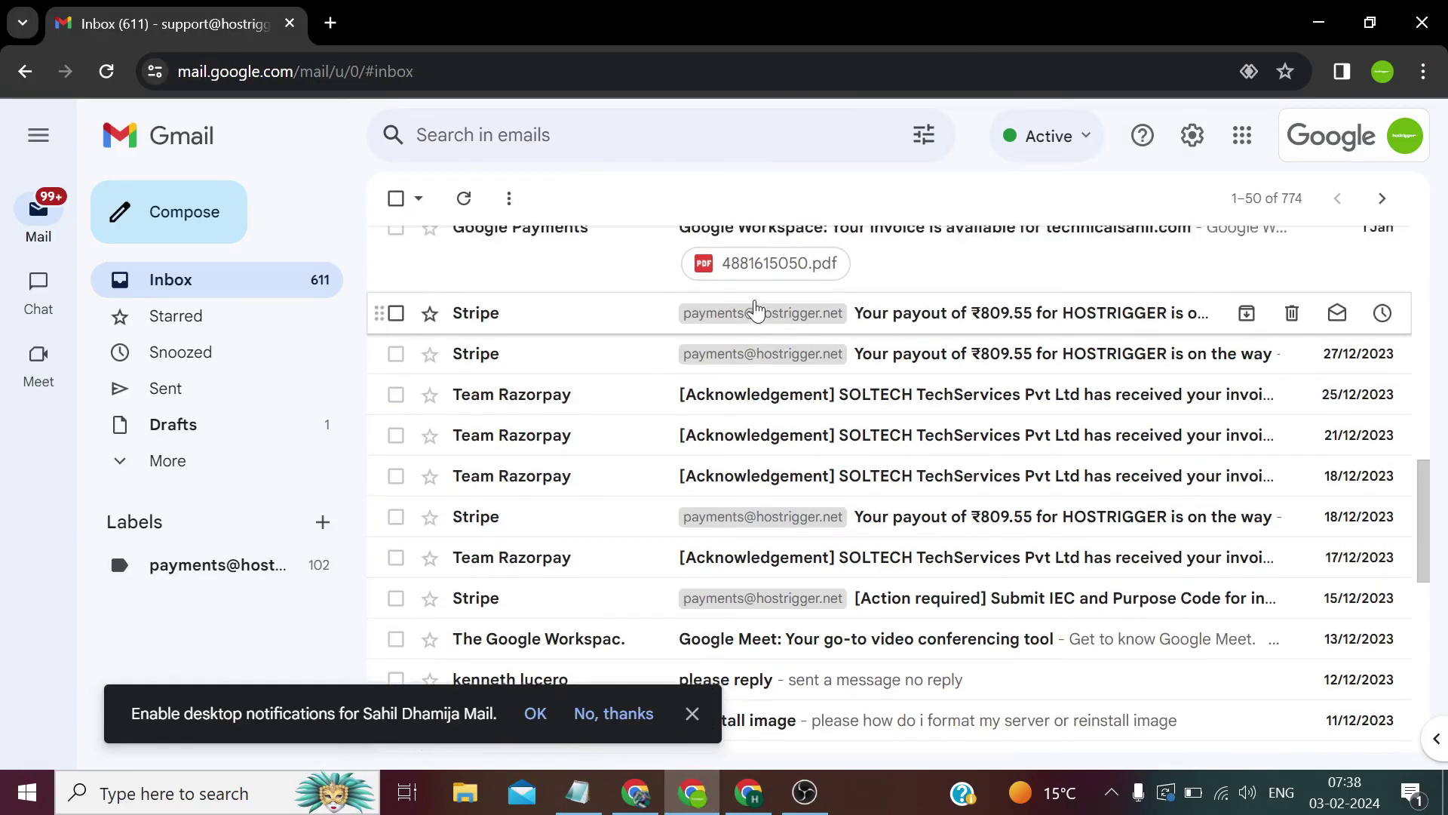
pyautogui.scroll(5, 724, 298)
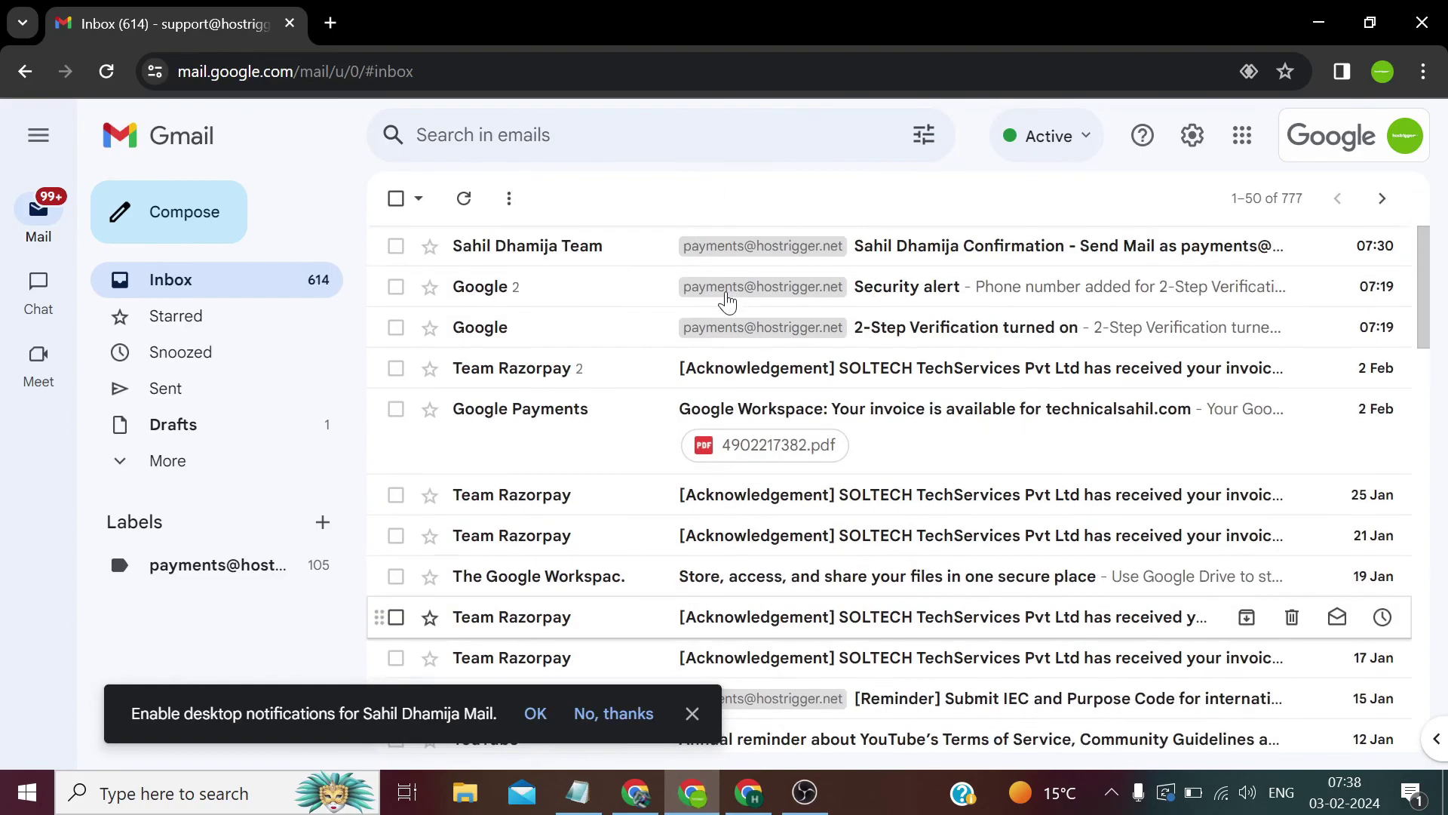